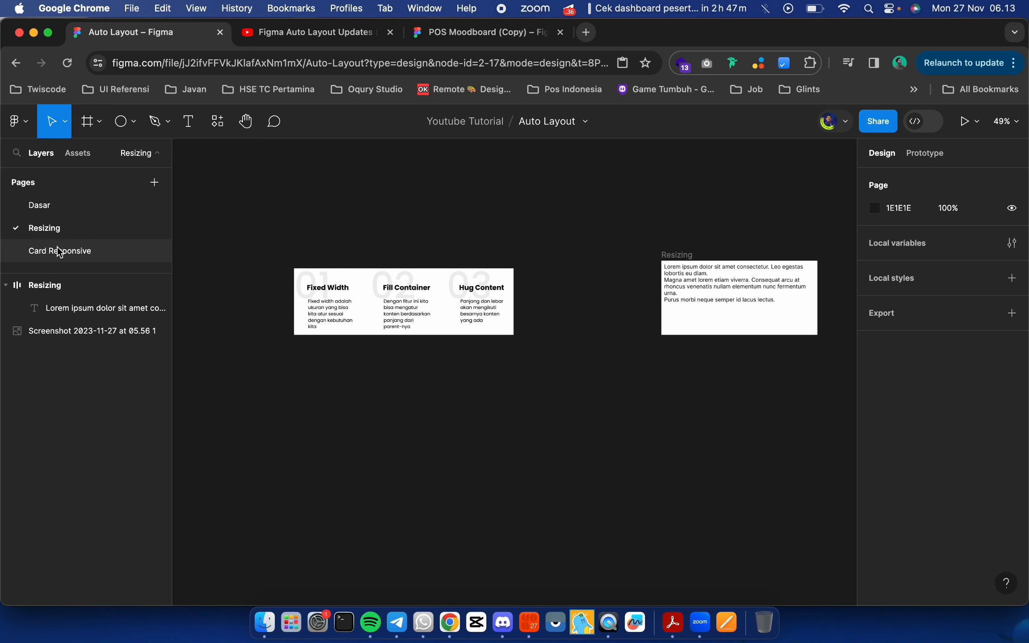
Open the Card Responsive page containing the Garuda Indonesia promo card
left_click(57, 247)
left_click(311, 216)
left_click(311, 216)
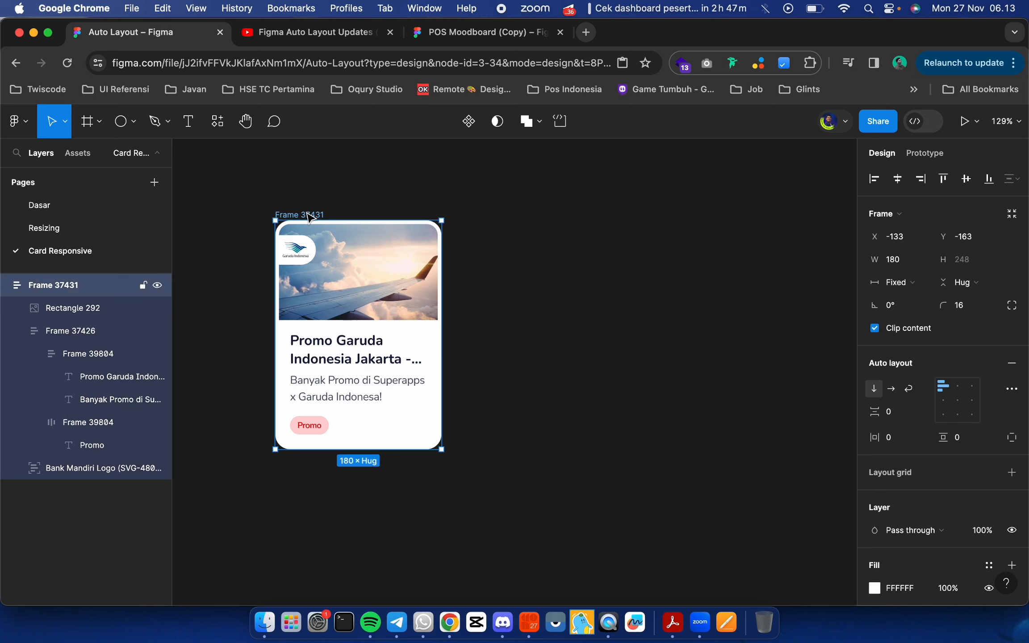
left_click(491, 207)
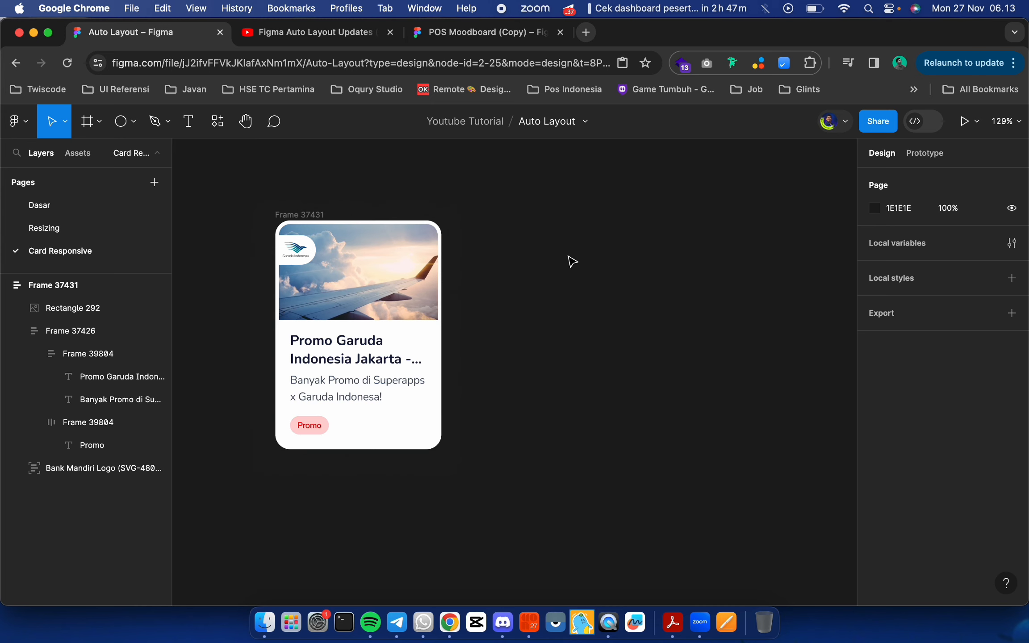
Examine the sizing and auto layout settings of the promo card frame and of its airplane image
left_click(310, 215)
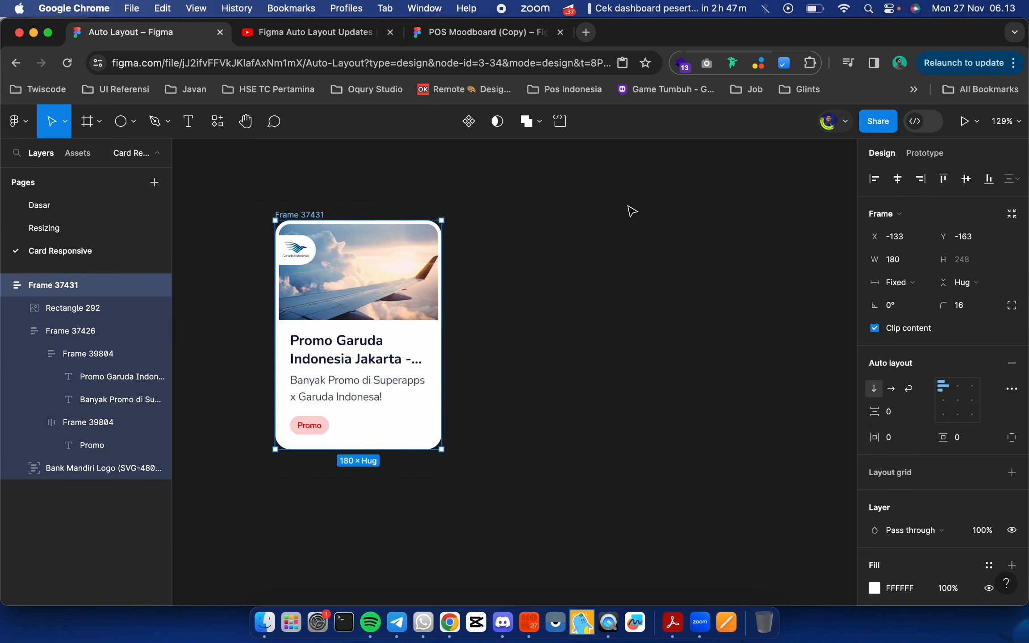
left_click(631, 211)
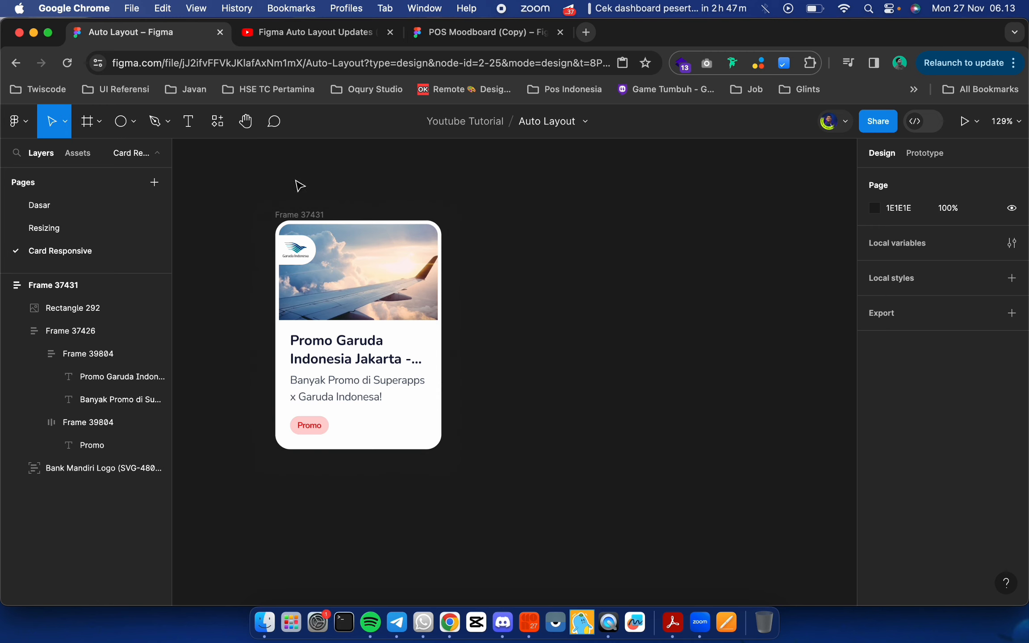
left_click(305, 217)
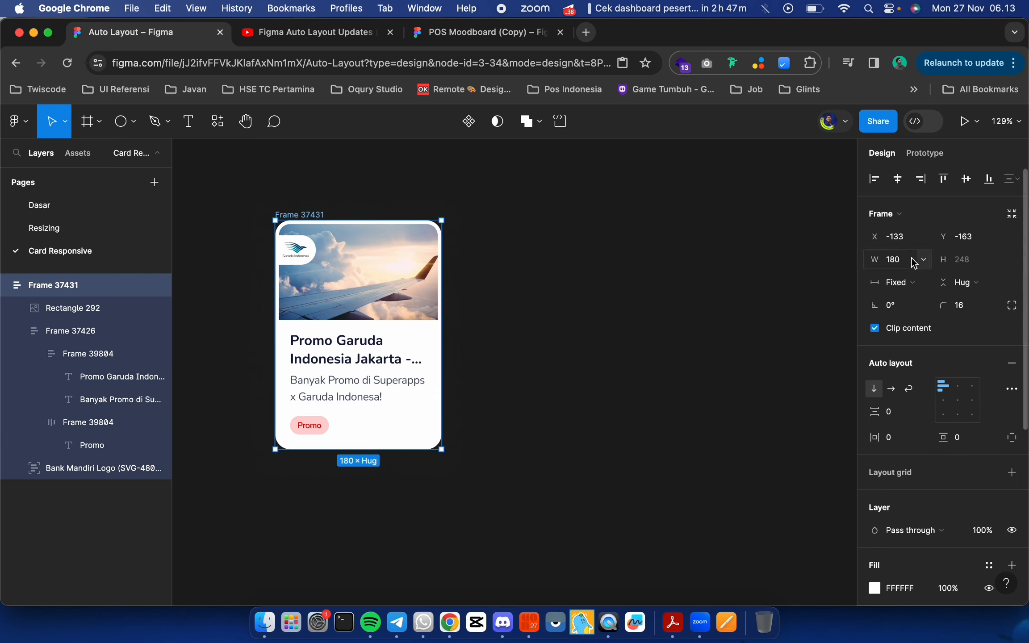
left_click(535, 313)
scroll(491, 303, "right", 1)
left_click(363, 250)
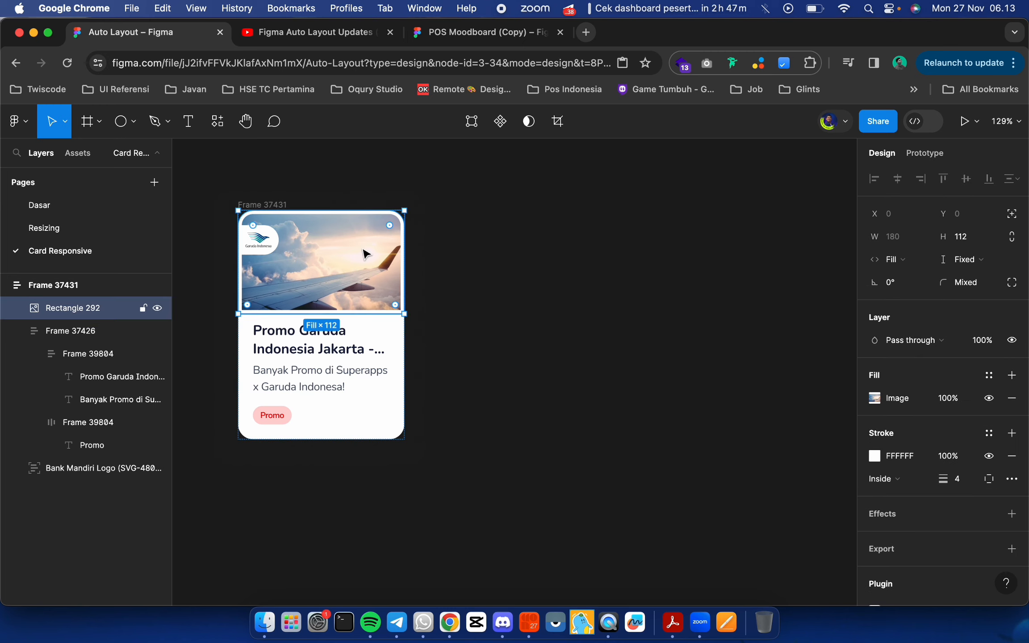
left_click(616, 293)
Find the Unsplash plugin and run it
left_click(218, 121)
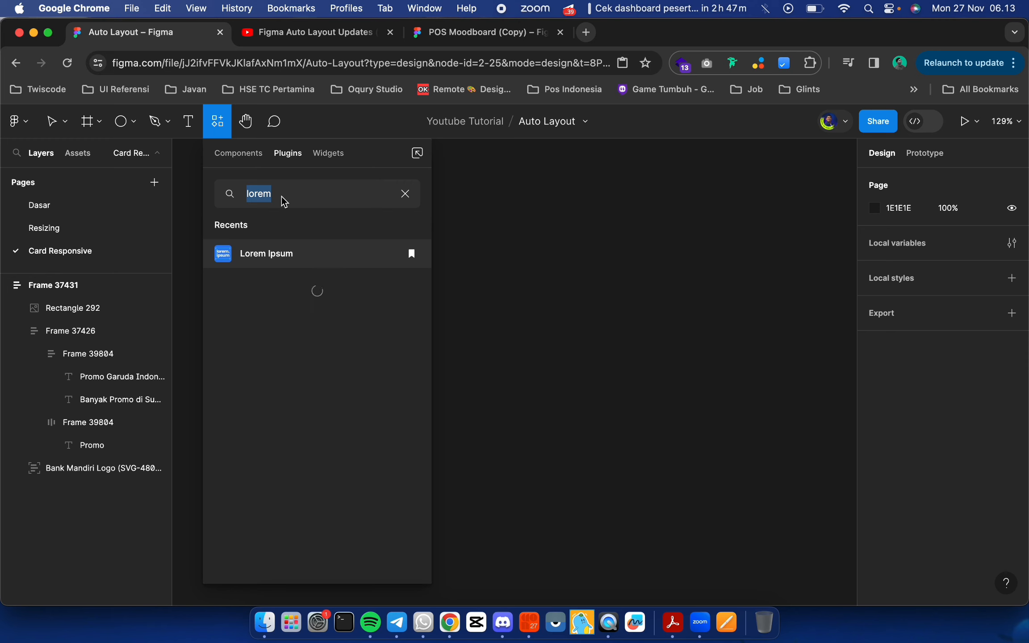
type("unspla")
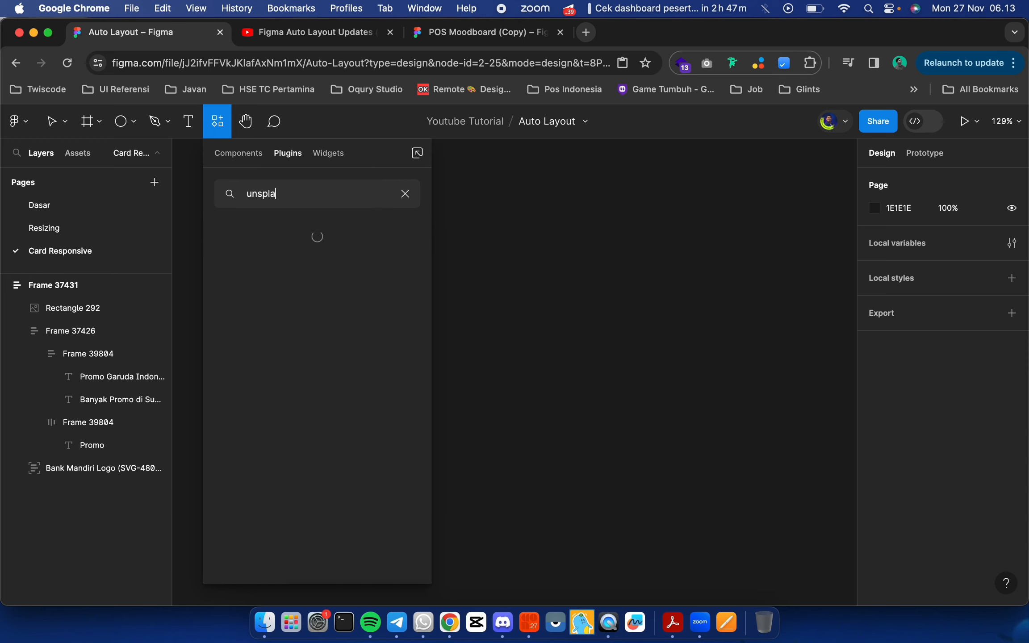
type("sh")
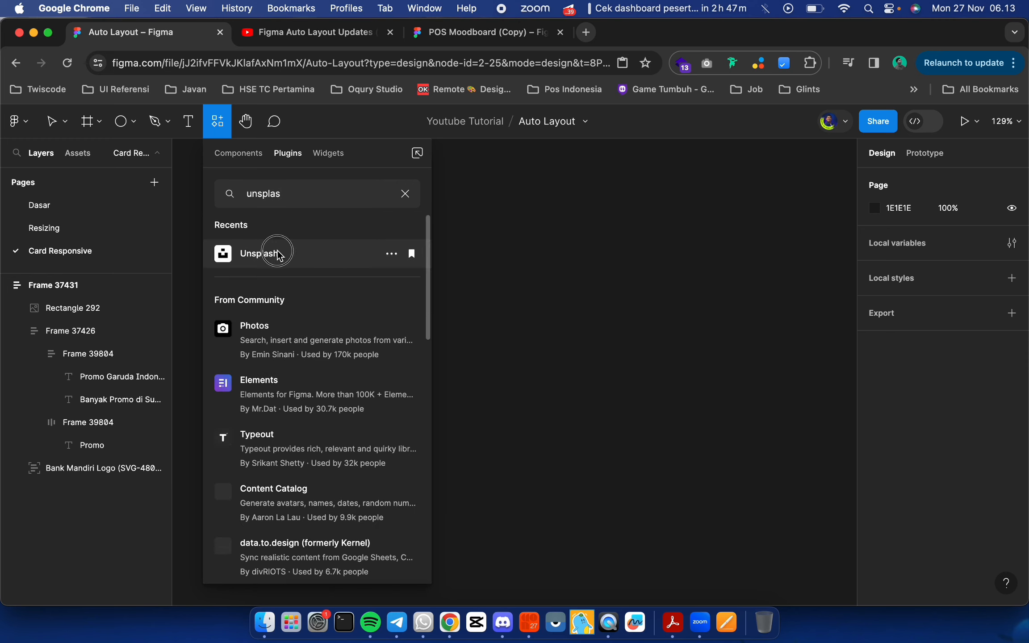
left_click(255, 250)
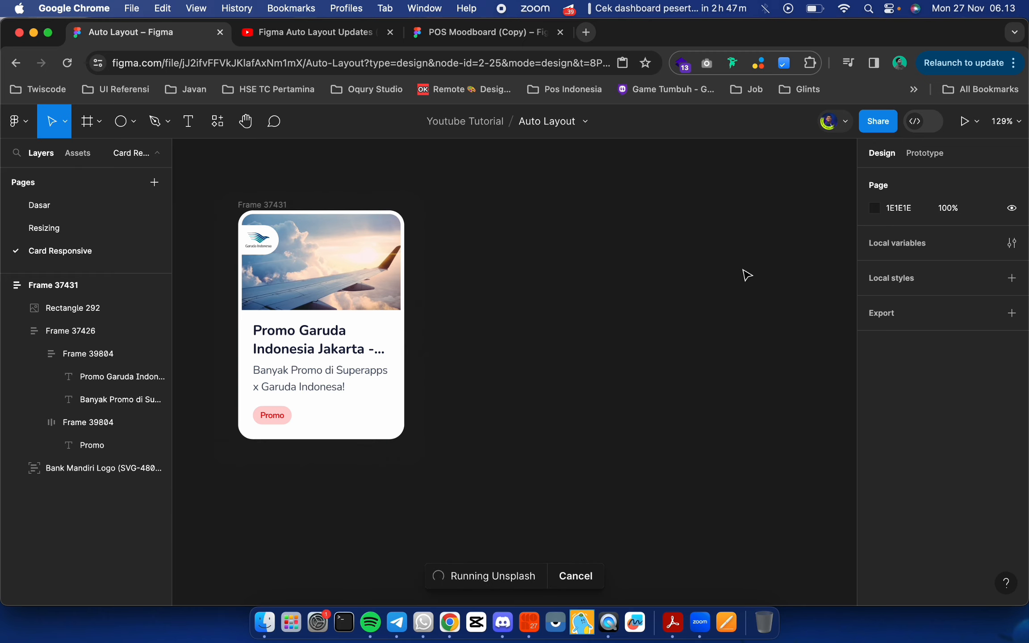
Search Unsplash for "food", insert the overhead photo of breakfast bowls, waffles and hot chocolate, and close the plugin
left_click(647, 223)
type("food")
key("Return")
scroll(739, 356, "down", 3)
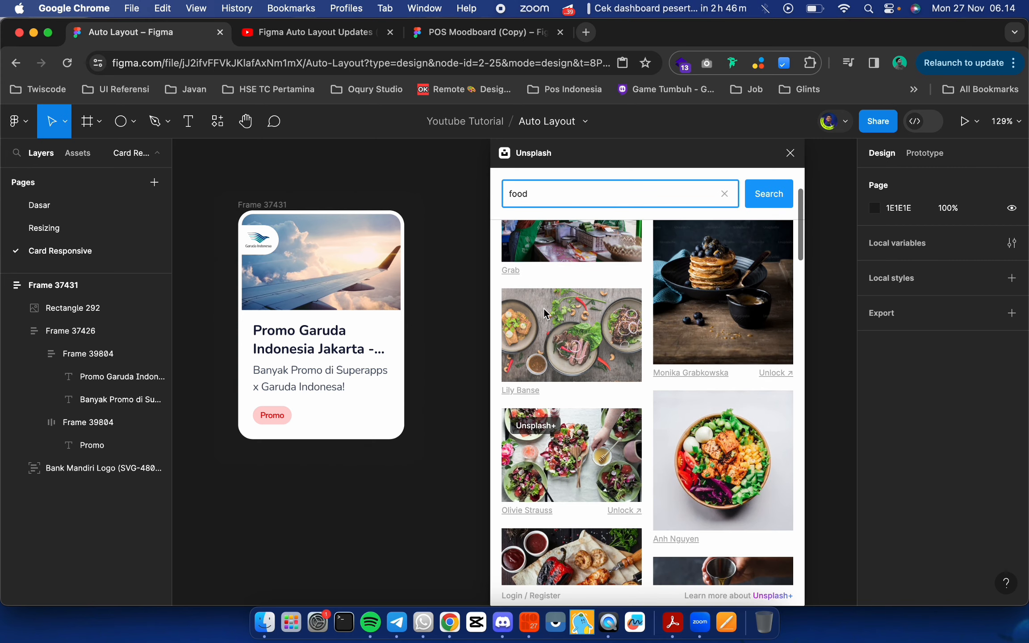
scroll(723, 439, "down", 10)
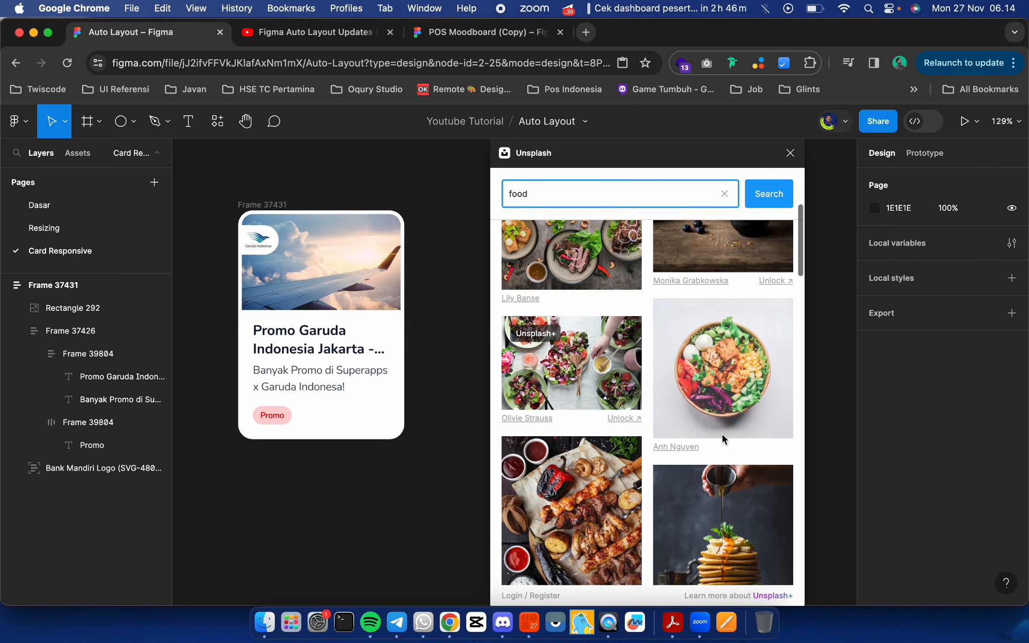
scroll(721, 432, "down", 10)
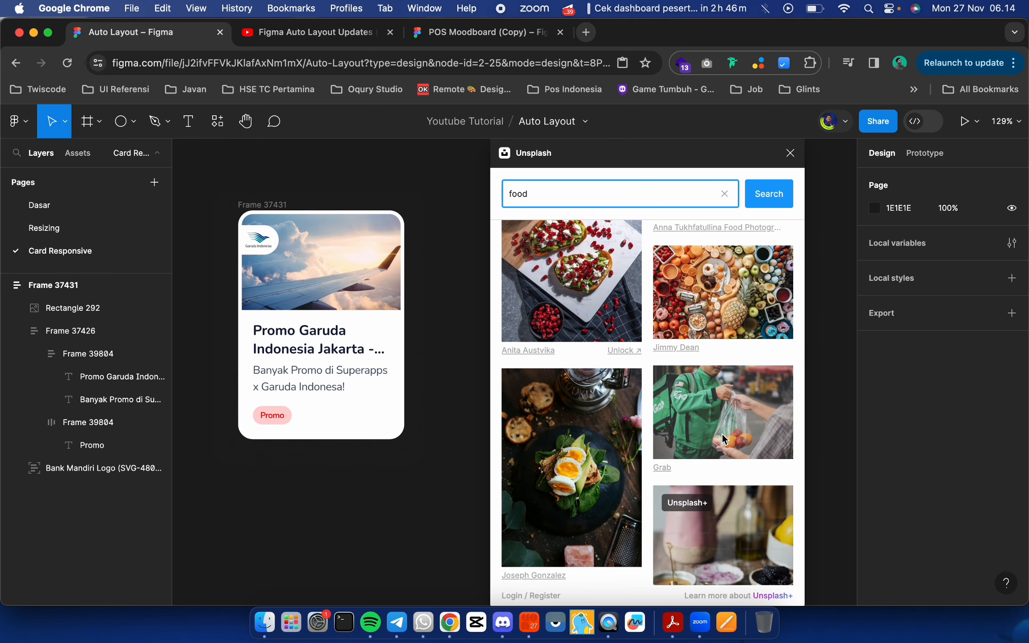
scroll(722, 432, "down", 10)
scroll(631, 432, "down", 10)
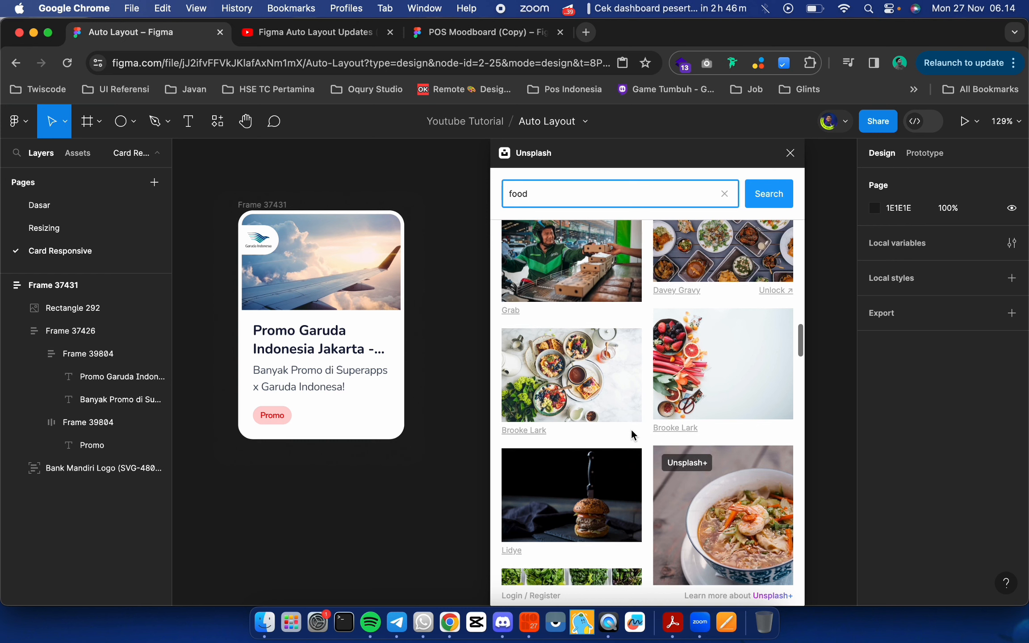
left_click(584, 374)
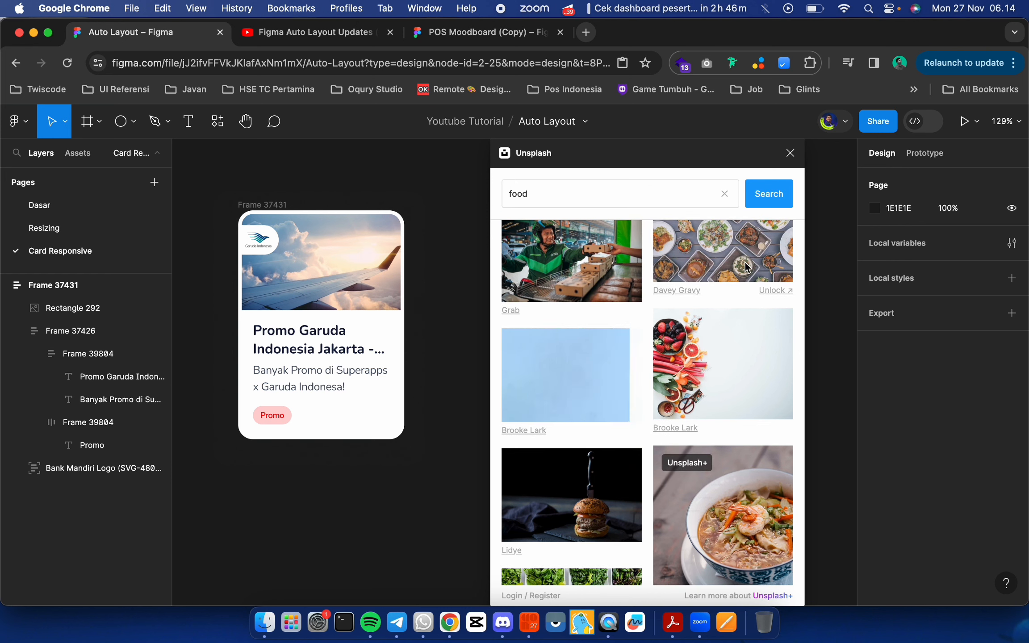
left_click(790, 152)
Try to shrink the food photo by dividing only its width by 10 (1920/10), and undo the resize
left_click(557, 365)
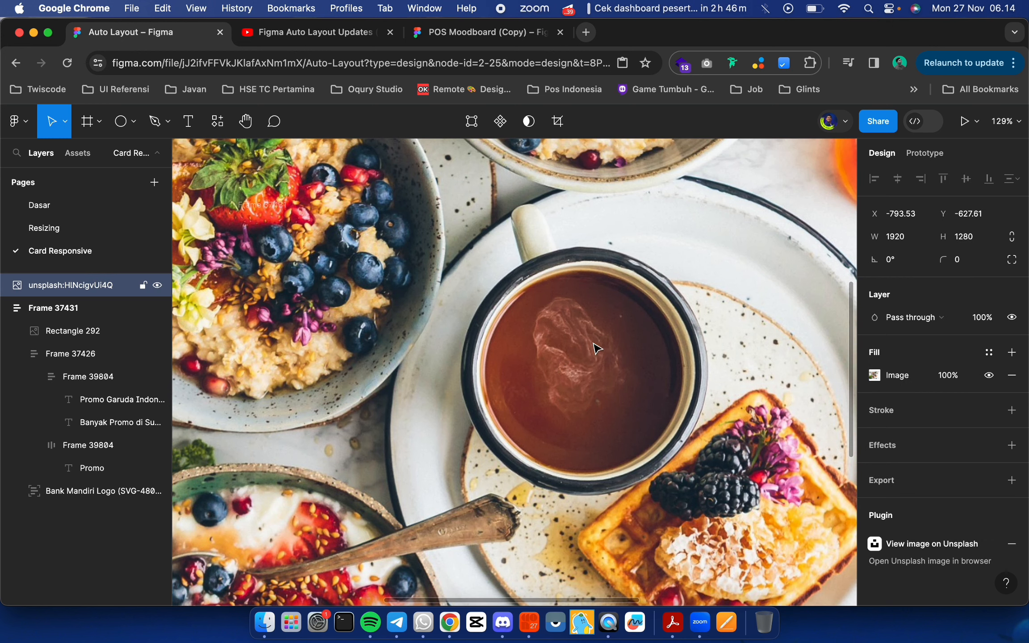
left_click(897, 236)
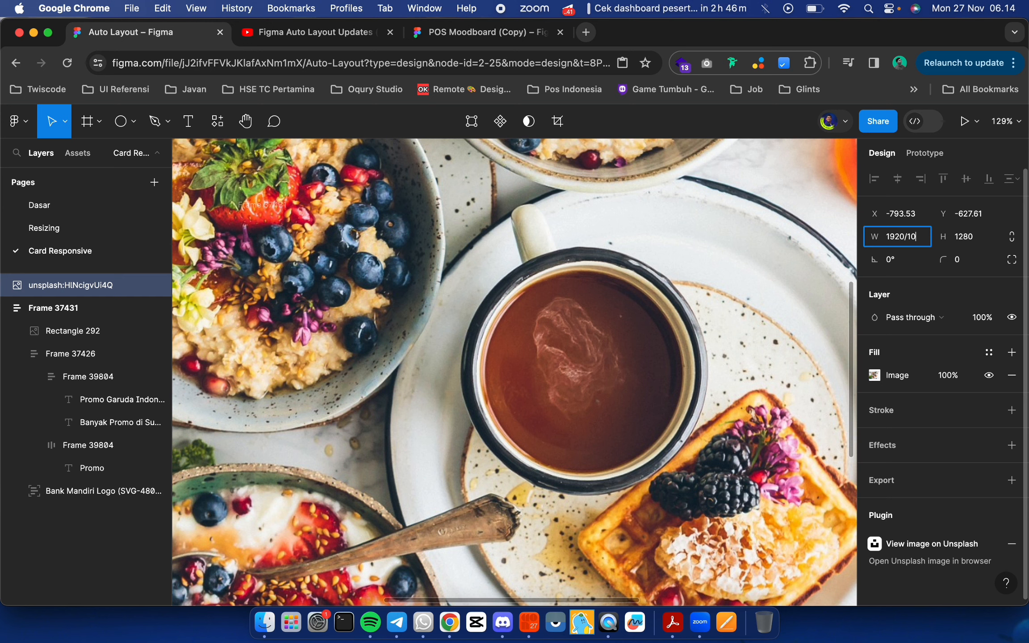
type("/10")
key("Return")
scroll(589, 314, "down", 5)
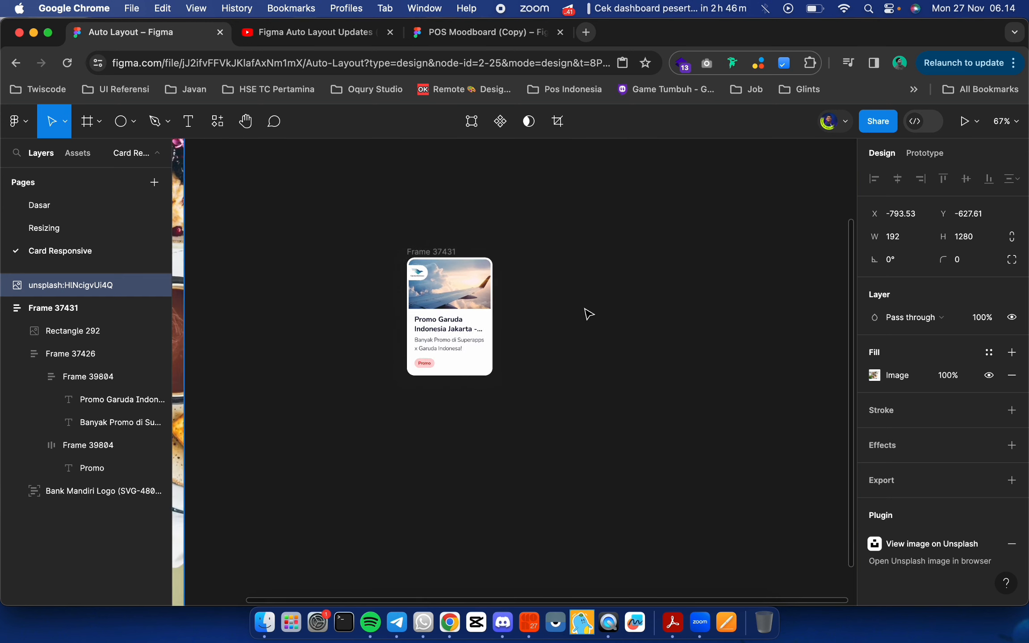
scroll(589, 315, "down", 5)
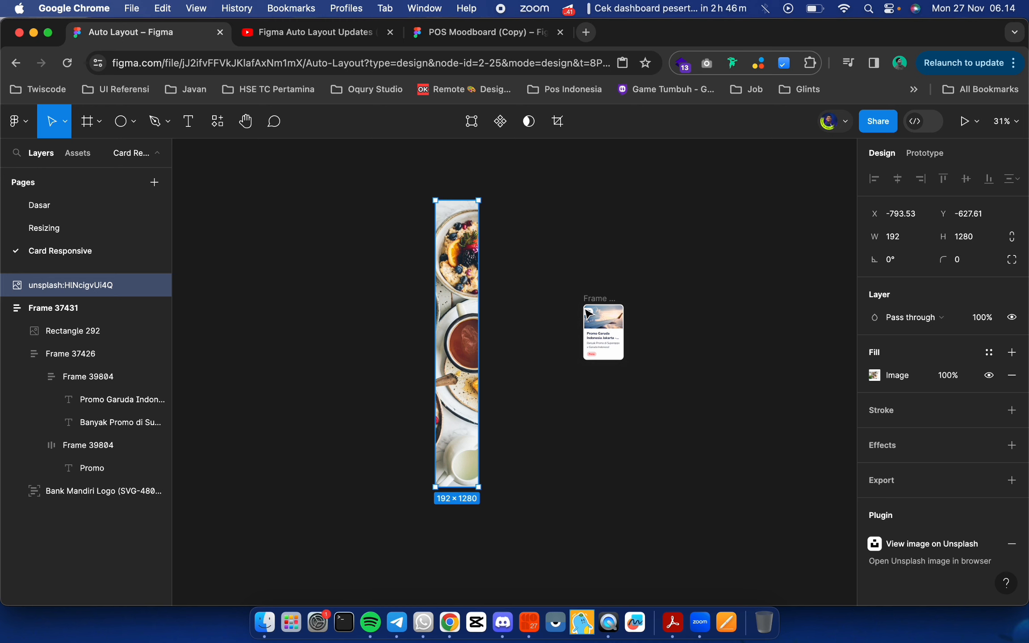
key("super+z")
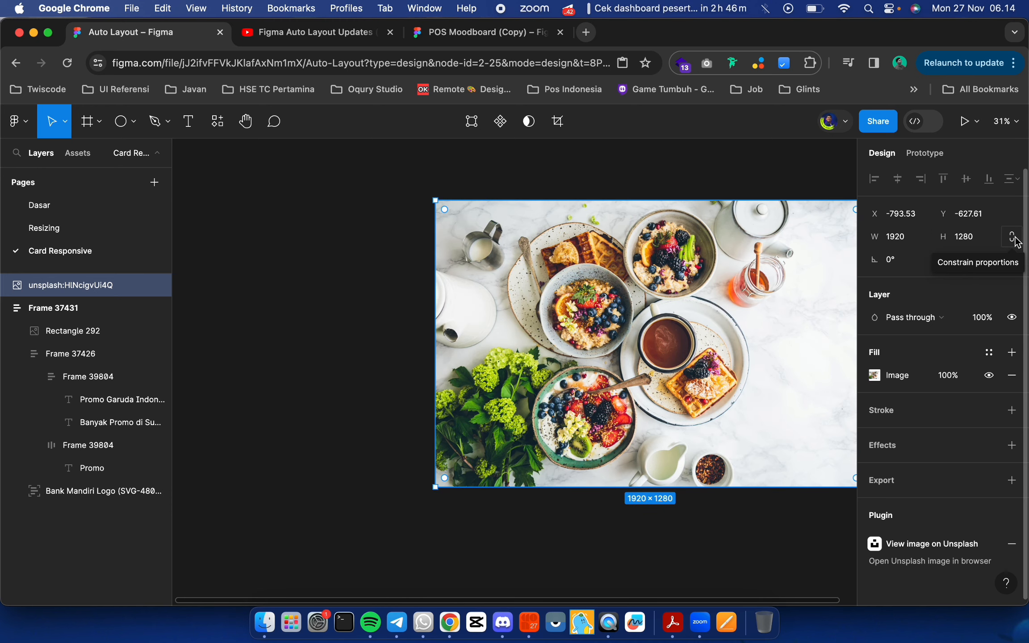
Constrain the food photo's proportions and set its width to 1920/10, giving 192 × 128
left_click(1013, 237)
left_click(906, 237)
key("Right")
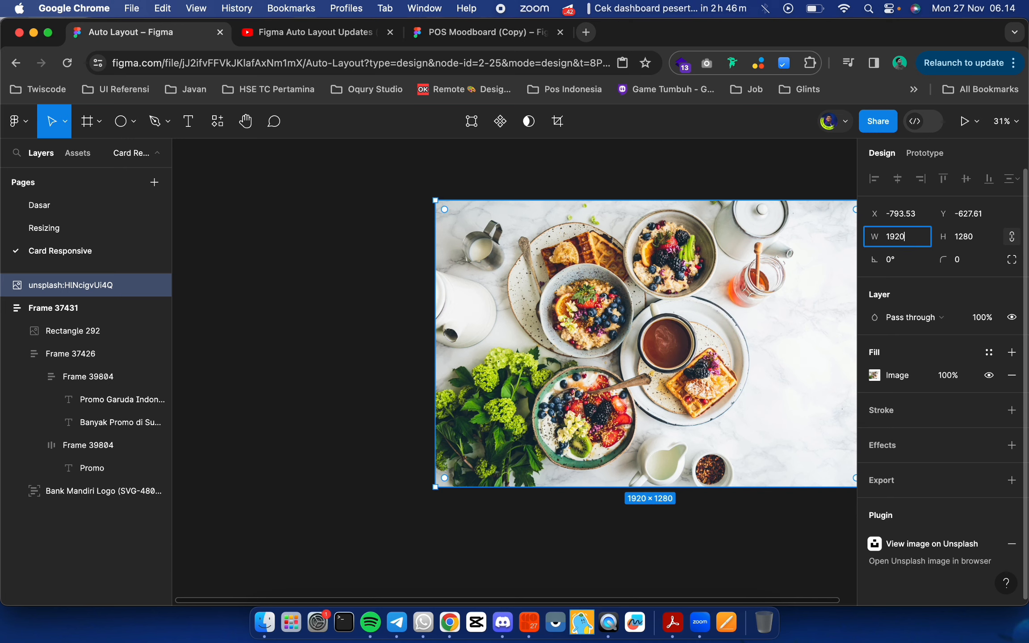
type("/10")
key("Return")
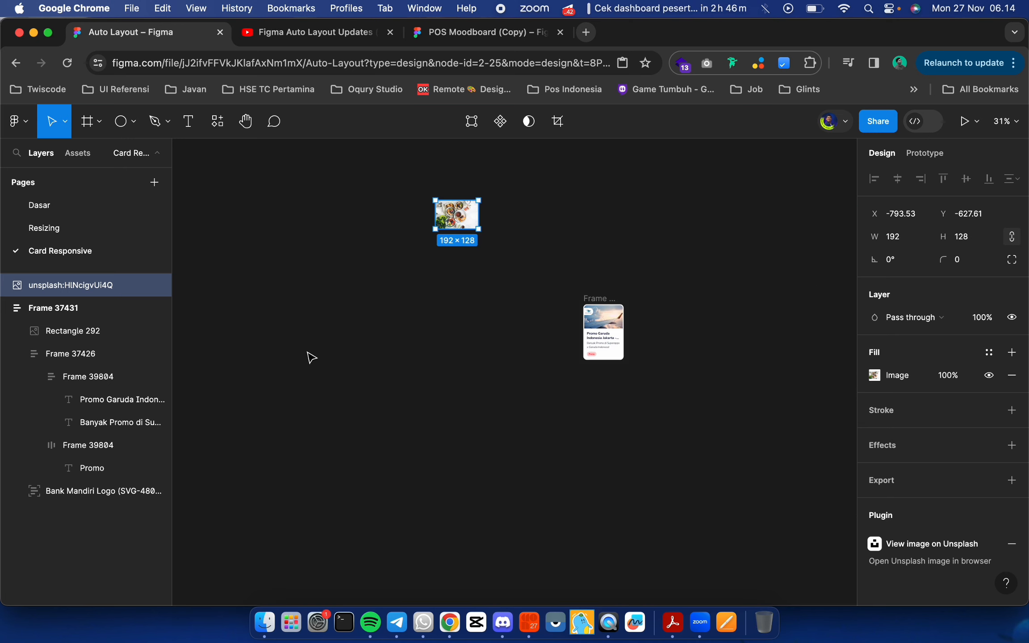
Move the food photo beside the promo card, aligned with the card's upper edge at X 103, Y -163
left_click(451, 219)
left_click_drag(451, 218, 654, 326)
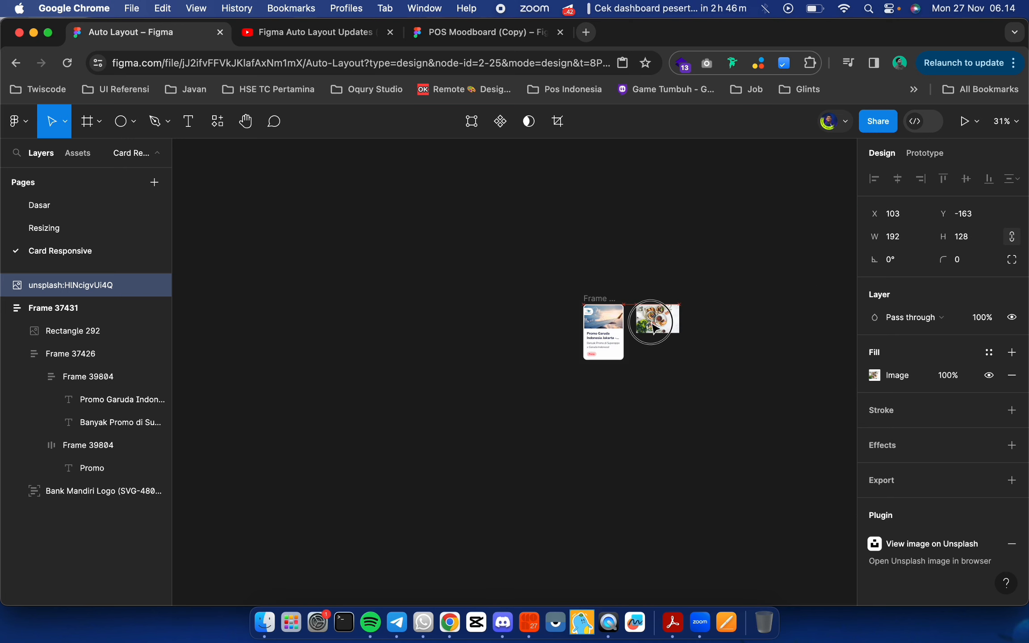
scroll(653, 328, "up", 5)
scroll(653, 328, "up", 2)
scroll(653, 328, "right", 2)
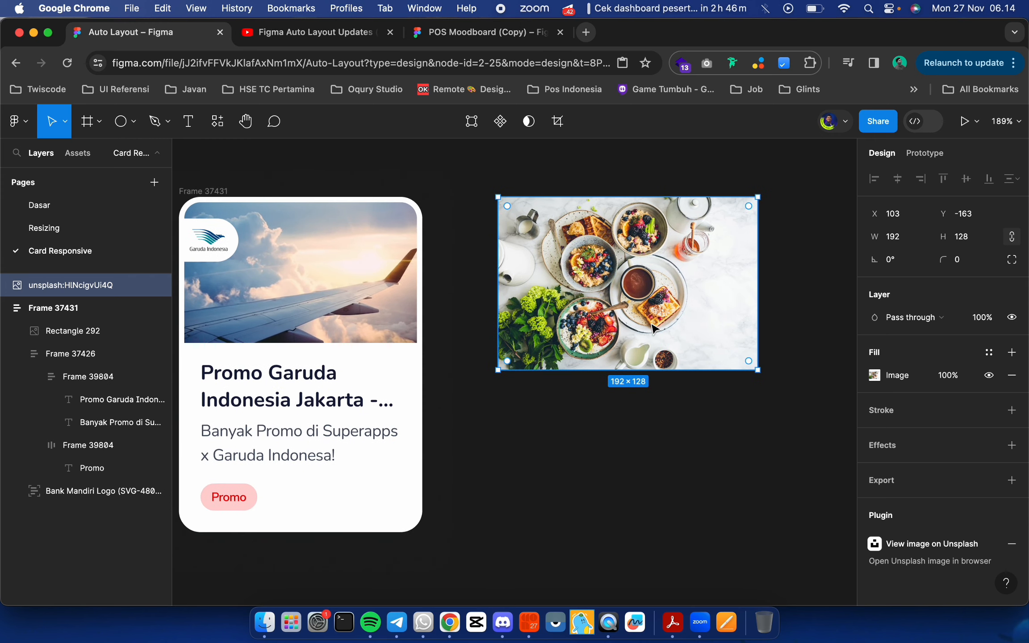
scroll(652, 328, "down", 2)
scroll(652, 328, "right", 1)
left_click(746, 293)
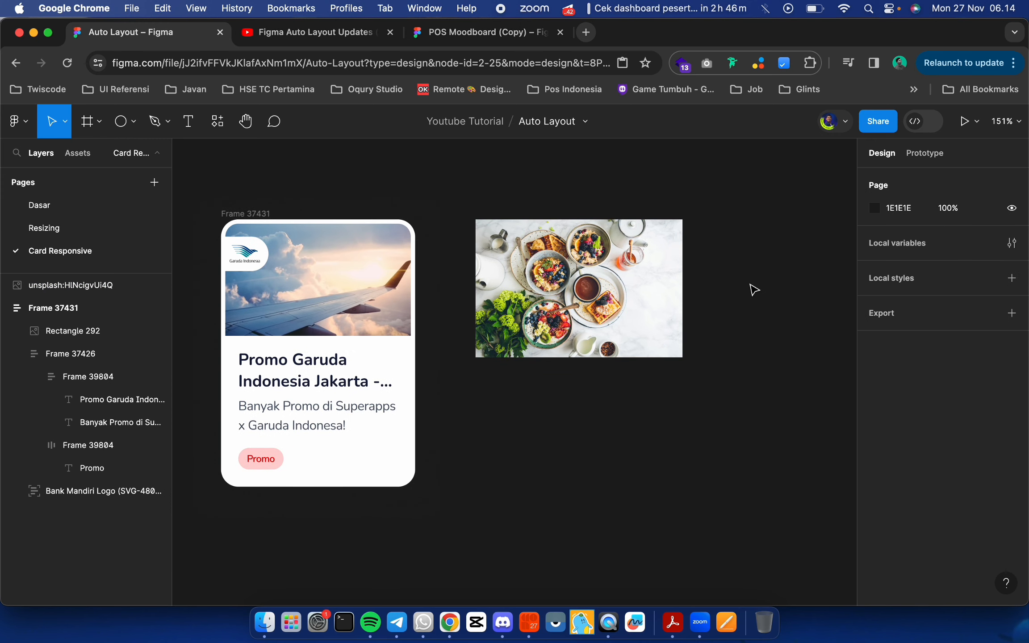
Add the title text "Makanan enak untuk keluarga" just beneath the food photo
left_click(337, 372)
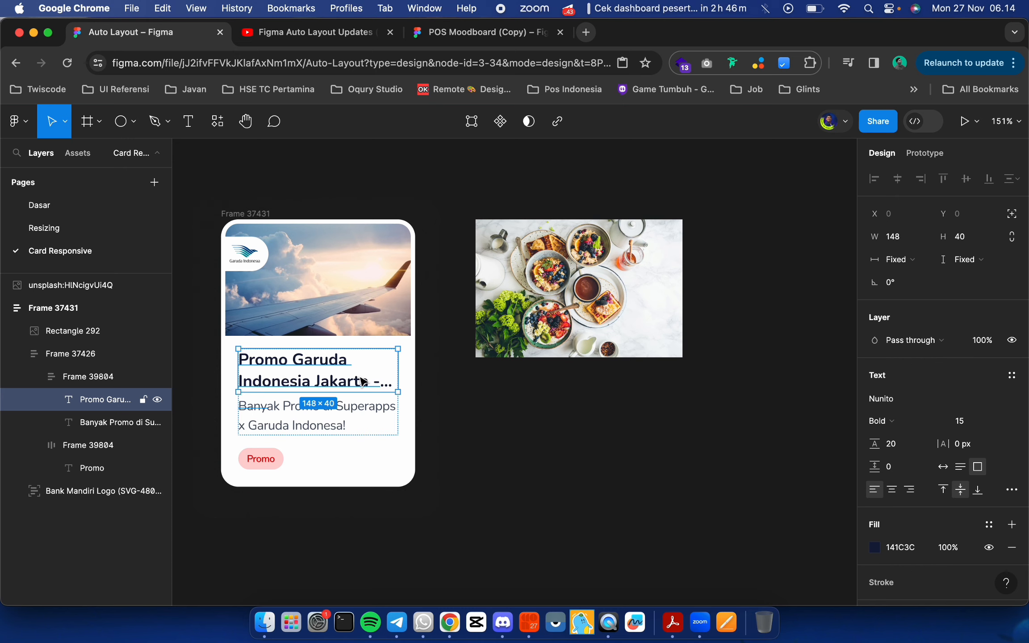
left_click(639, 428)
left_click(188, 121)
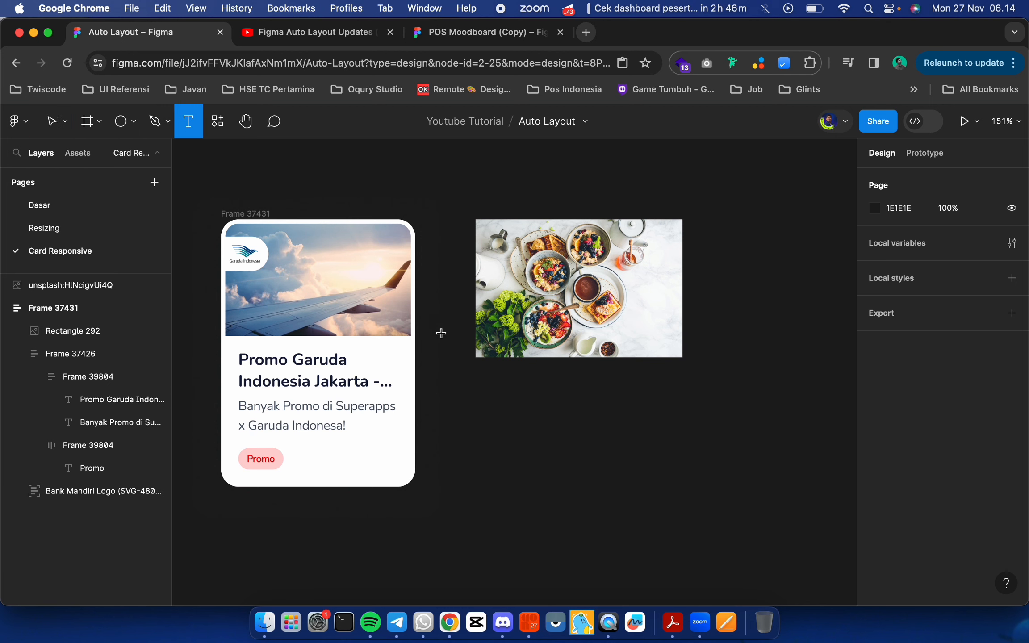
left_click(484, 373)
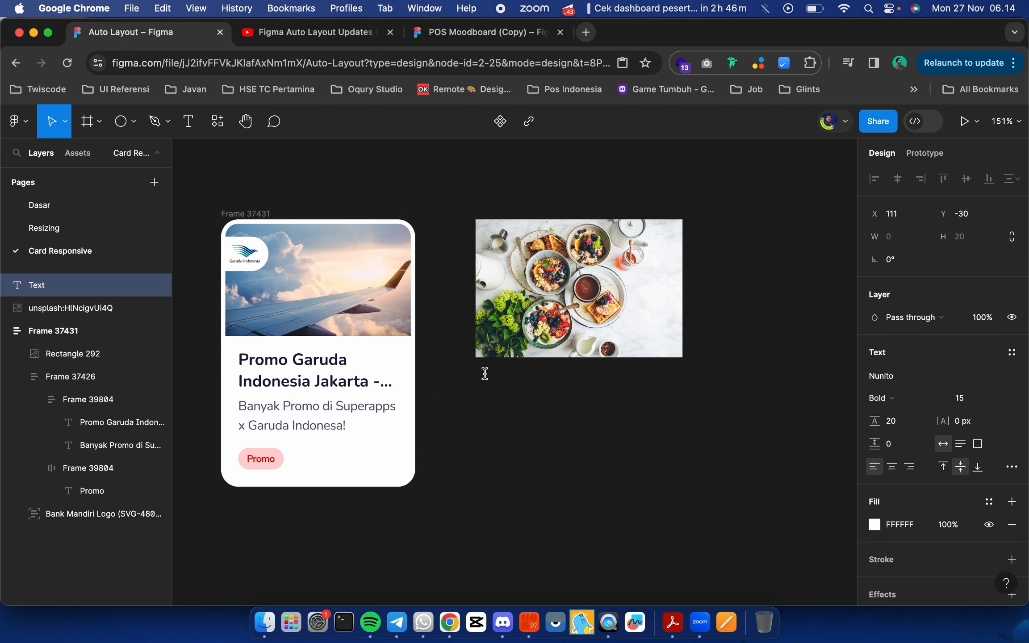
type("Makana")
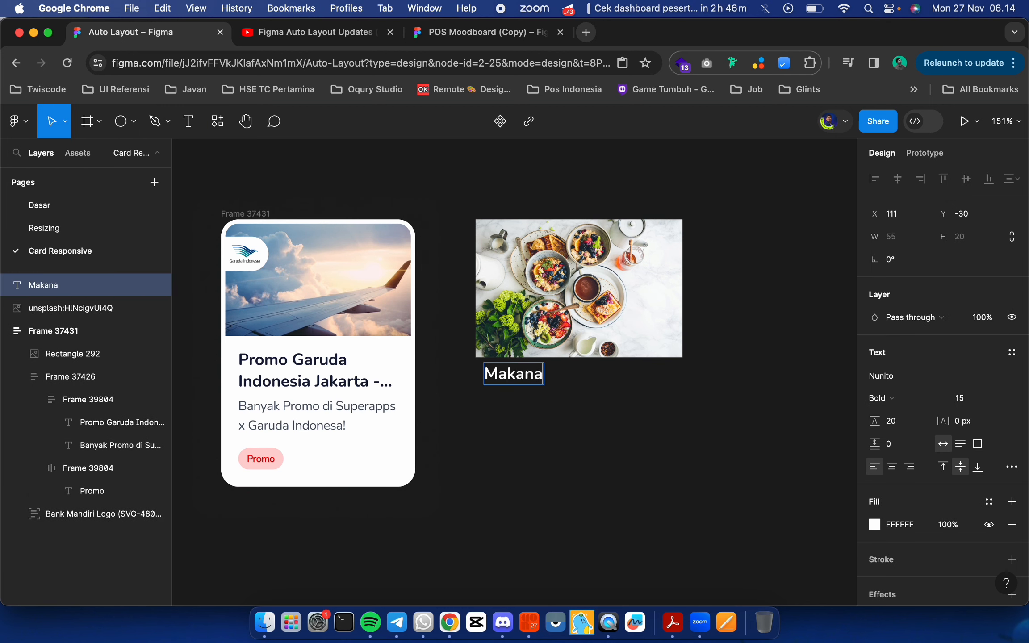
type("n enak untuk keluarga")
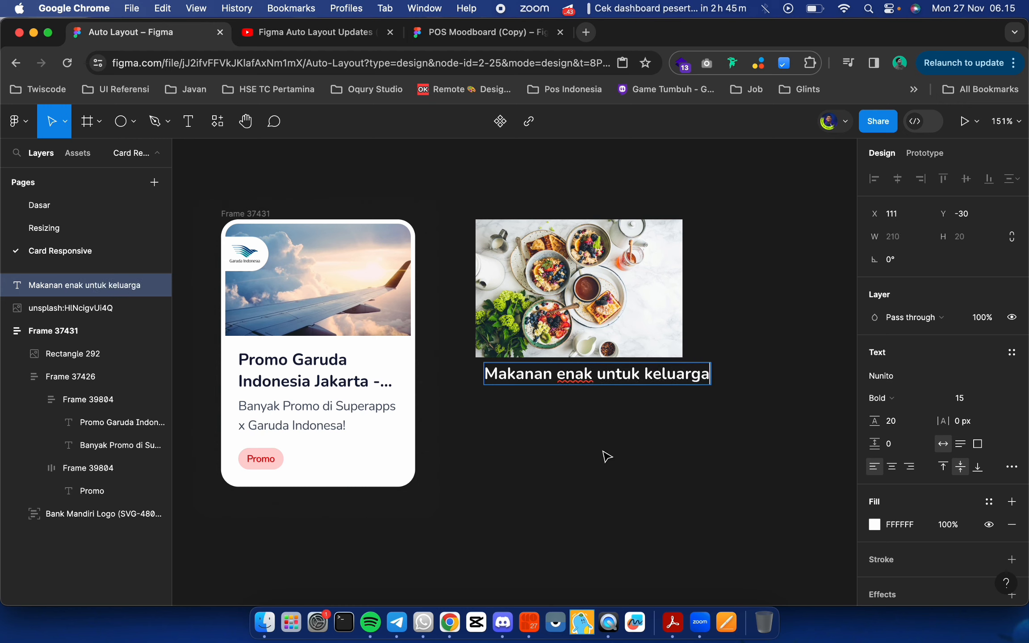
key("Escape")
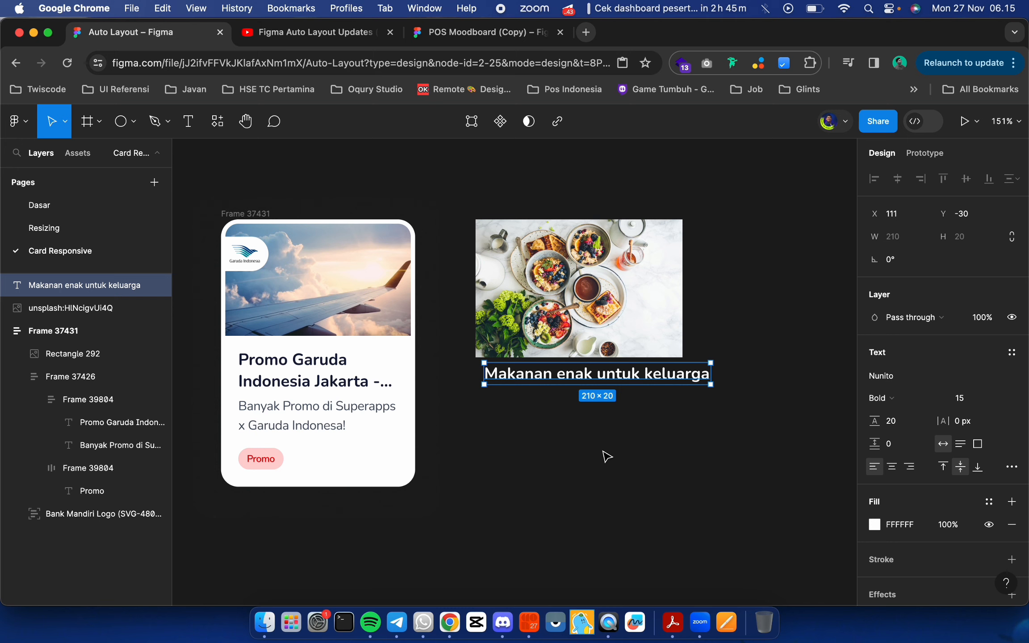
Duplicate the "Makanan enak untuk keluarga" title and place the copy directly beneath it at X 111, Y -10
left_click(334, 416, "super")
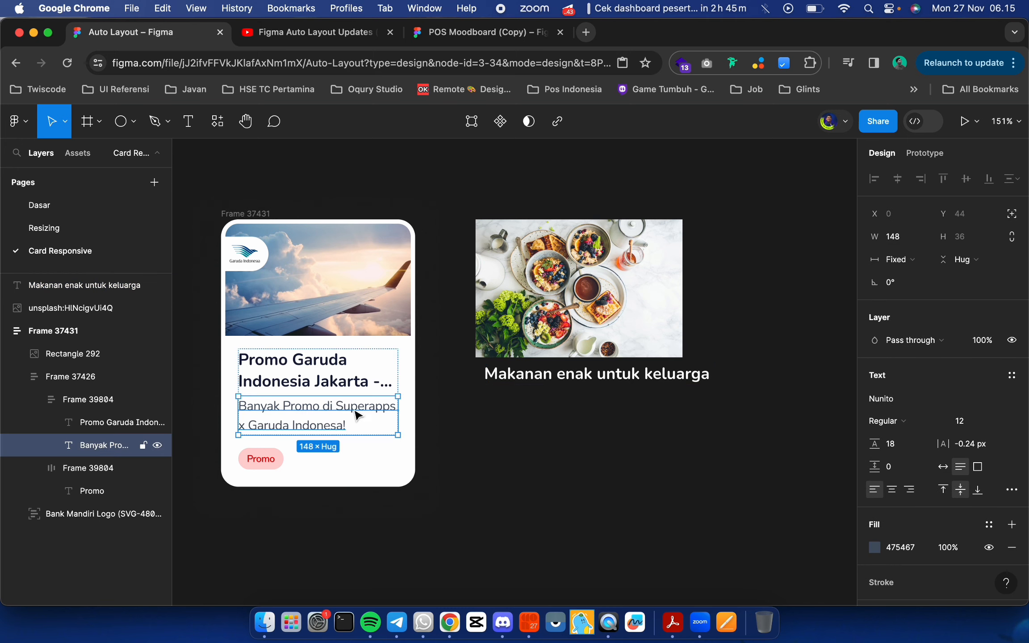
left_click(584, 380)
key("super+d")
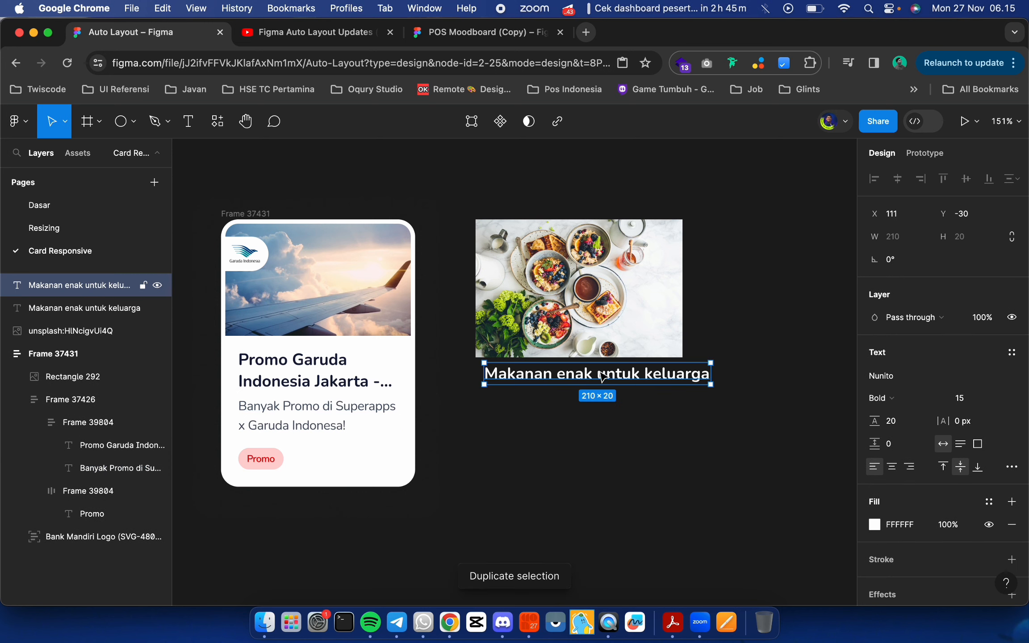
left_click_drag(621, 373, 623, 402)
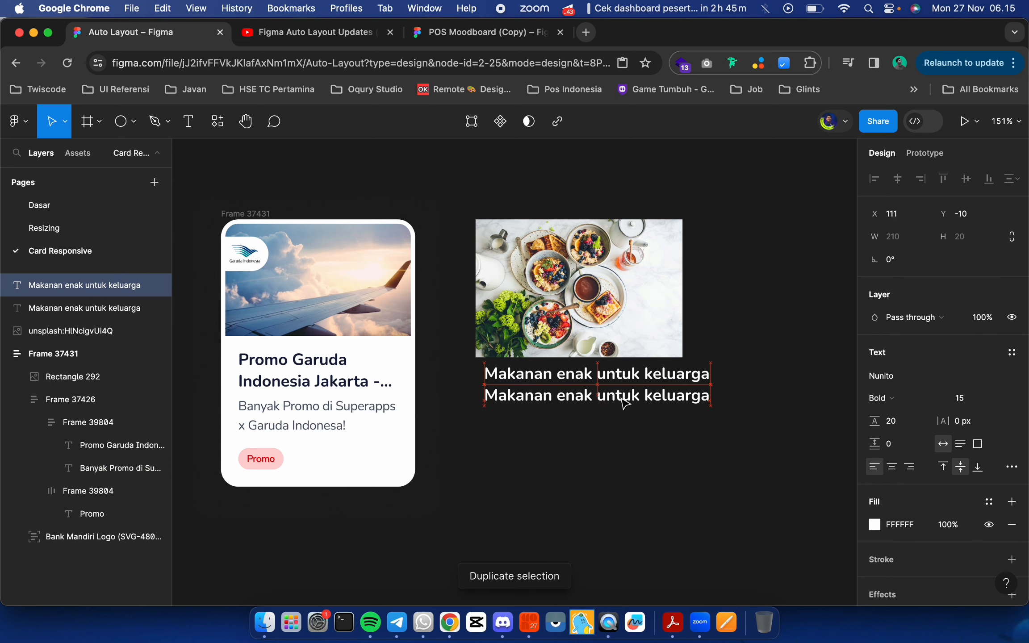
Replace the copied title's text with "Junkfood memang cepat, tapi belum tentu sehat"
double_click(621, 397)
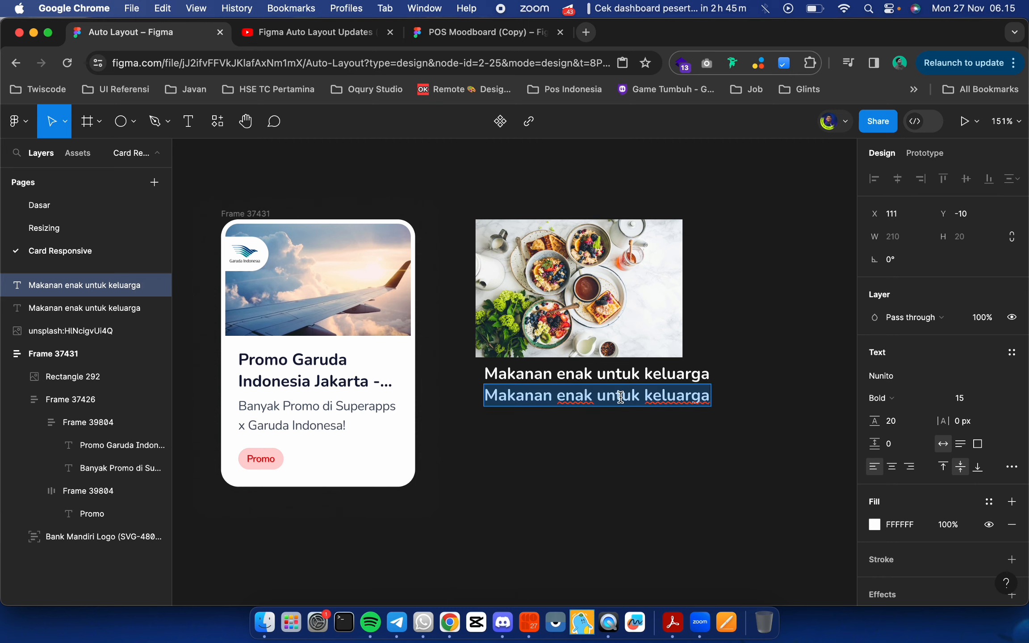
type("Ju")
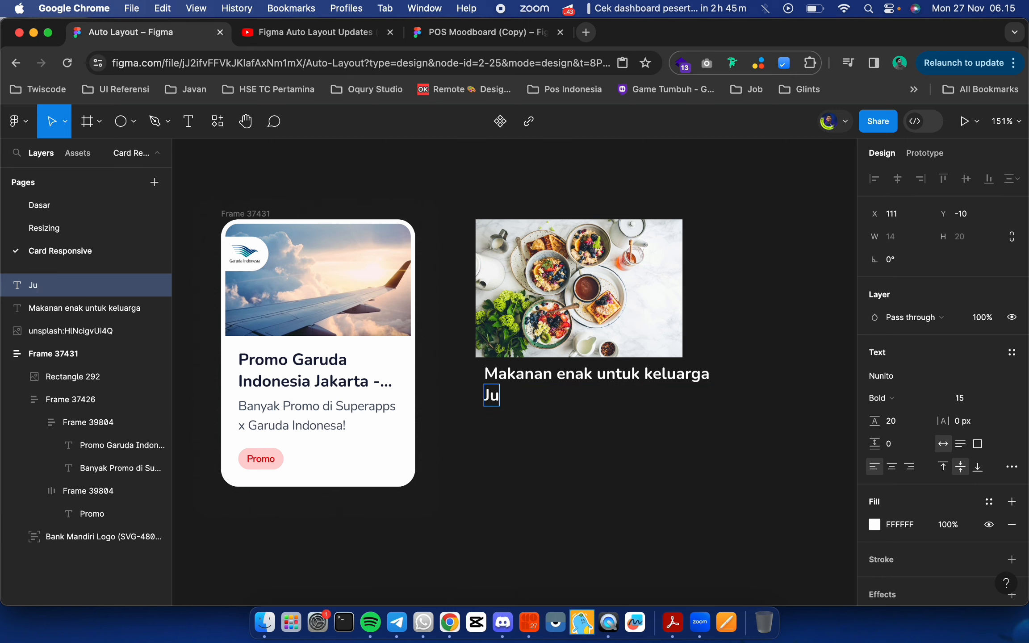
type("nkfood")
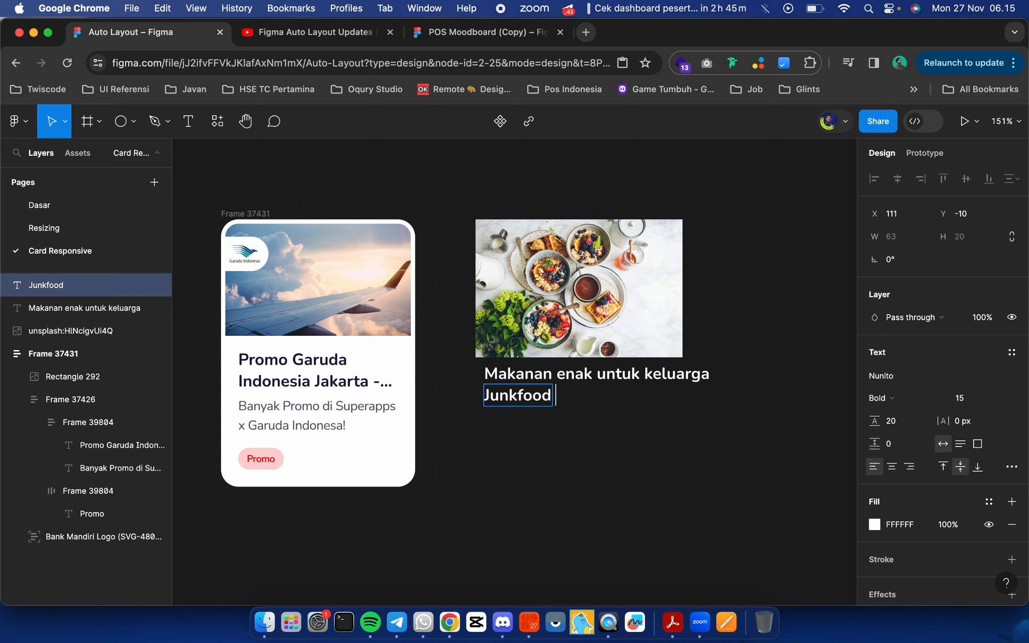
type(" belum tent")
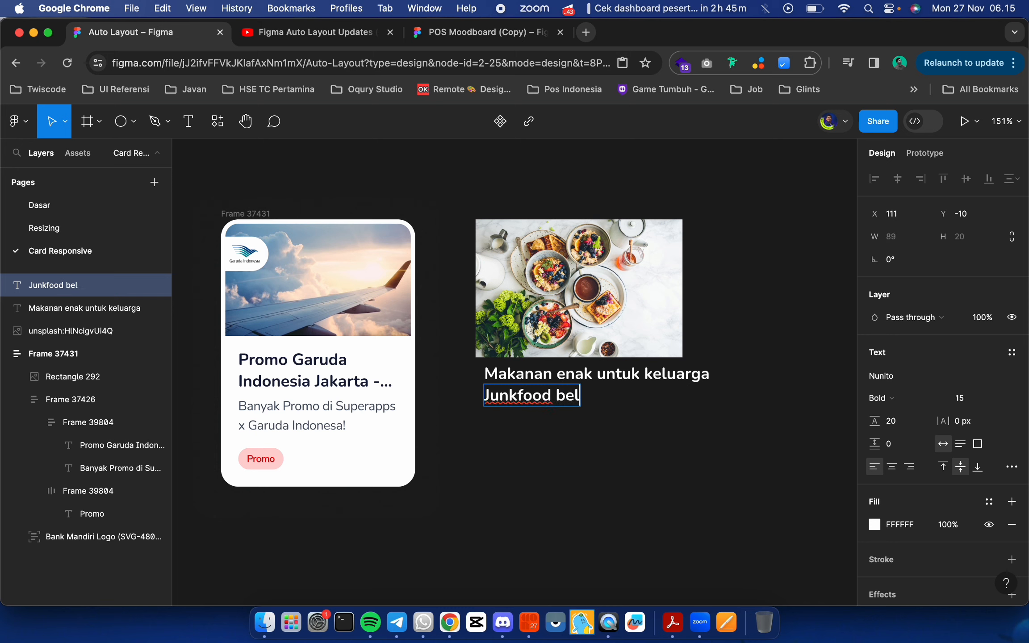
key("BackSpace")
key("BackSpace")
key("BackSpace")
key("BackSpace")
key("BackSpace")
key("BackSpace")
key("BackSpace")
key("BackSpace")
key("BackSpace")
key("BackSpace")
type("memang")
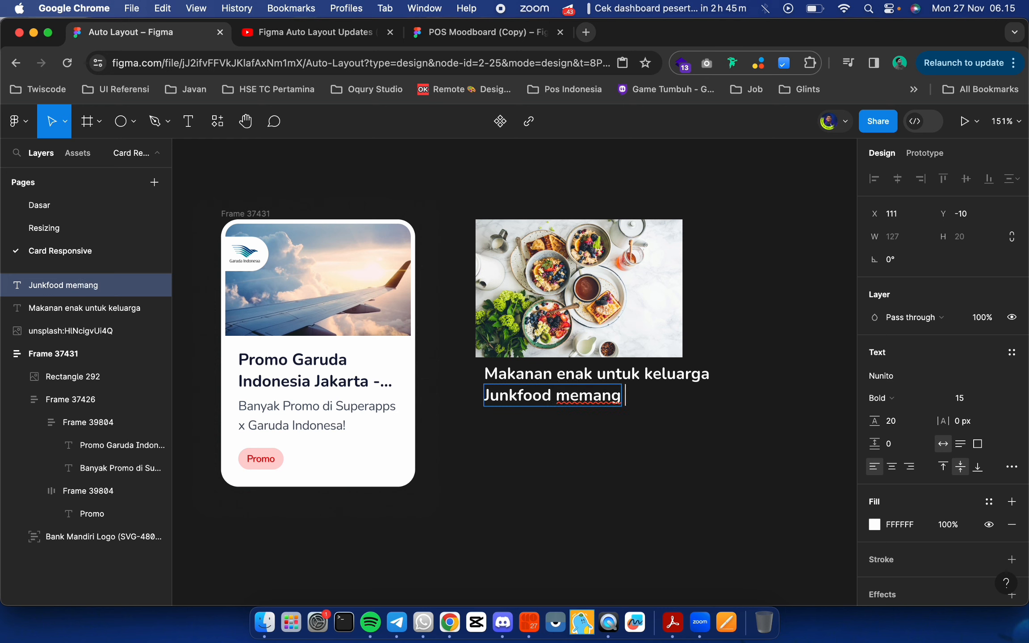
type(" cepat, tapi")
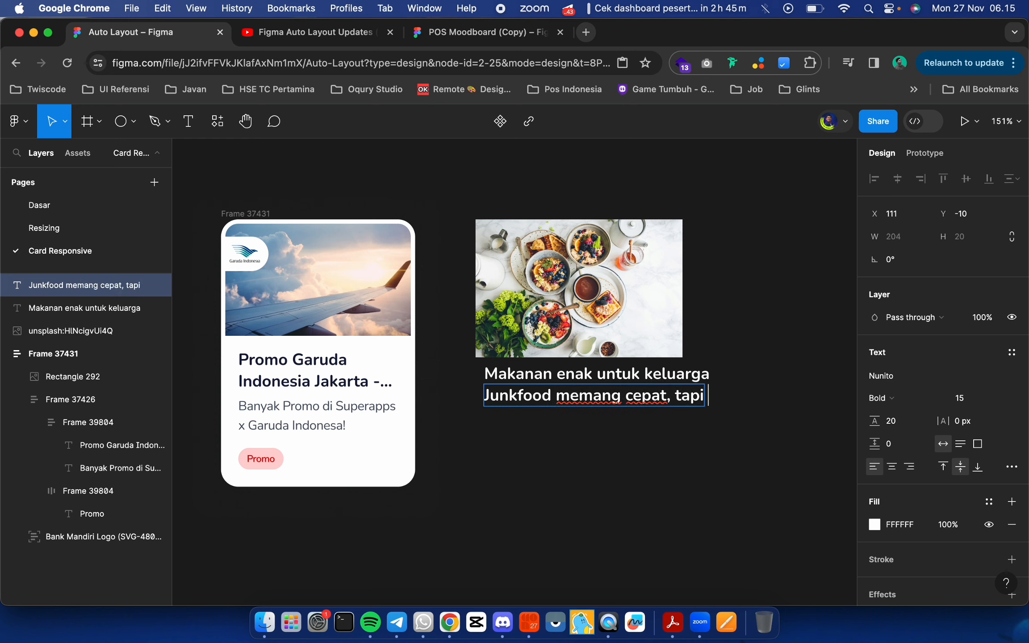
type(" belum tentu sehat")
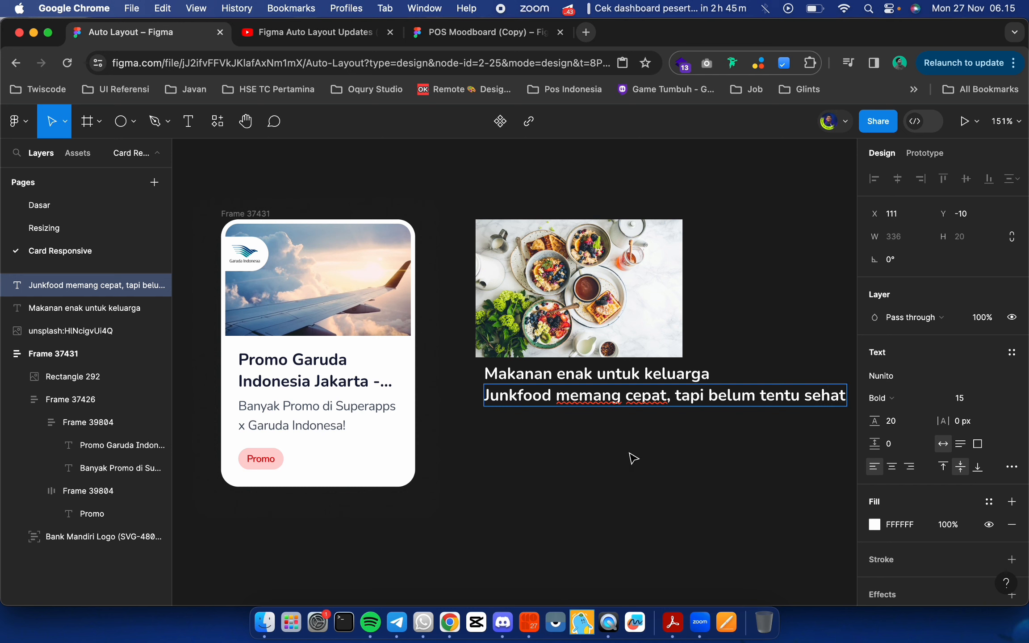
key("Escape")
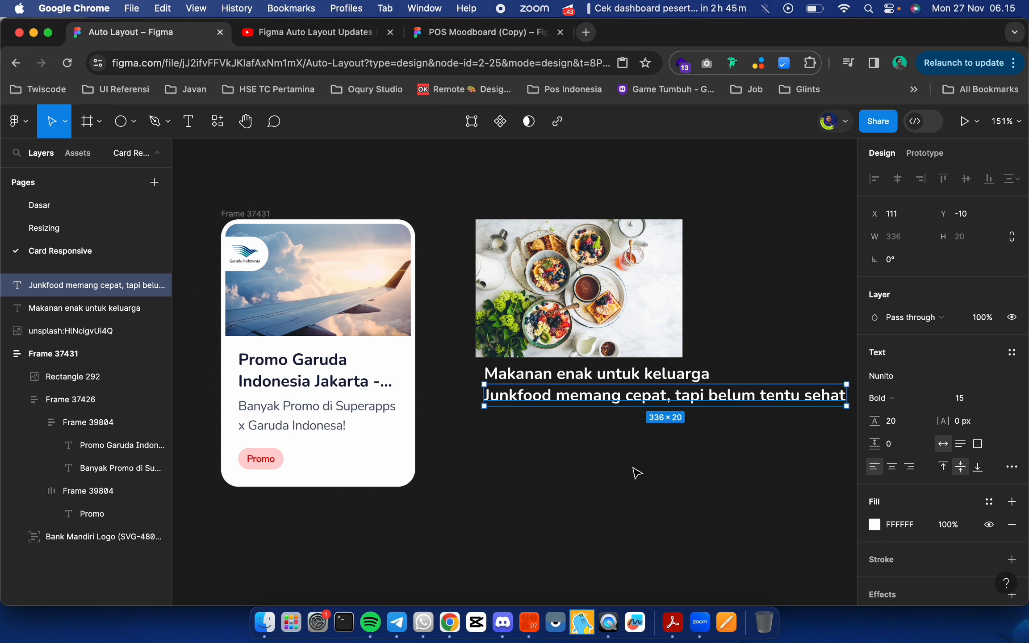
key("Escape")
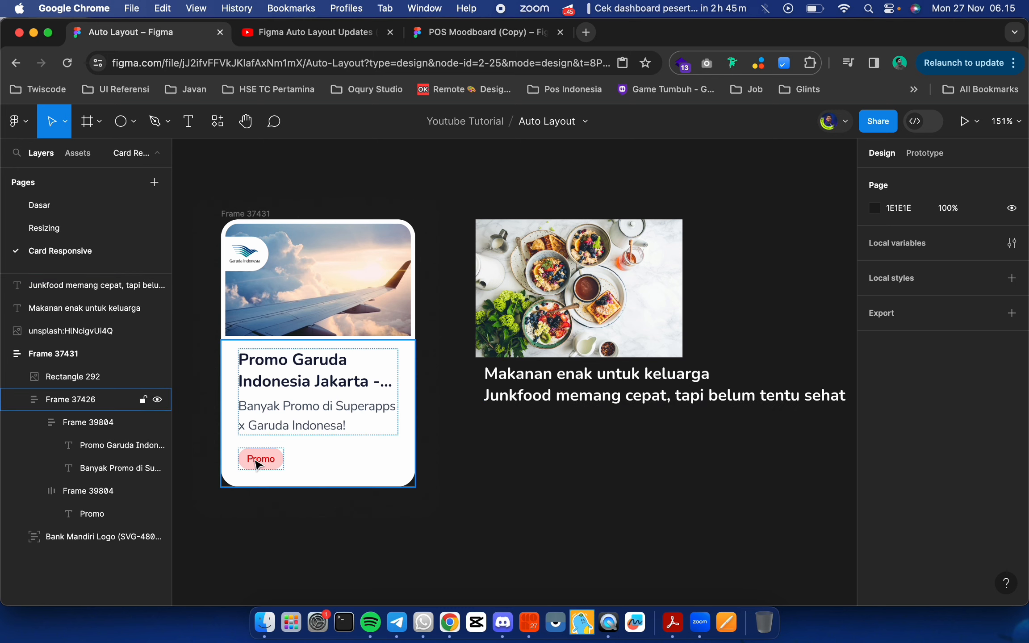
Duplicate the Junkfood description line, place the copy beneath it at Y 15, and change its text to "Promo"
left_click(577, 403)
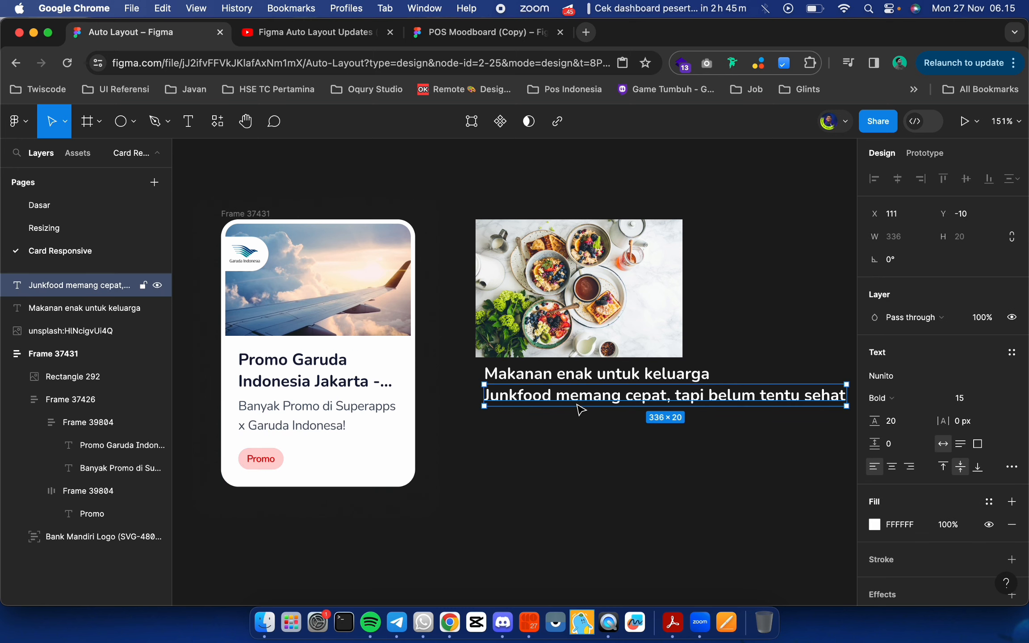
key("super+d")
left_click_drag(534, 394, 536, 423)
double_click(535, 423)
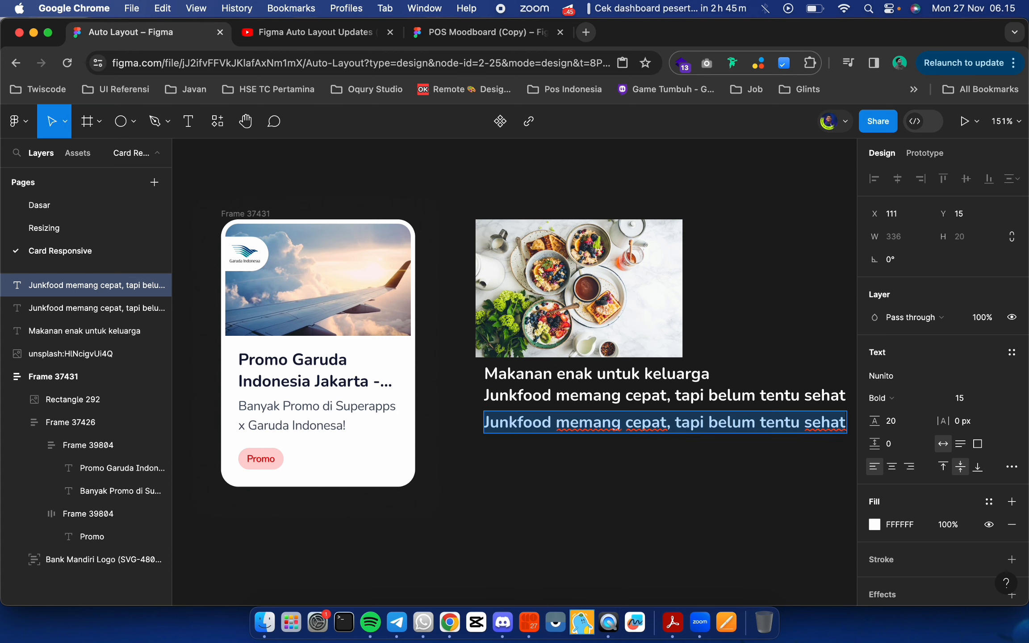
type("Promo")
key("Escape")
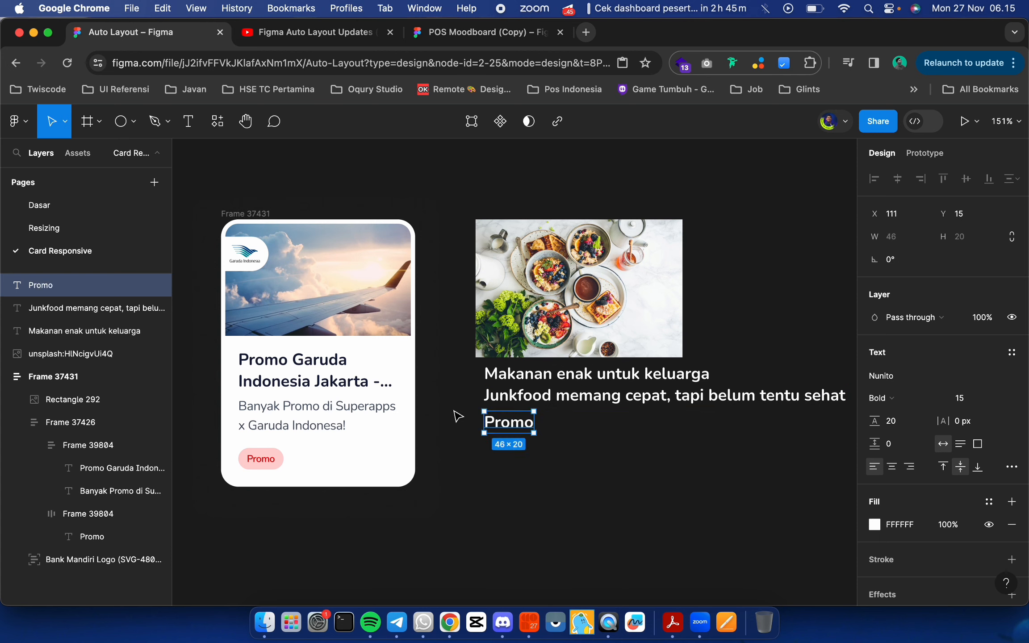
Set the font size of the new Promo text below the food description to 10
left_click(259, 460, "super")
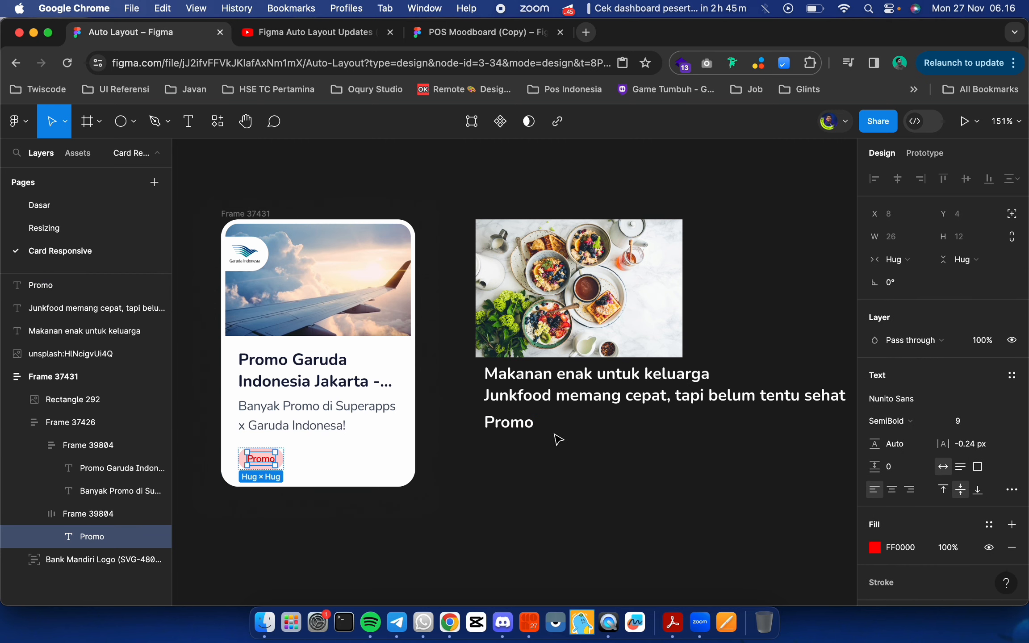
left_click(523, 425)
left_click(972, 402)
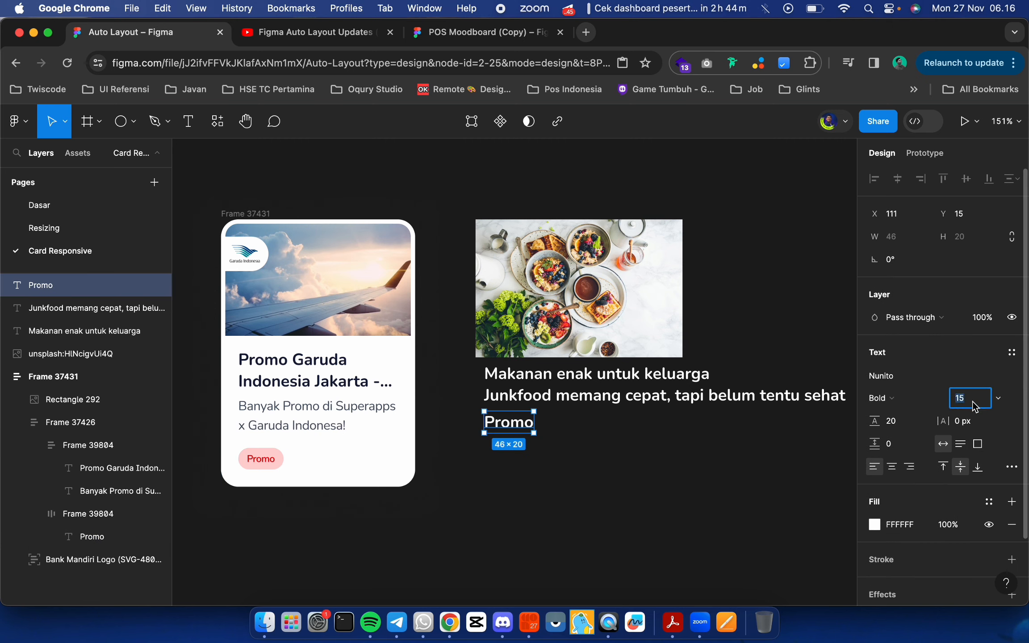
type("10")
key("Return")
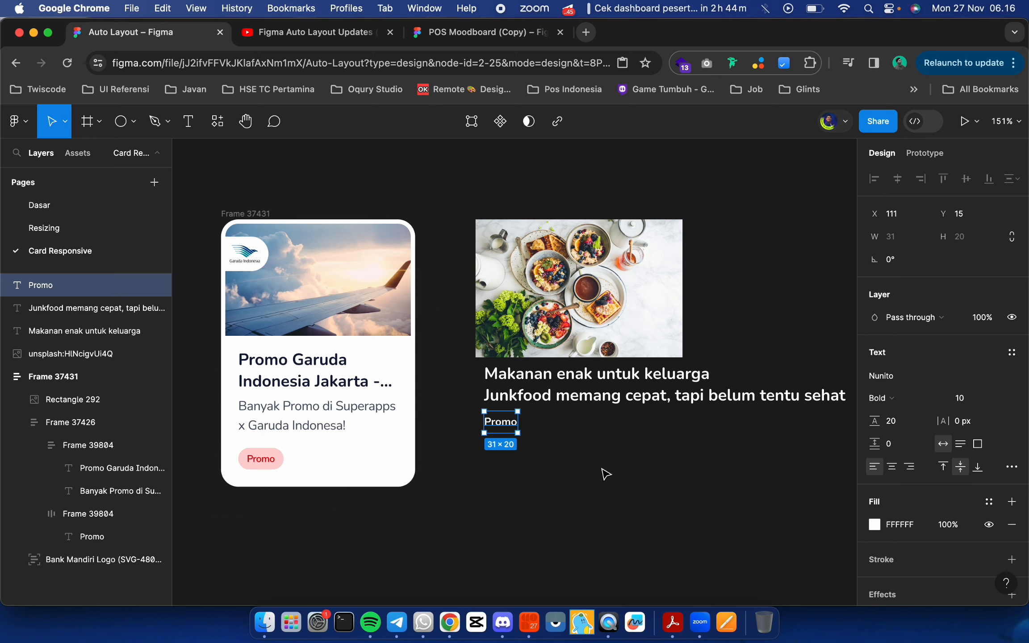
Wrap the new Promo text in an auto layout frame and set the text's line height to Auto
key("shift+a")
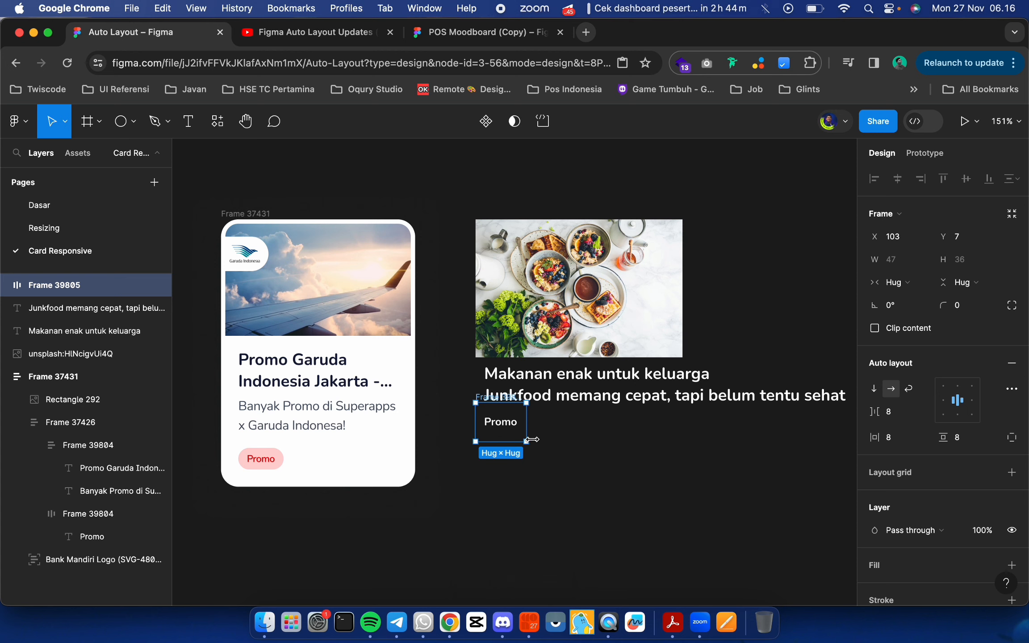
left_click(504, 426)
left_click(899, 448)
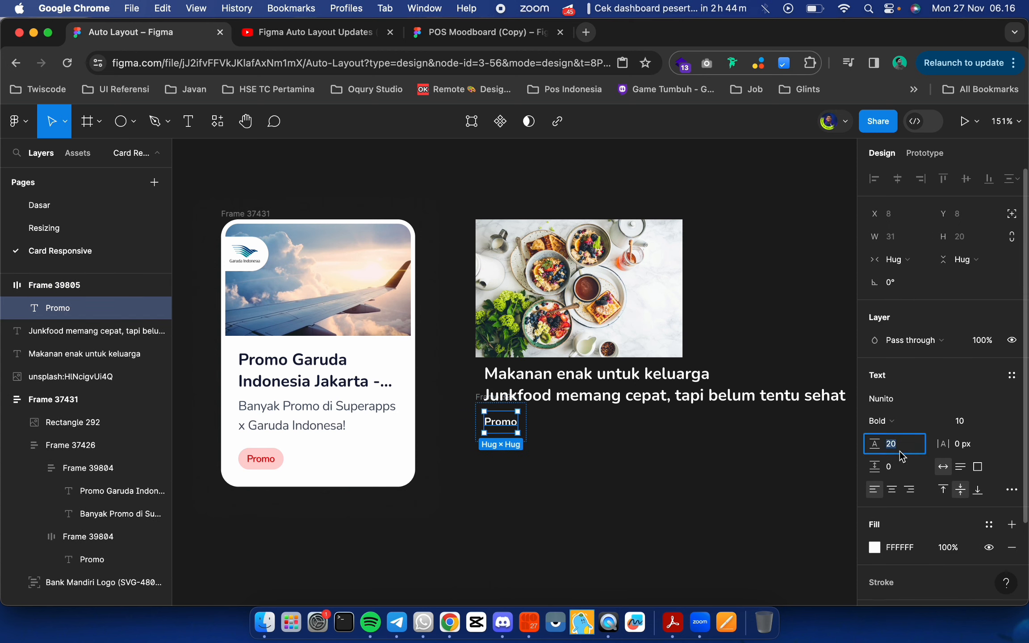
type("auto")
key("Return")
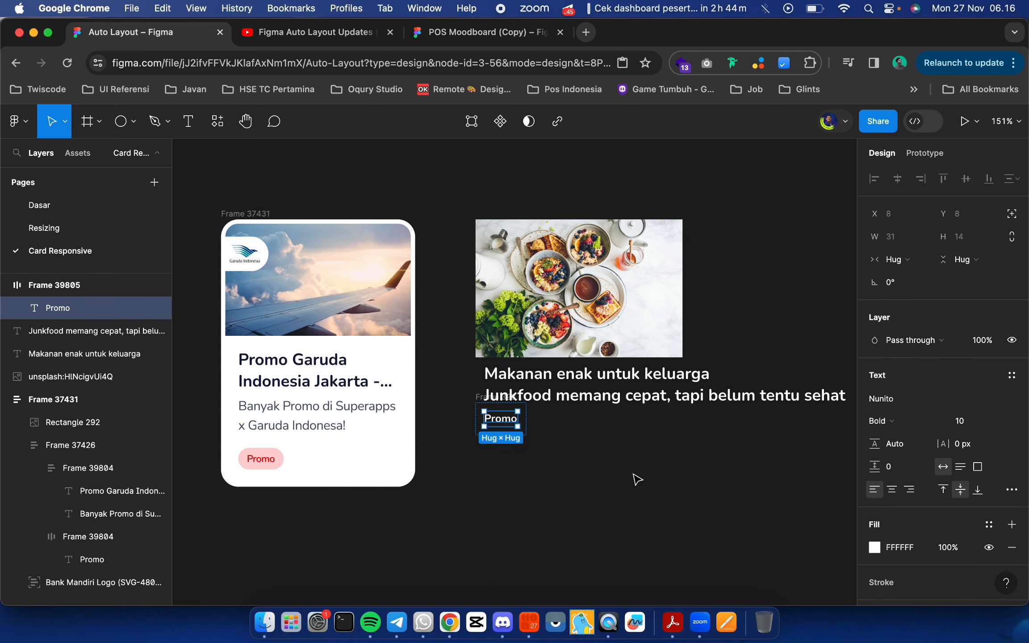
left_click(636, 477)
Move the new Promo frame below the food description, aligned with the text's left edge at X 111, Y 35
left_click(480, 404)
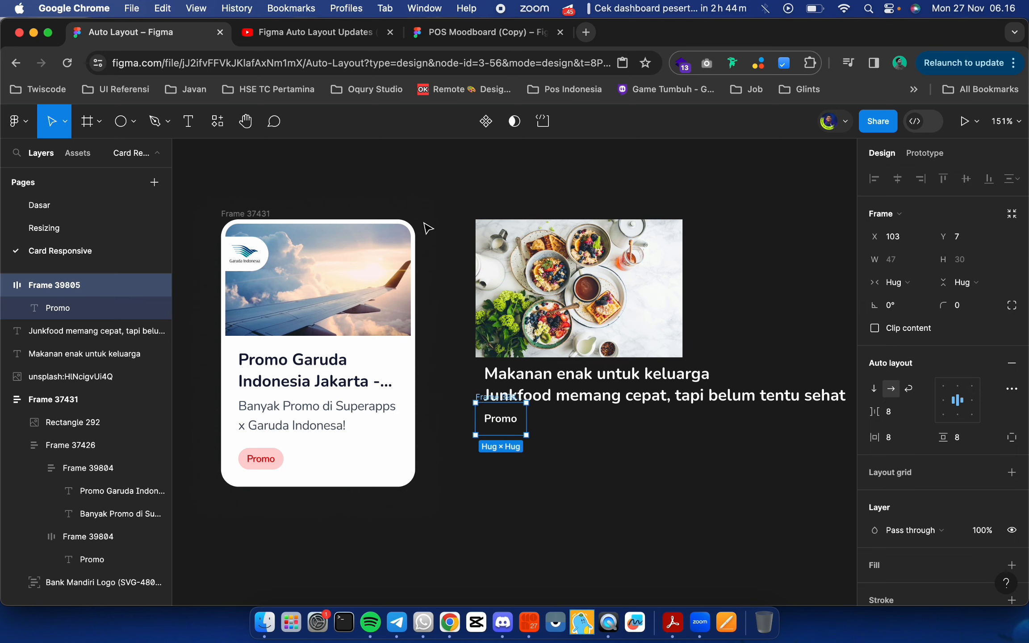
left_click_drag(444, 184, 693, 576)
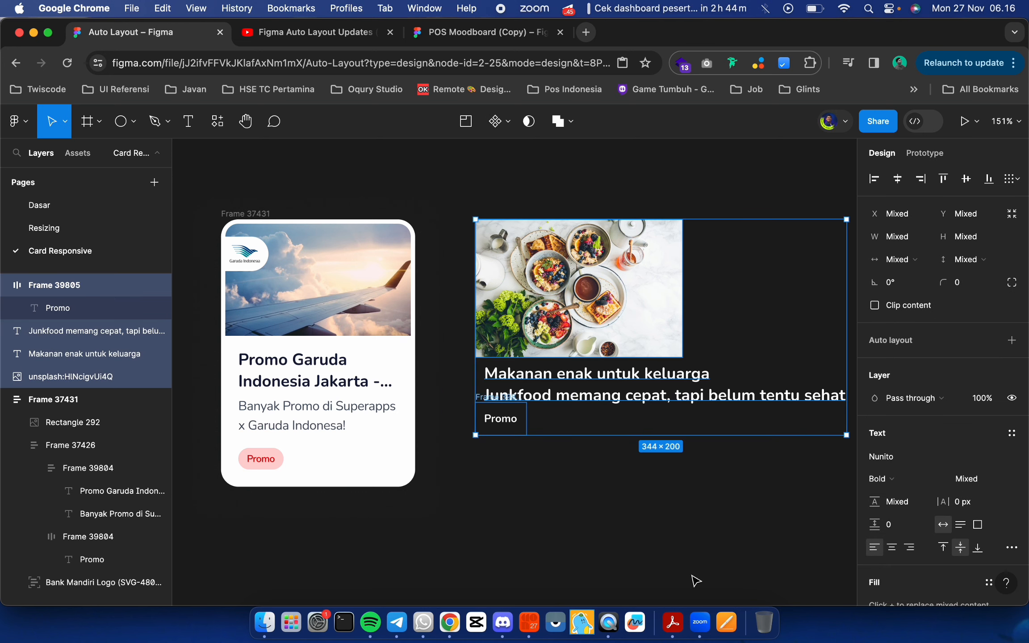
left_click(593, 523)
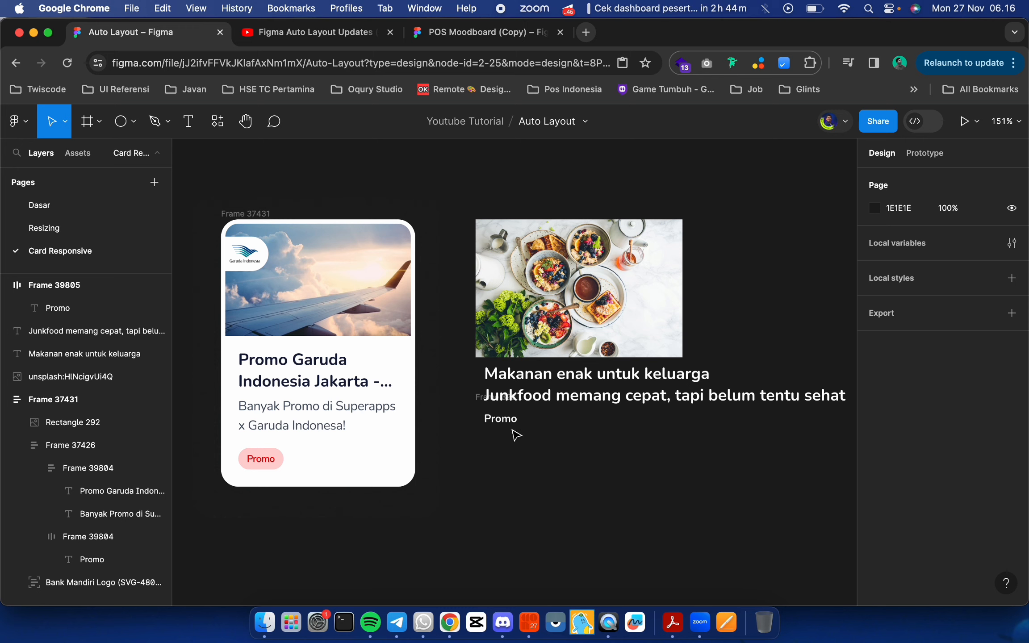
left_click(476, 396)
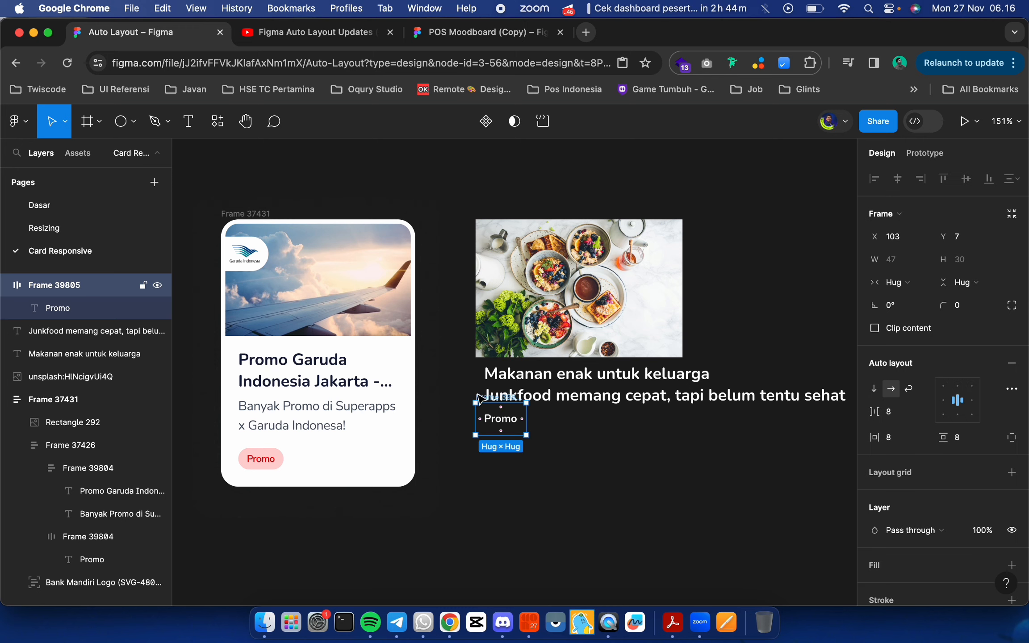
left_click_drag(477, 397, 491, 431)
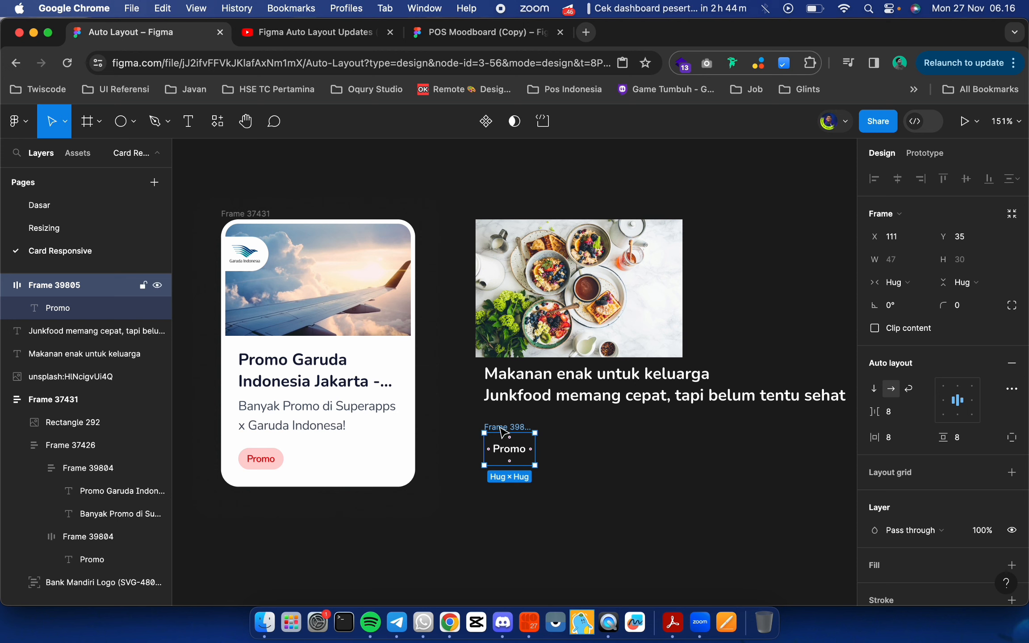
Group the food title and description together in a vertical auto layout frame
left_click(540, 397)
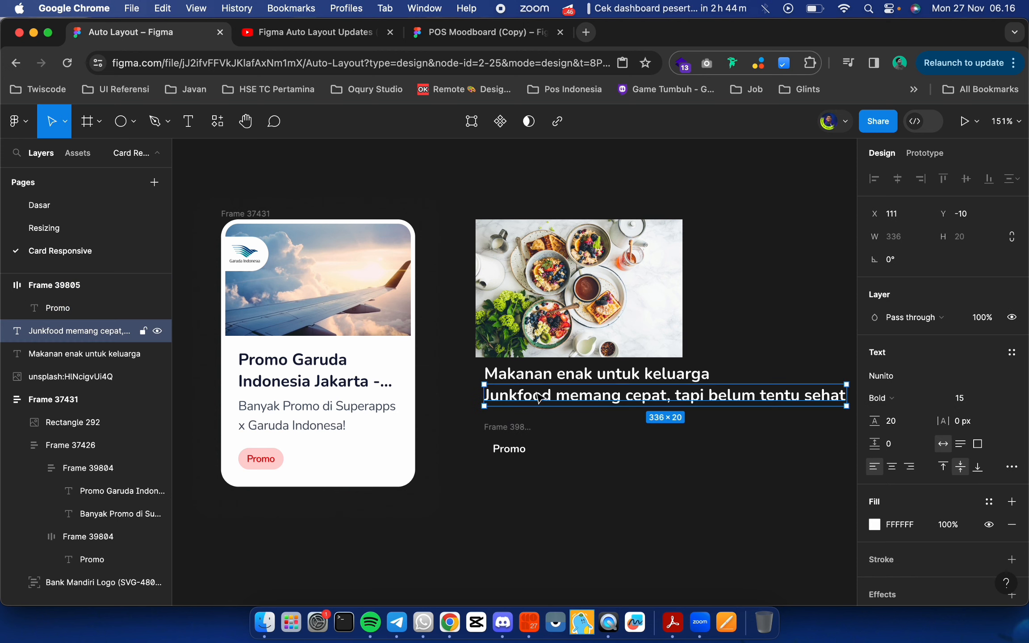
left_click(556, 378, "shift")
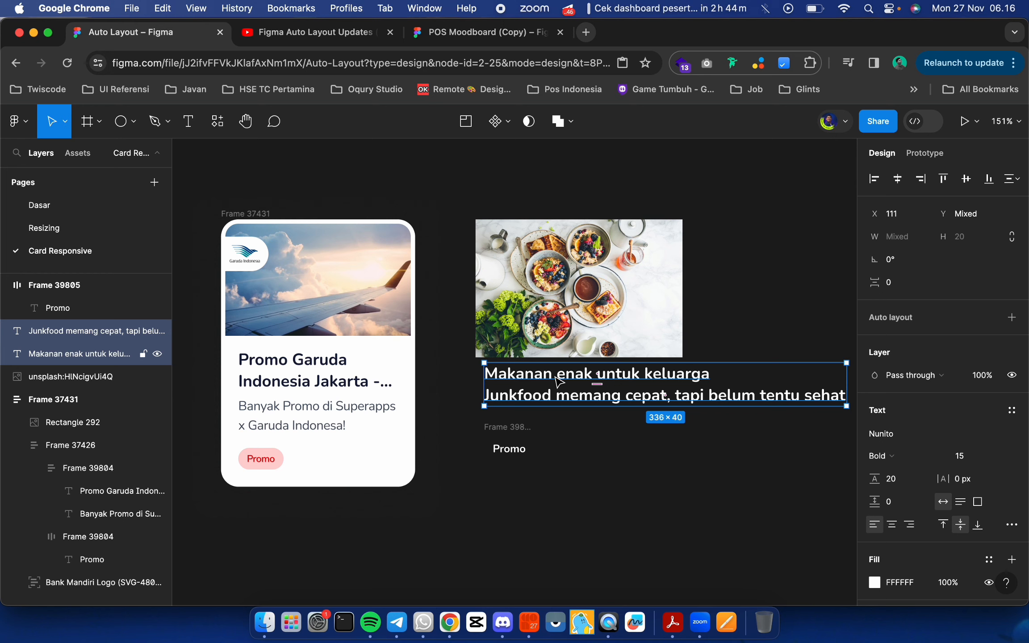
key("shift+a")
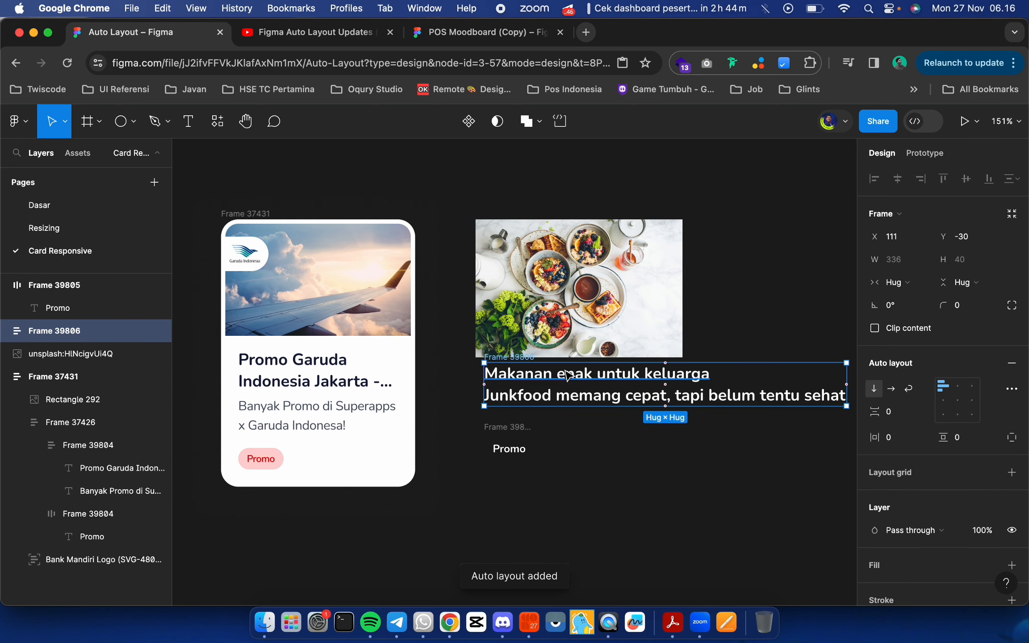
Examine the spacing and padding of the text group and Promo badge in the Garuda Indonesia card
left_click(491, 428)
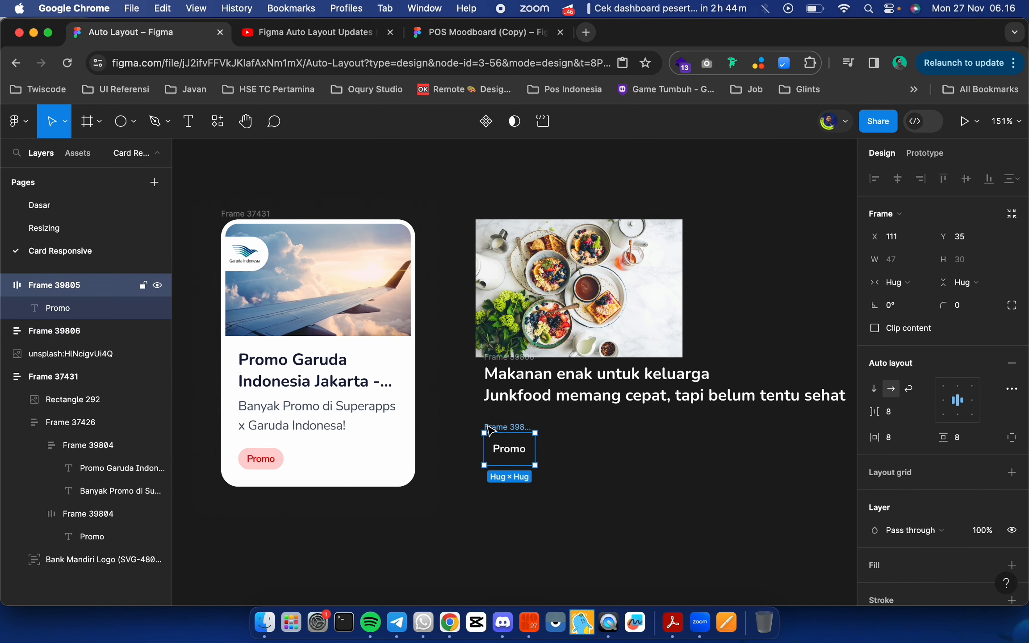
left_click(328, 291)
left_click(306, 396)
left_click(306, 398)
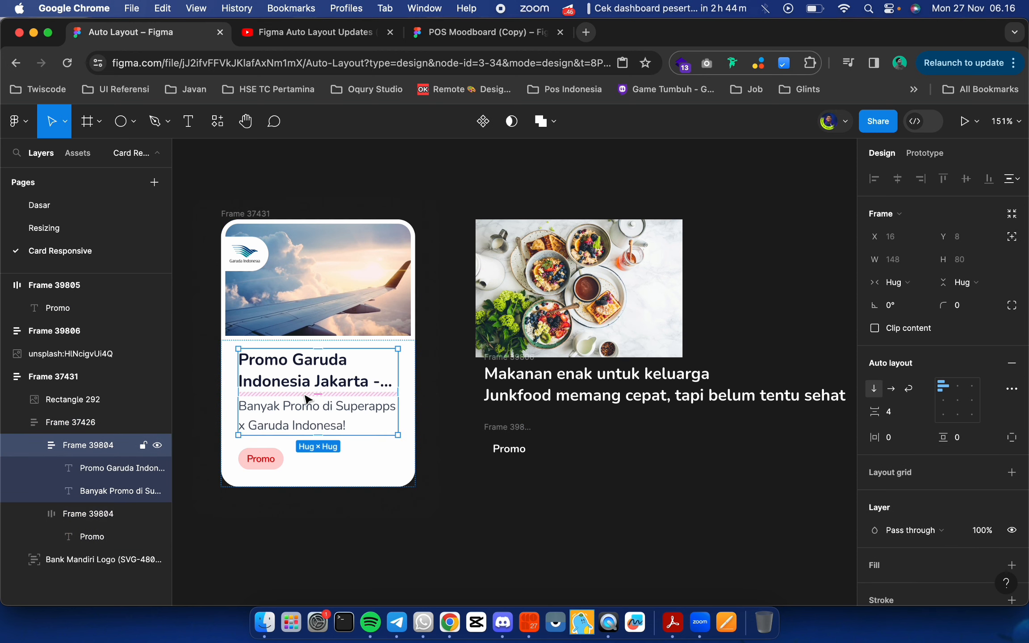
left_click(261, 453)
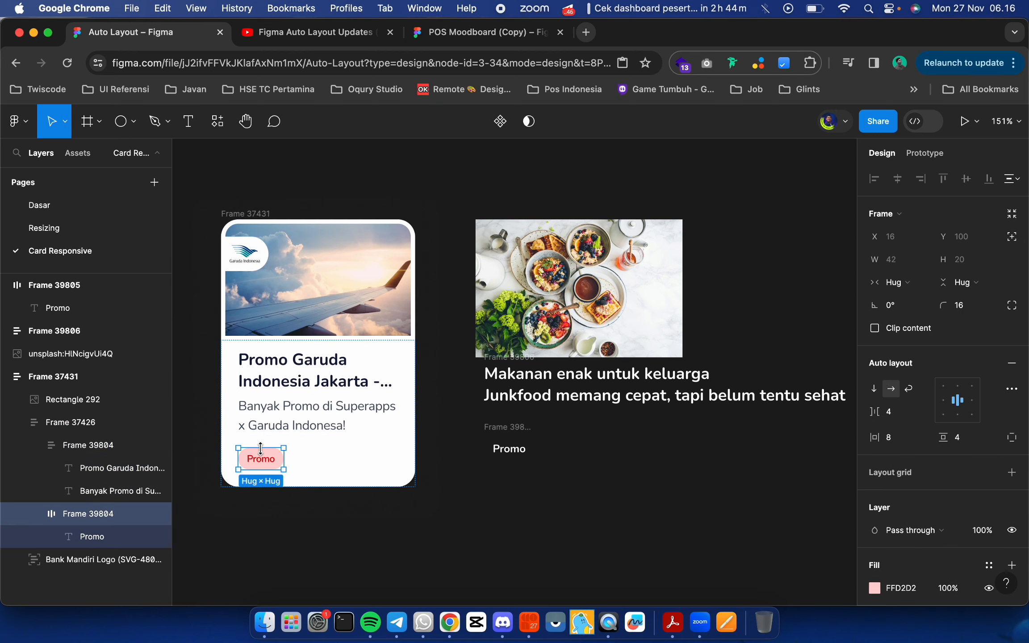
left_click(580, 490)
Add a fill to the new Promo frame and colour it with the document's light pink, FFD2D2
left_click(504, 430)
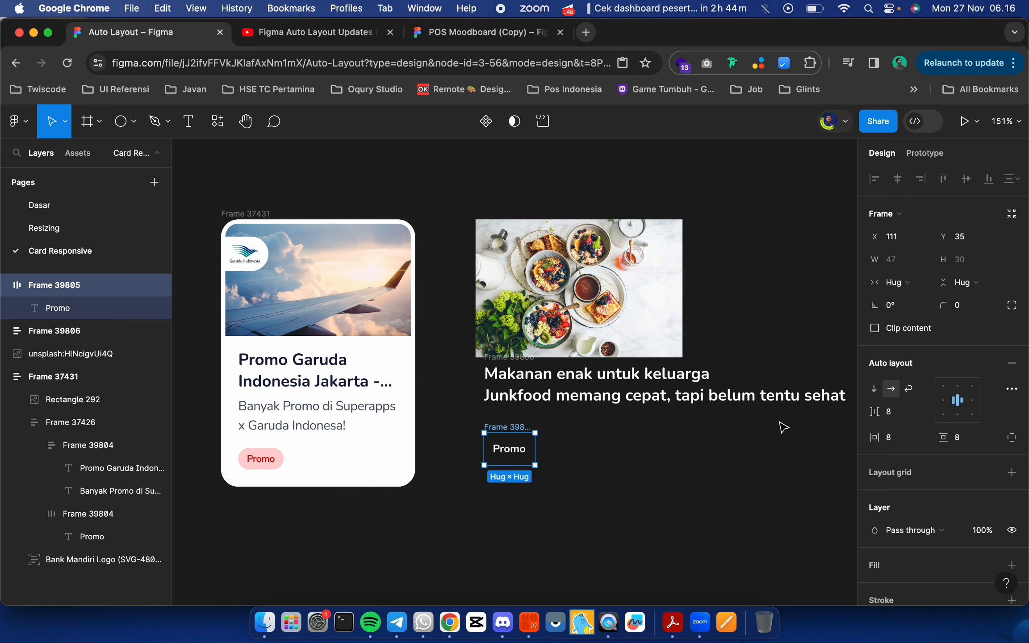
scroll(924, 446, "down", 4)
left_click(896, 396)
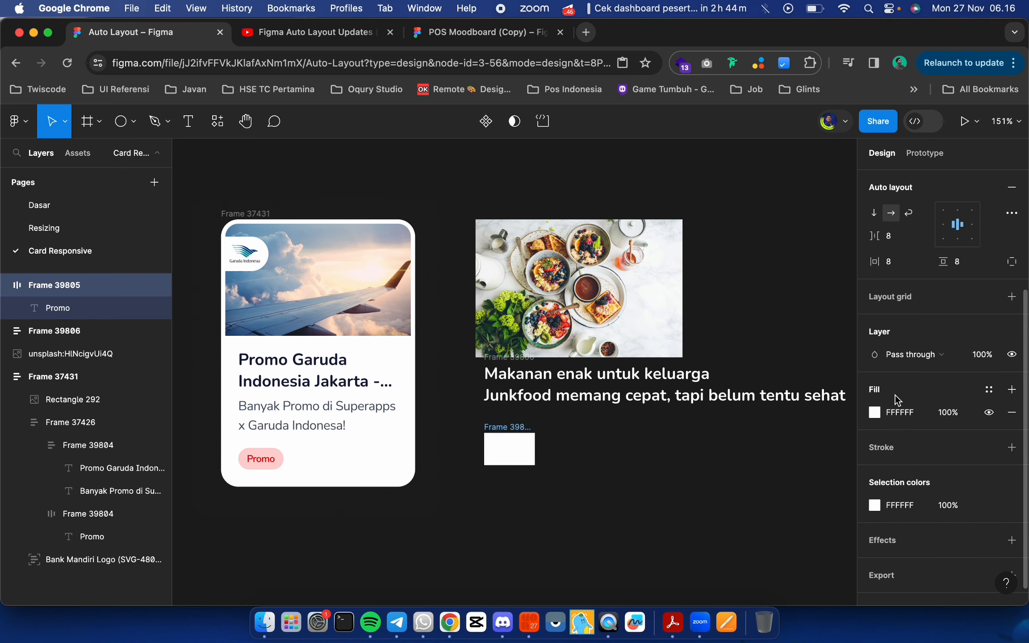
left_click(874, 412)
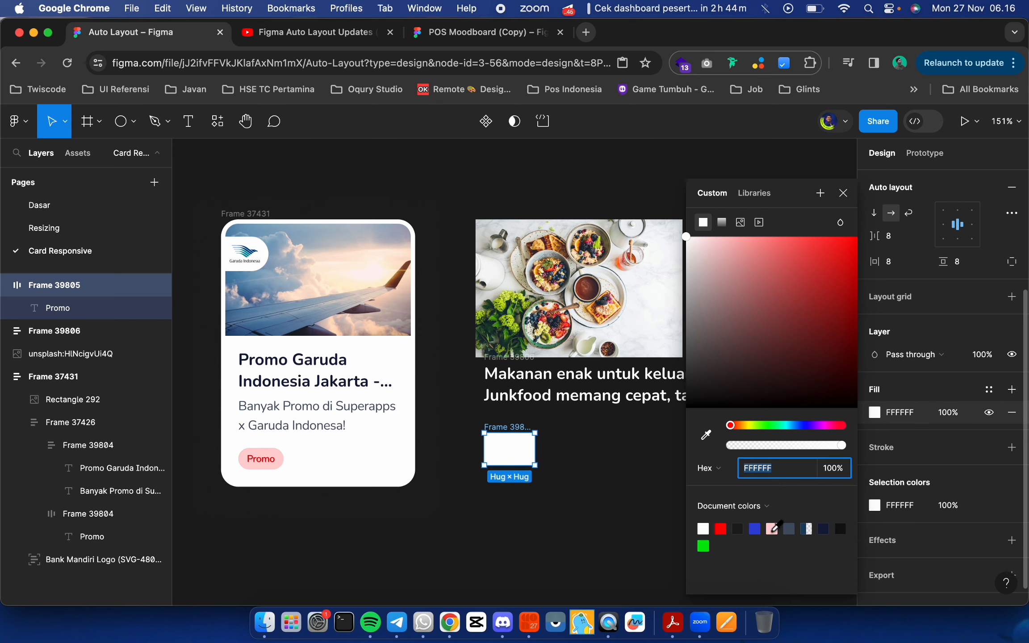
left_click(773, 528)
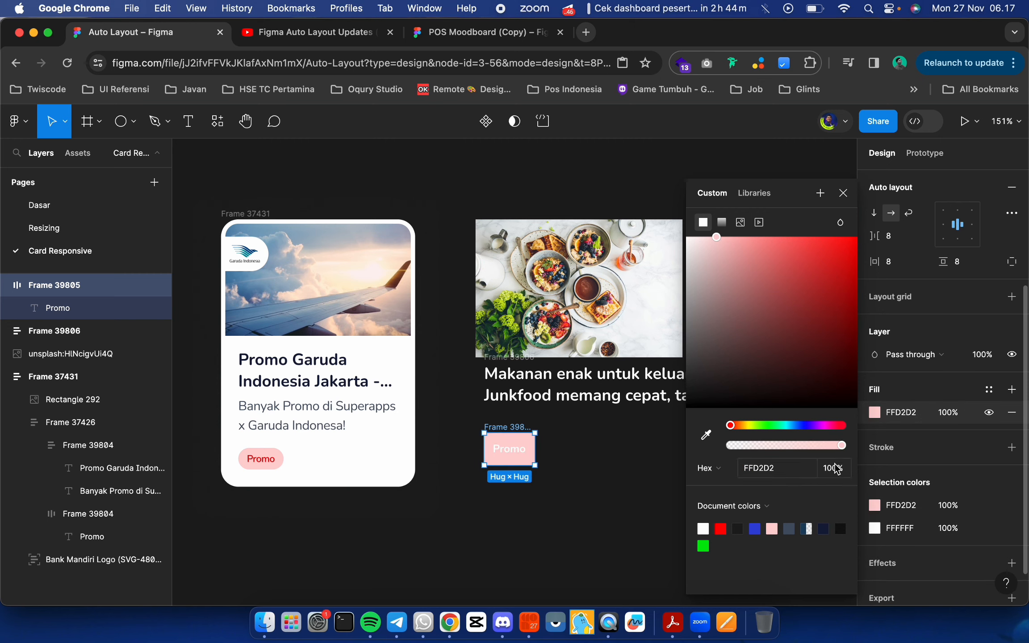
Change the new Promo text's fill to a darker red, D20000
left_click(519, 459)
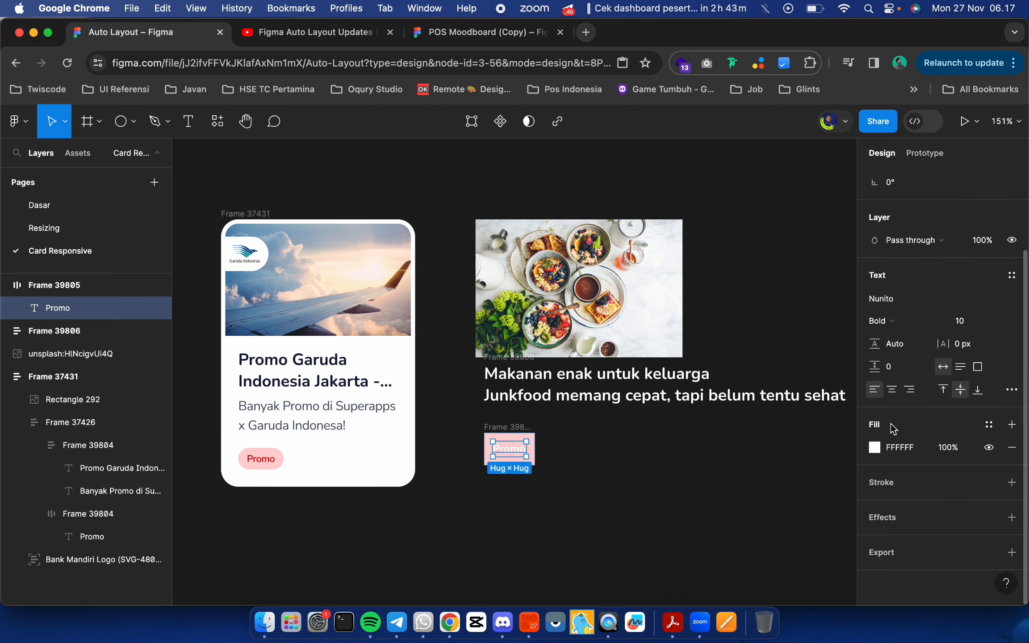
left_click(874, 447)
left_click(720, 528)
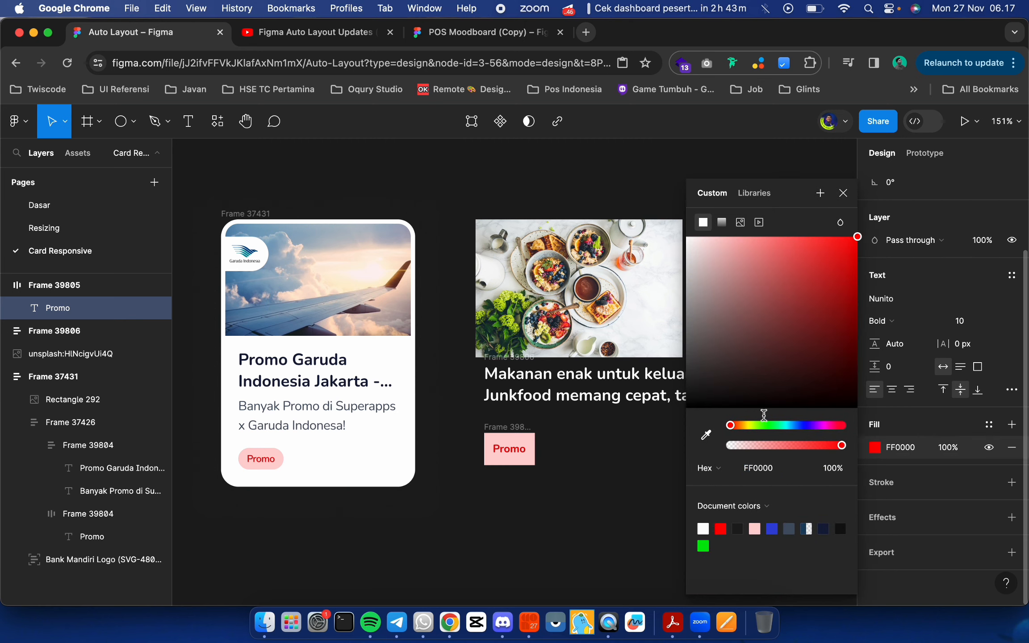
left_click_drag(826, 266, 864, 271)
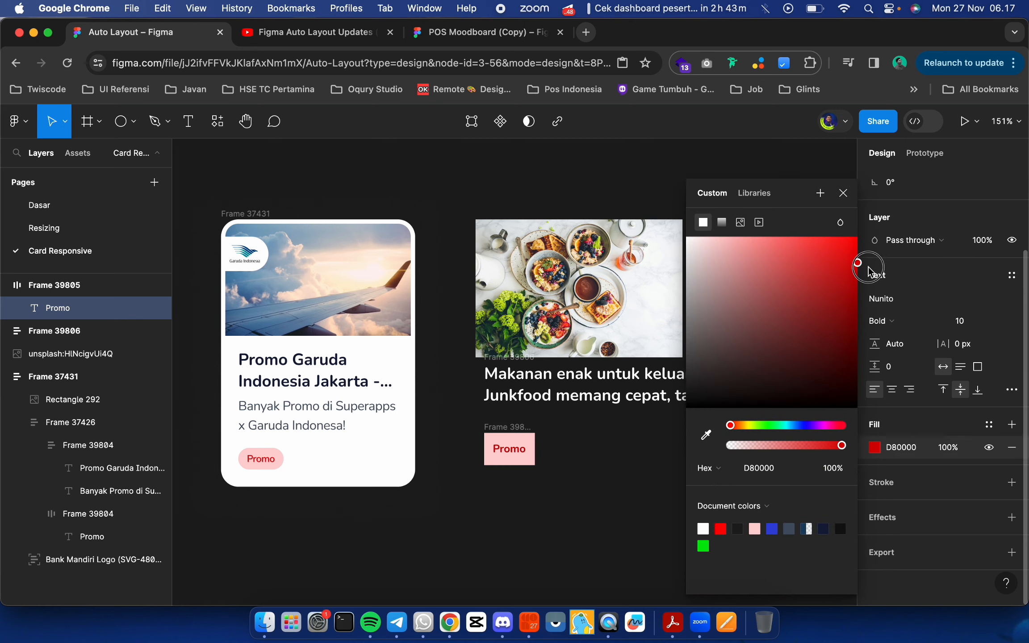
left_click(843, 193)
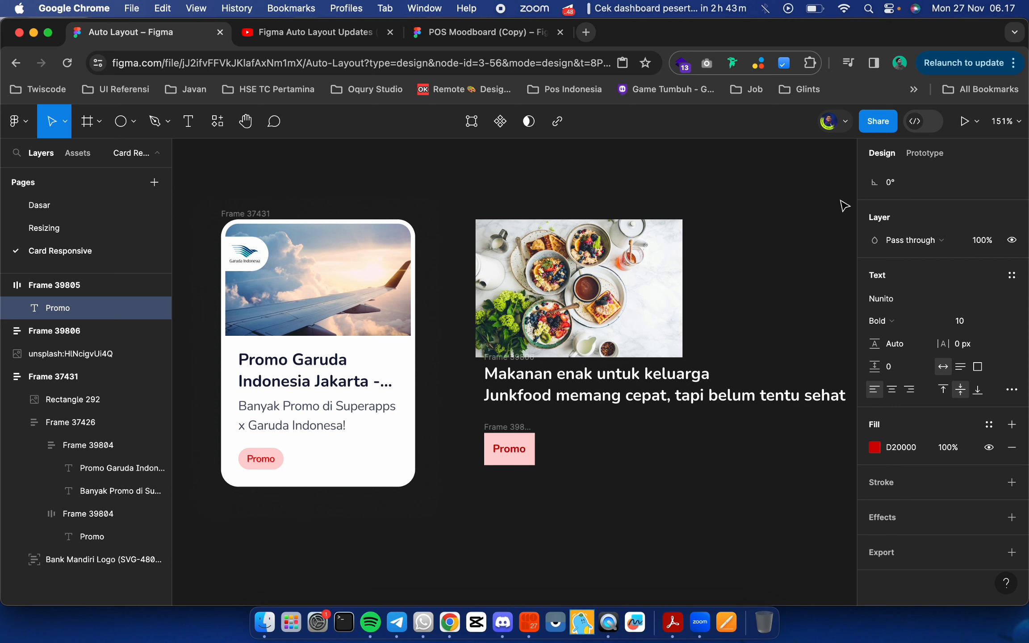
Set the vertical padding of the new Promo badge to 4
left_click(506, 426)
scroll(931, 379, "up", 2)
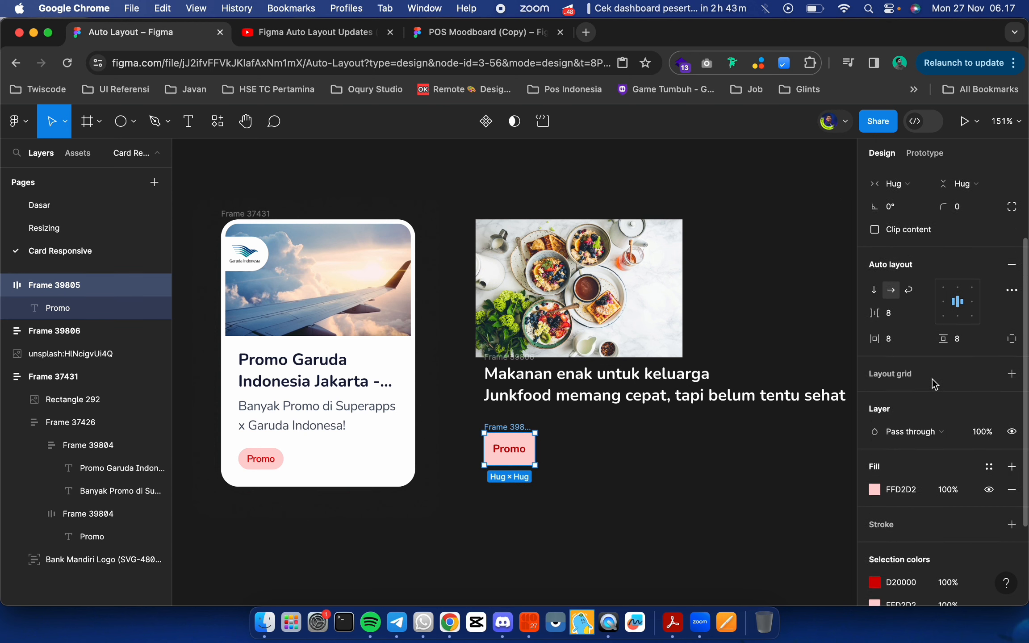
left_click(971, 355)
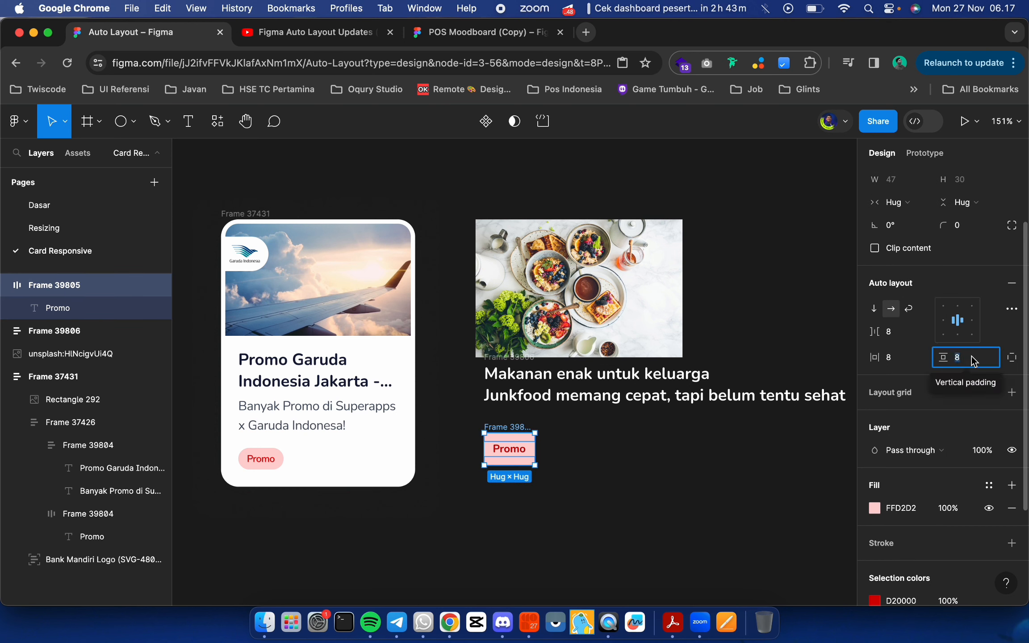
type("4")
key("Return")
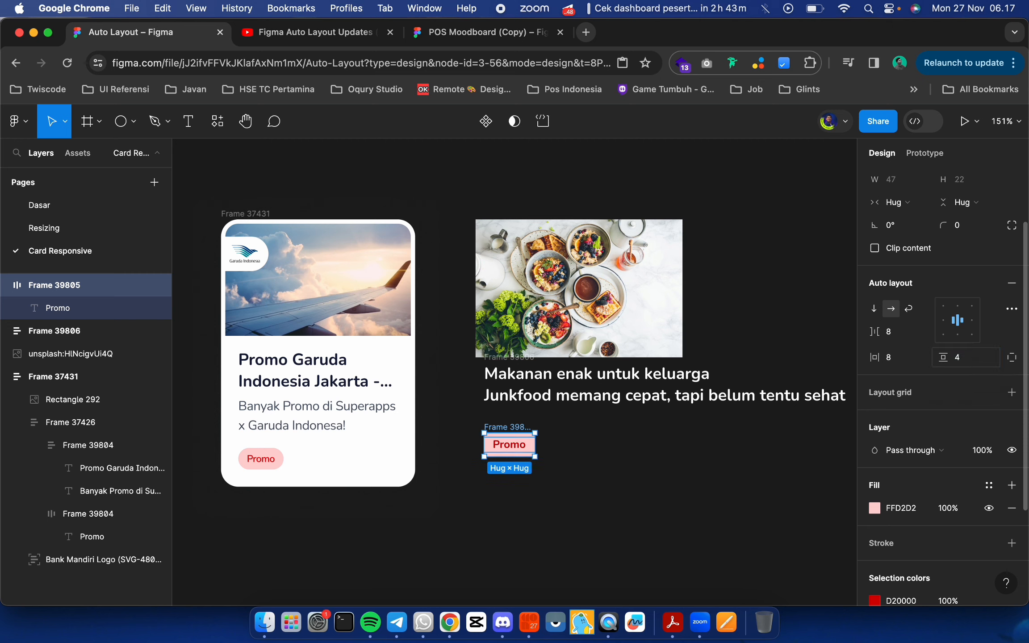
Round the new Promo badge's corners, starting with a radius of 10, and adjust the radius for a pill shape like the Garuda card's badge
left_click(969, 228)
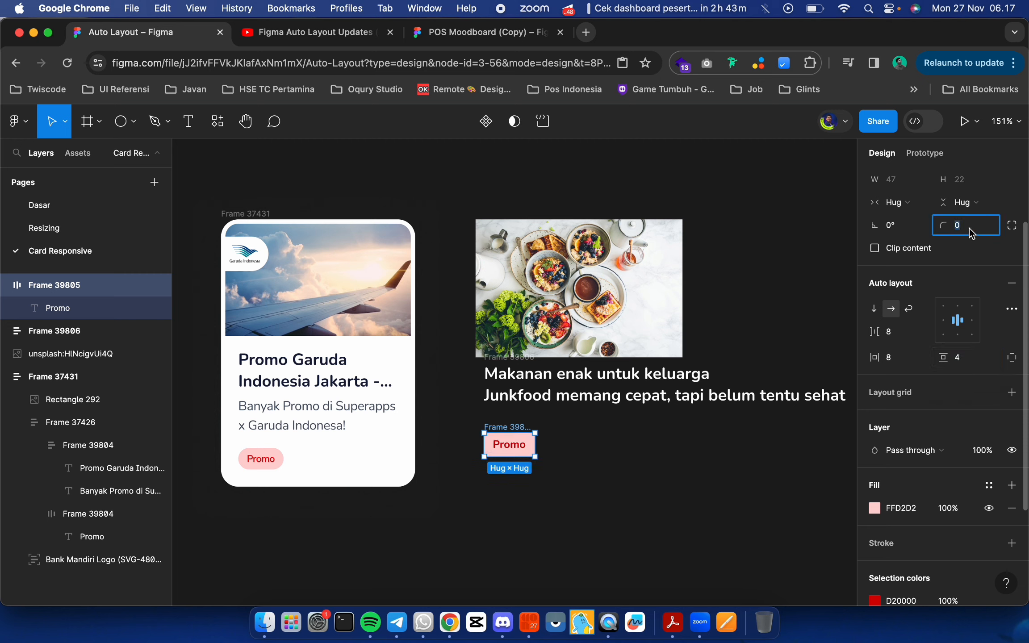
type("10")
key("Return")
scroll(245, 459, "up", 2)
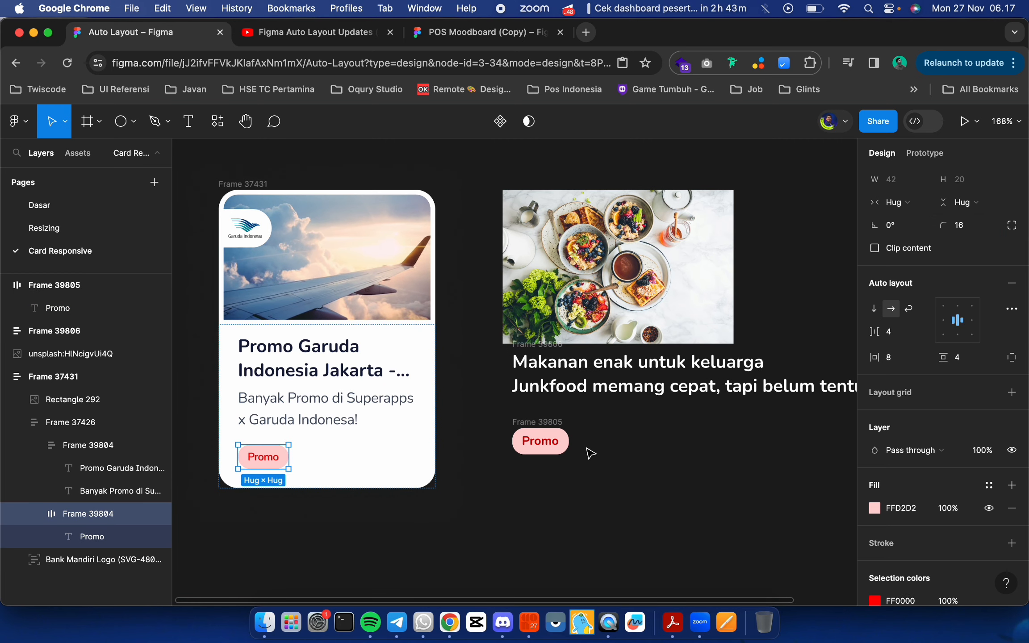
scroll(531, 425, "right", 3)
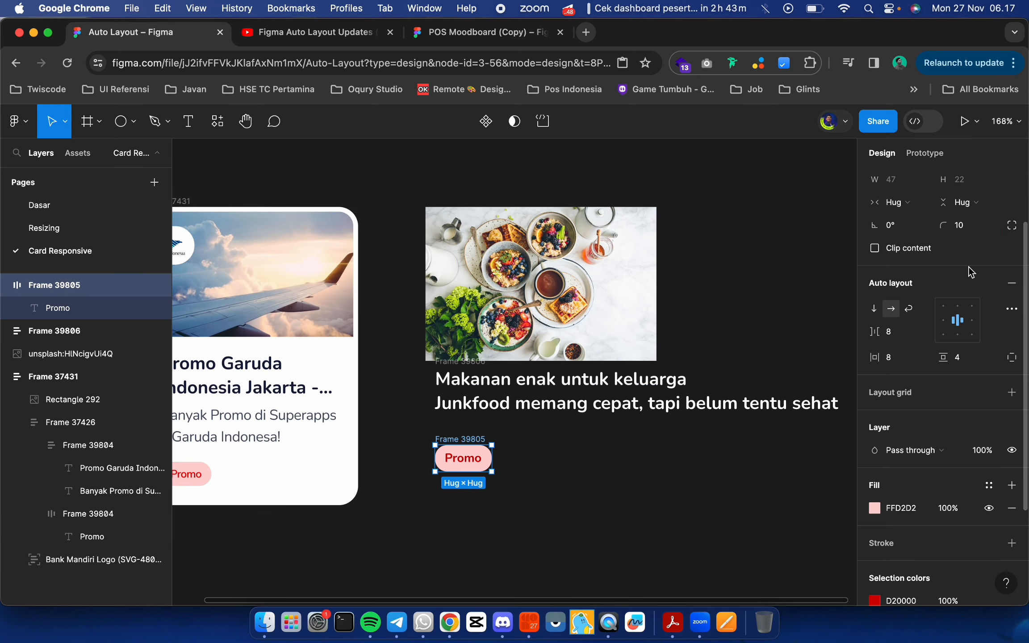
left_click(989, 232)
type("0")
key("Return")
left_click(664, 456)
Wrap the food image, the text group and the Promo badge together in one vertical auto layout frame
scroll(668, 460, "down", 3)
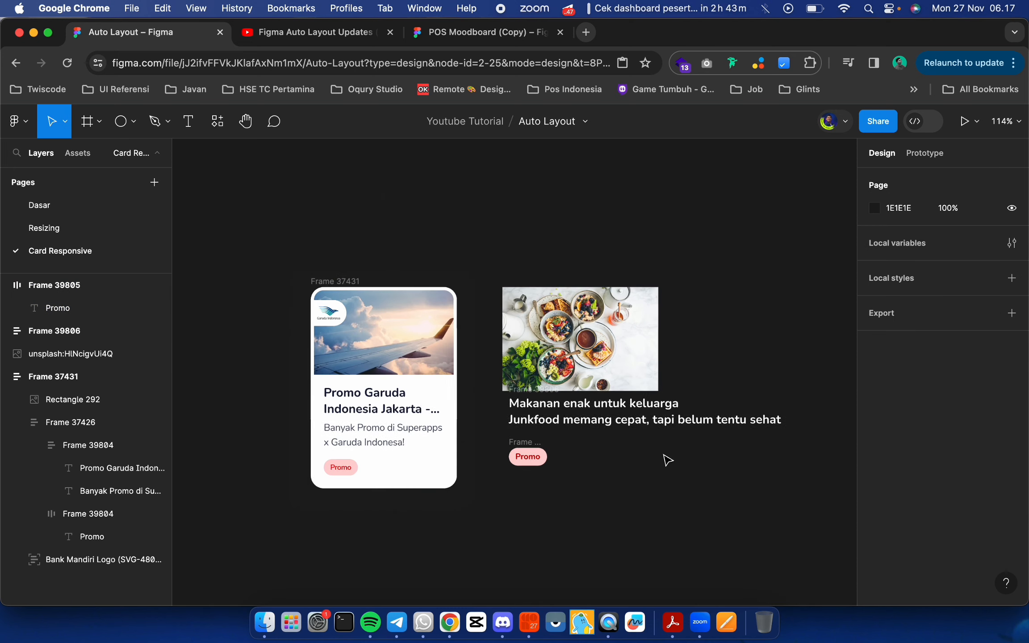
scroll(668, 460, "up", 3)
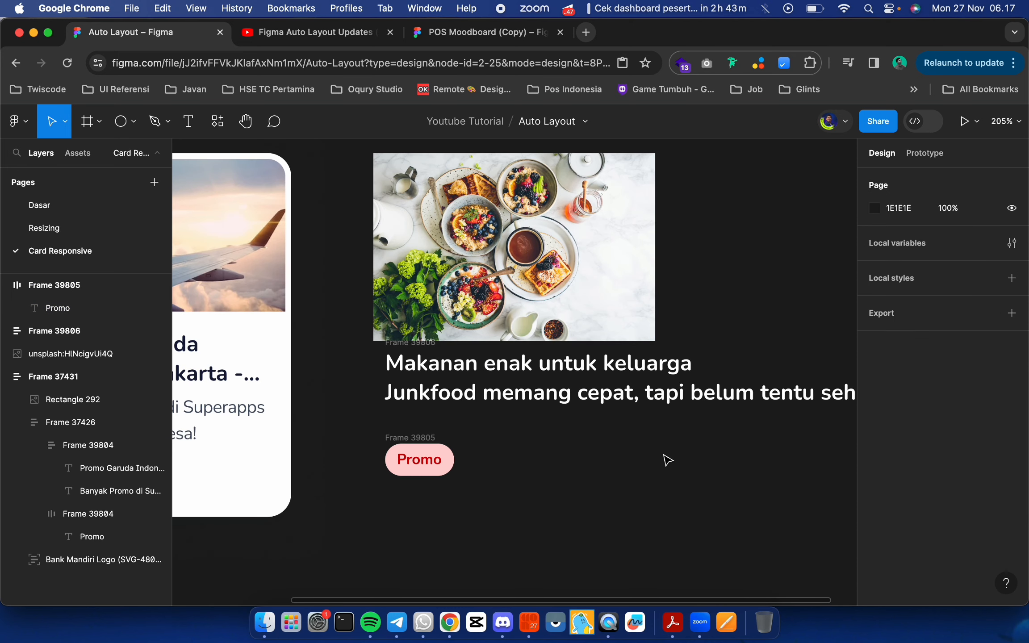
scroll(667, 460, "down", 3)
scroll(517, 241, "down", 2)
scroll(517, 241, "right", 2)
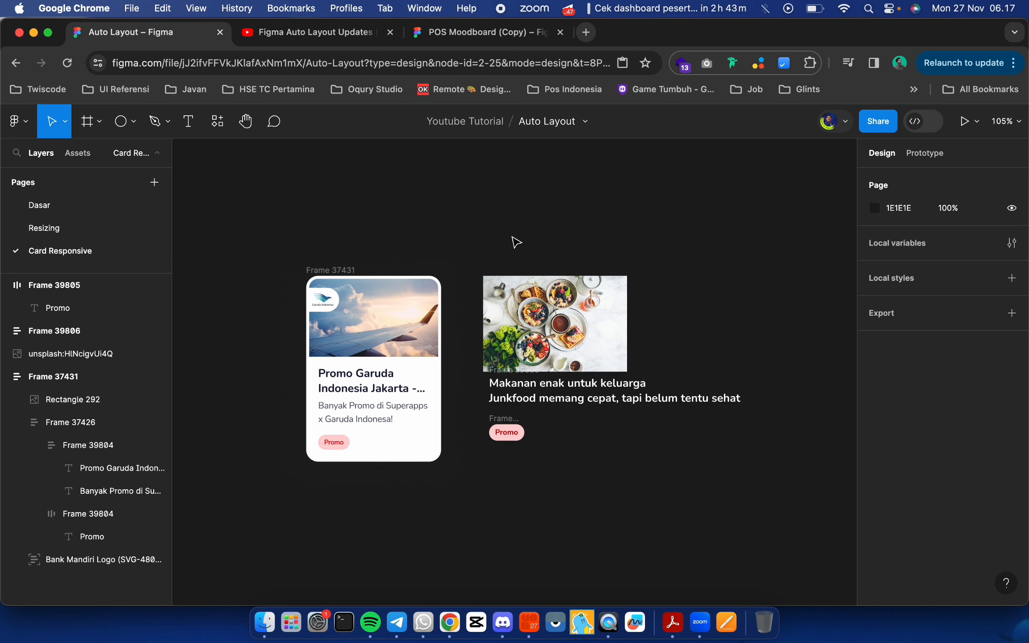
left_click_drag(463, 253, 693, 482)
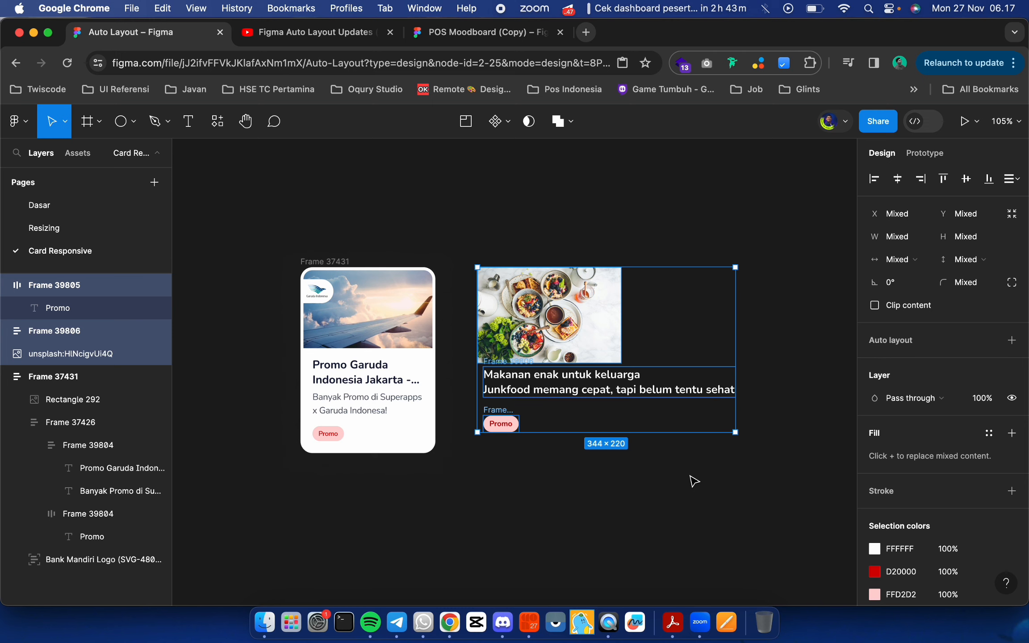
key("shift+a")
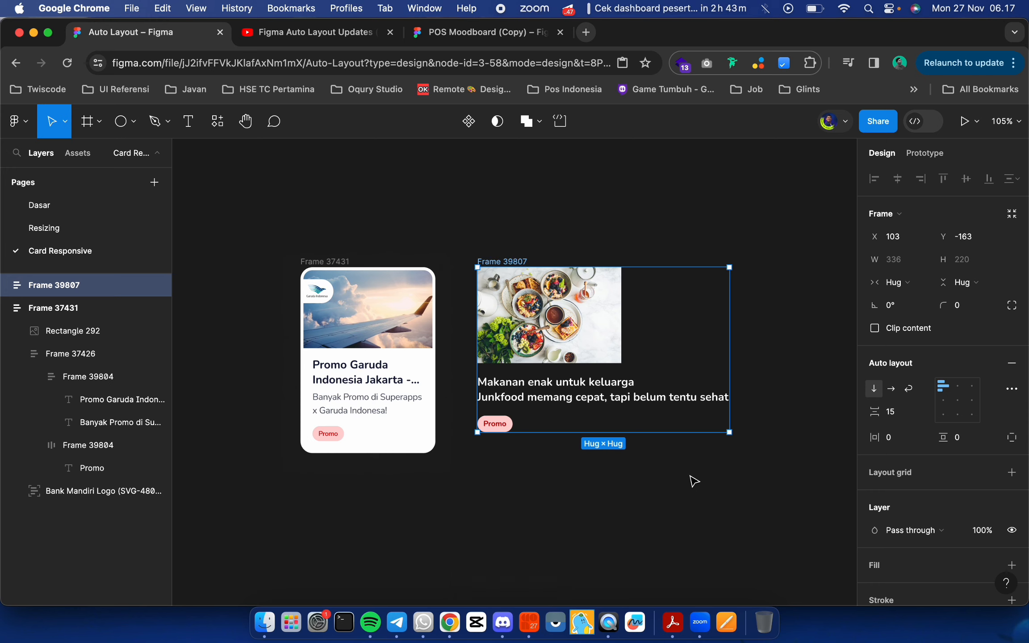
Move the food title and description out of their nested frame into the card frame, and delete the emptied frame
left_click(546, 393)
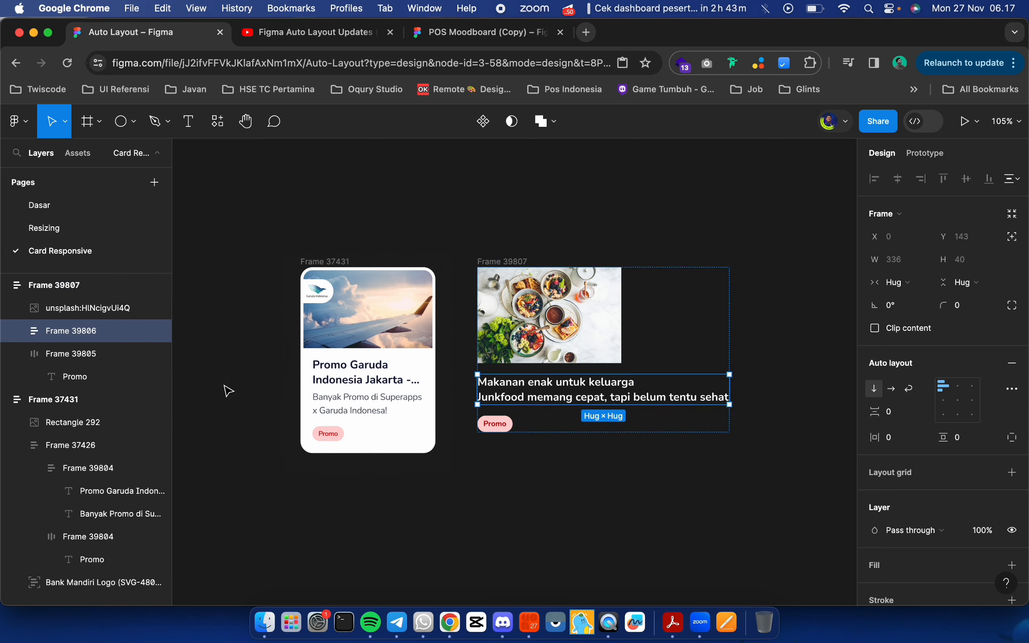
right_click(51, 337)
left_click(18, 336)
left_click(18, 330)
left_click(95, 355)
left_click(89, 377, "shift")
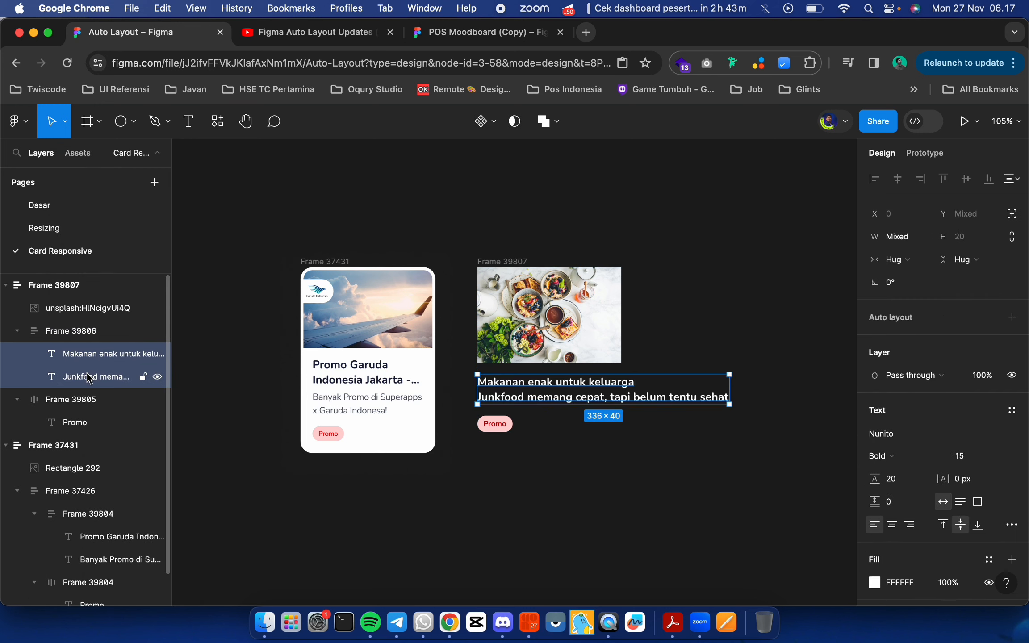
left_click_drag(68, 357, 43, 321)
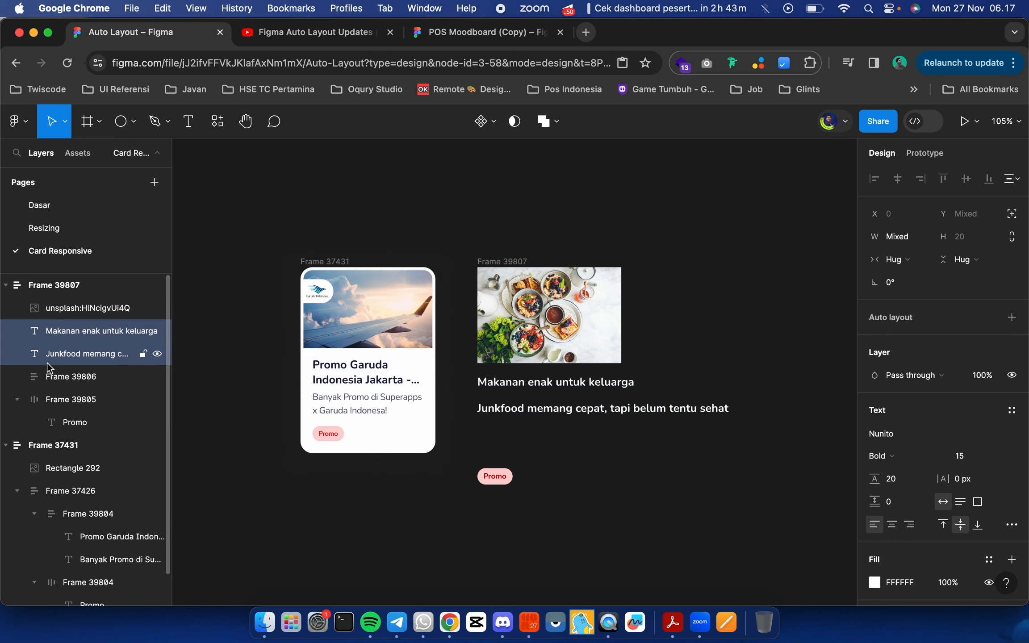
left_click(47, 376)
key("Delete")
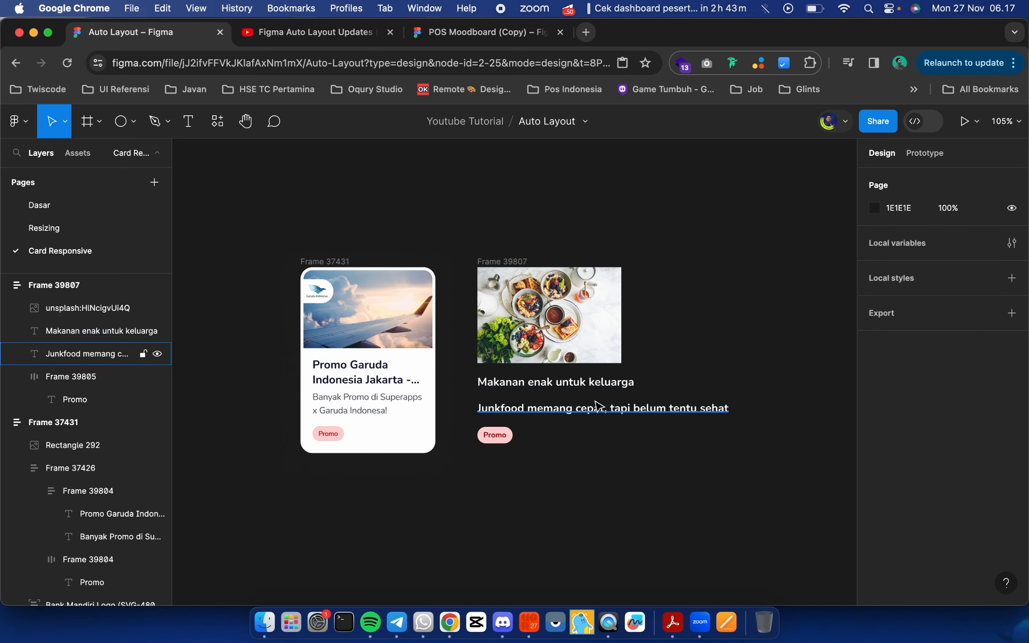
Wrap the food title and description in a new vertical auto layout frame inside the card
left_click(75, 330)
left_click(75, 353, "shift")
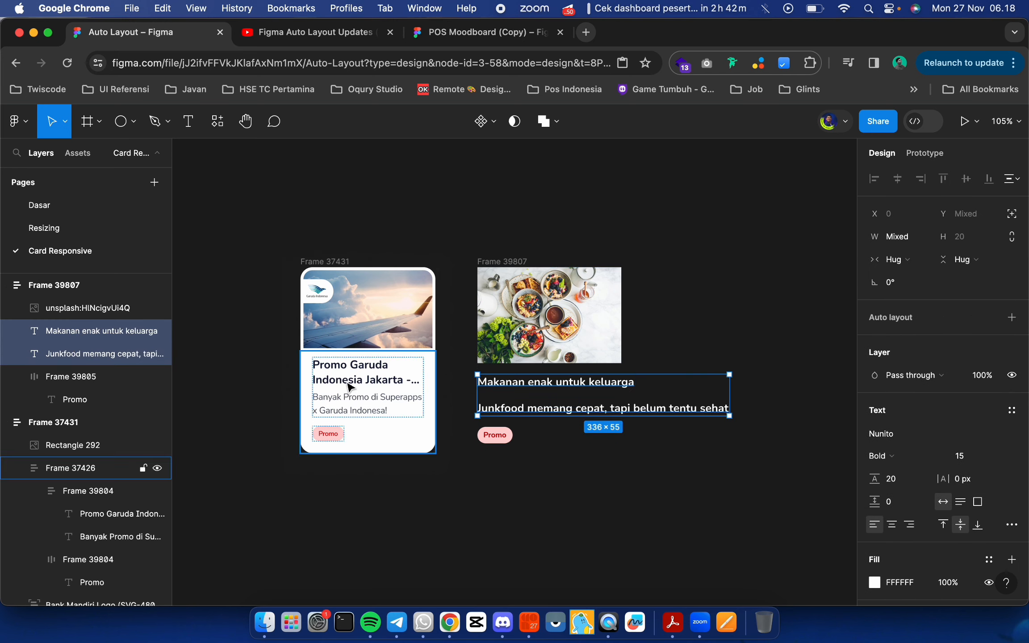
key("shift+a")
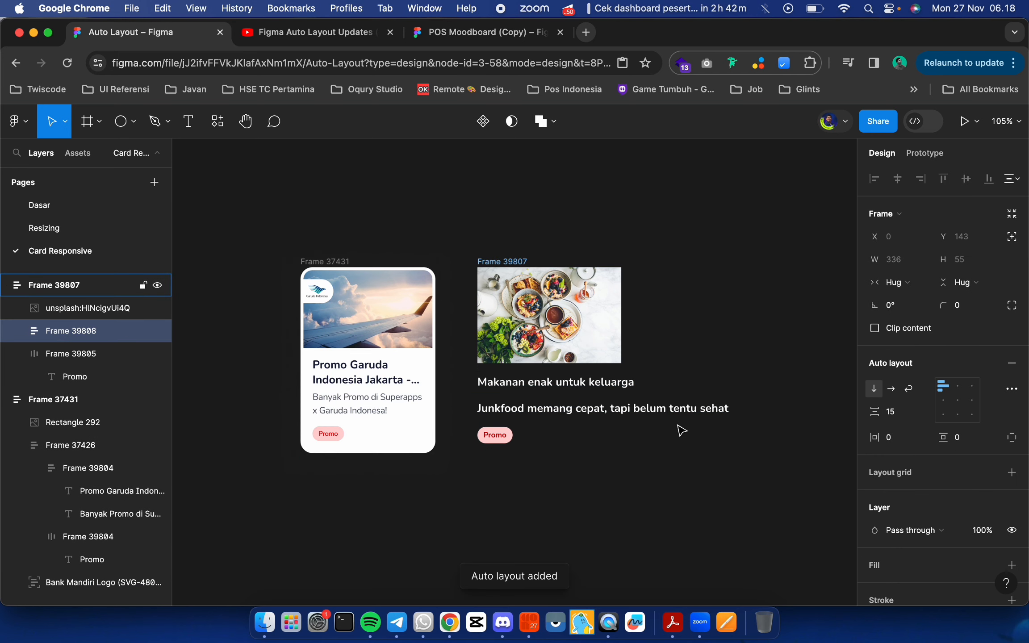
left_click(769, 333)
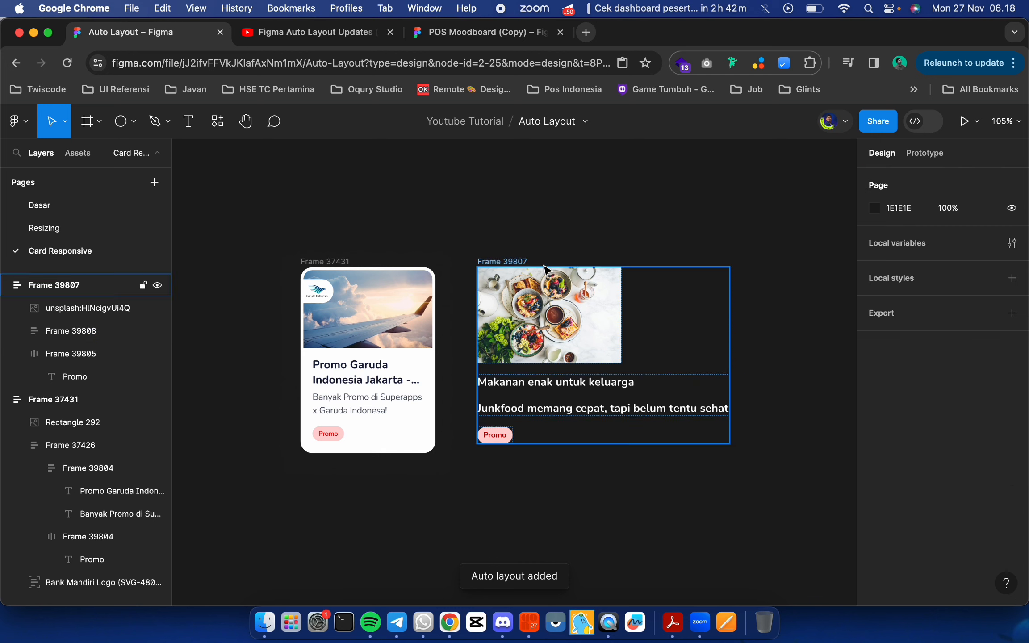
Set the food card frame's width to a fixed 180
left_click(478, 261)
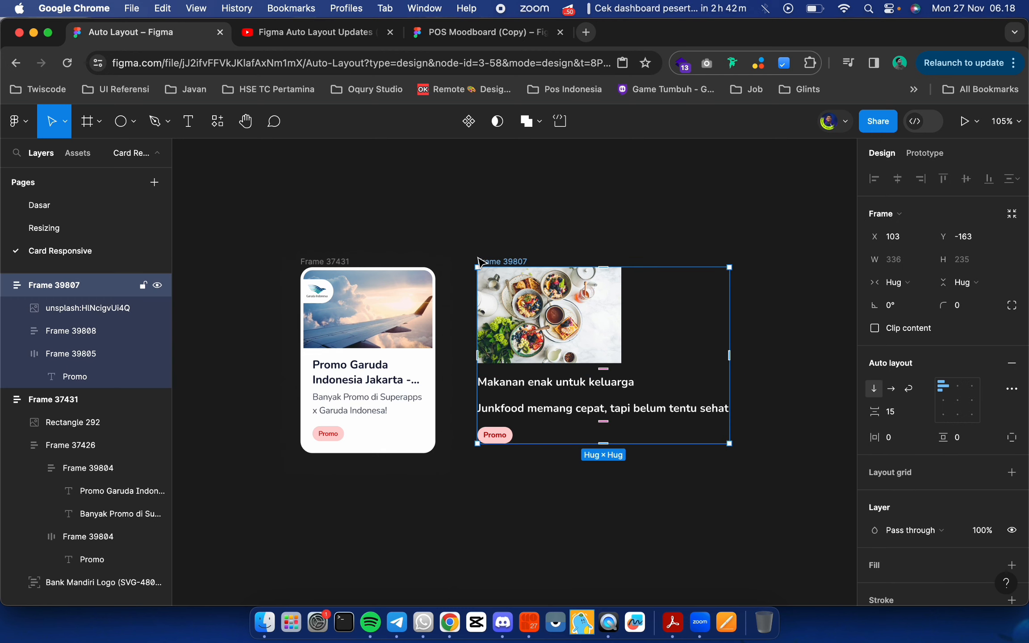
left_click(514, 240)
left_click(504, 263)
left_click(328, 261)
left_click(482, 261)
left_click(909, 264)
type("180")
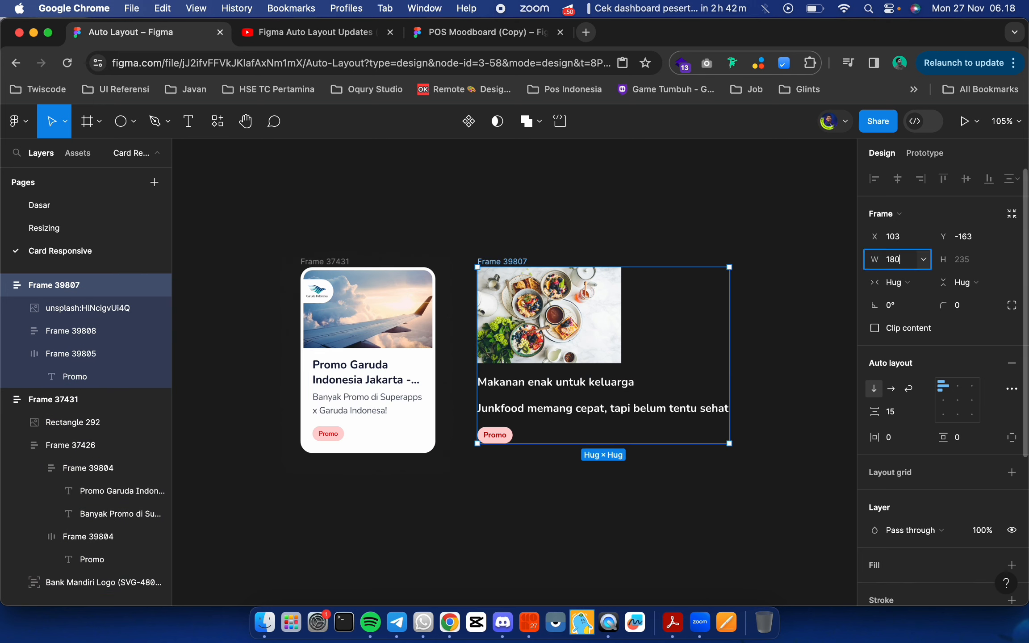
key("Return")
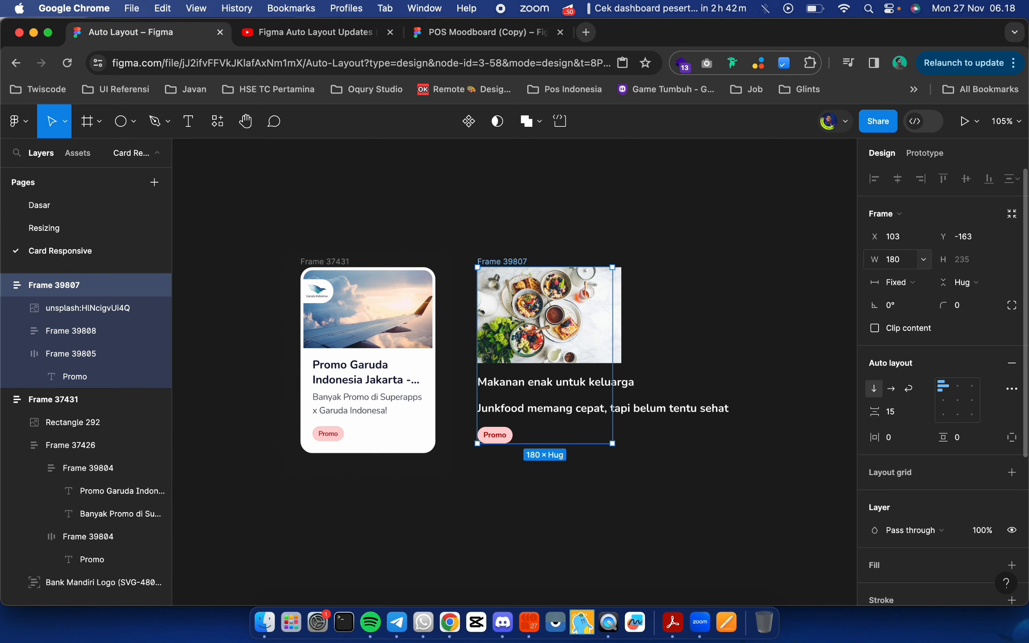
Set the food image's horizontal resizing to Fill so it spans the card's width
left_click(549, 318)
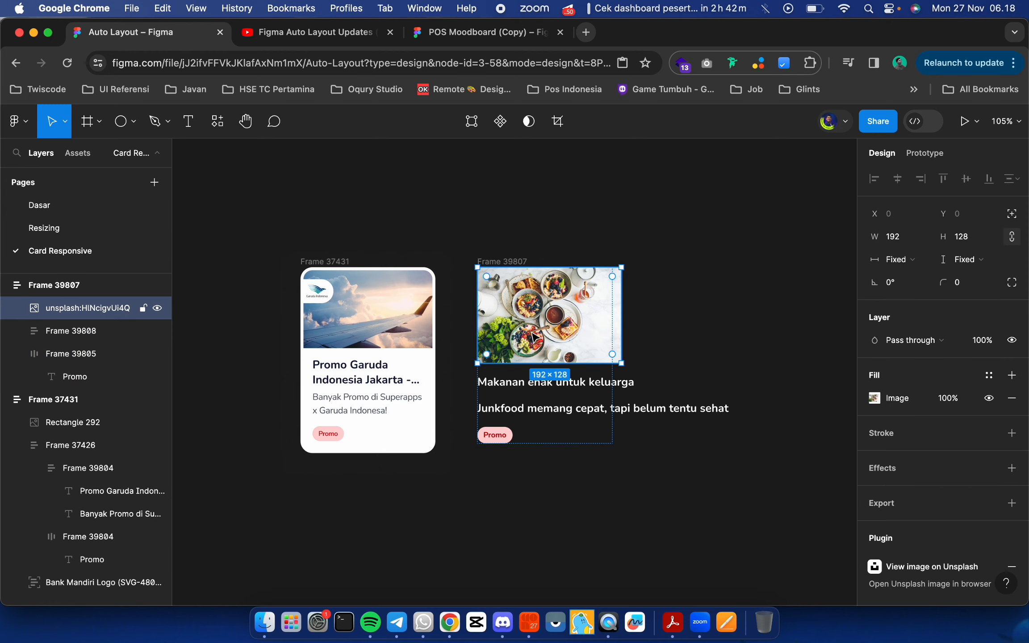
scroll(532, 334, "up", 5)
scroll(532, 333, "down", 3)
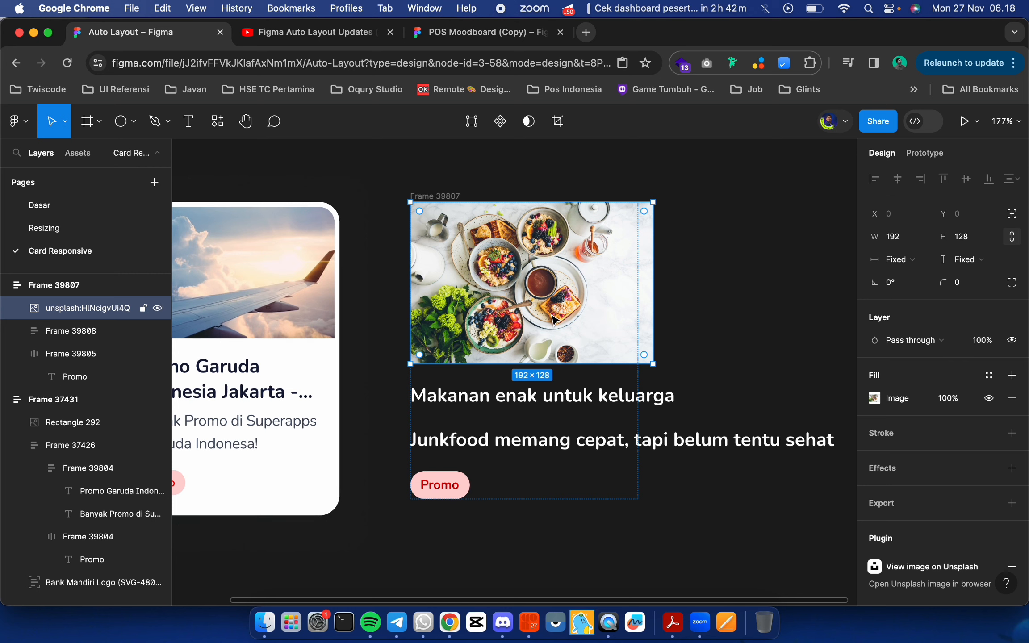
left_click(898, 260)
left_click(901, 270)
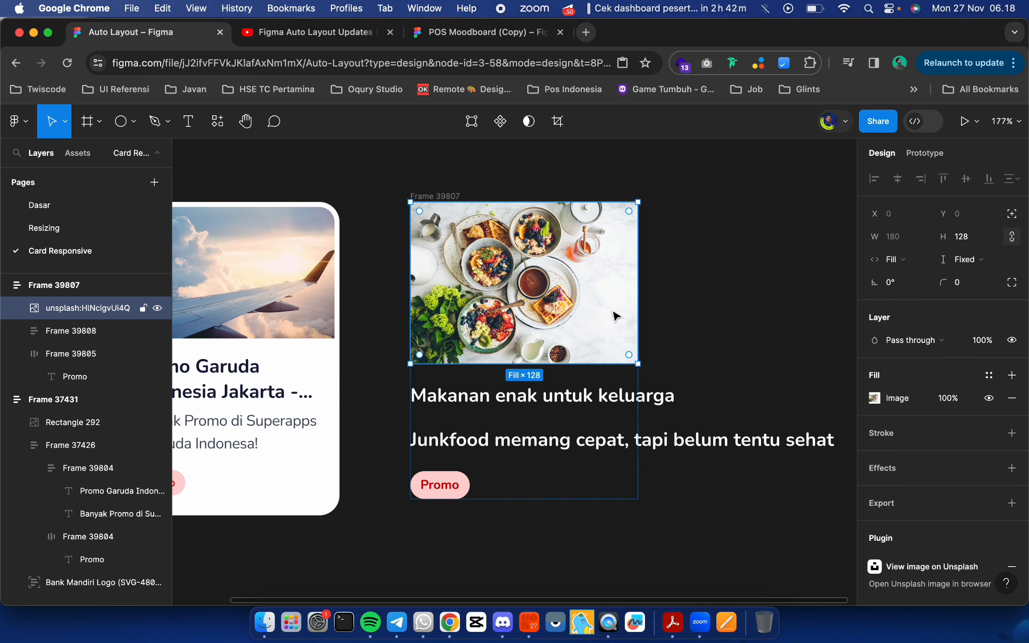
Set the horizontal resizing of the frame holding the food title and description to Fill
scroll(739, 303, "down", 2)
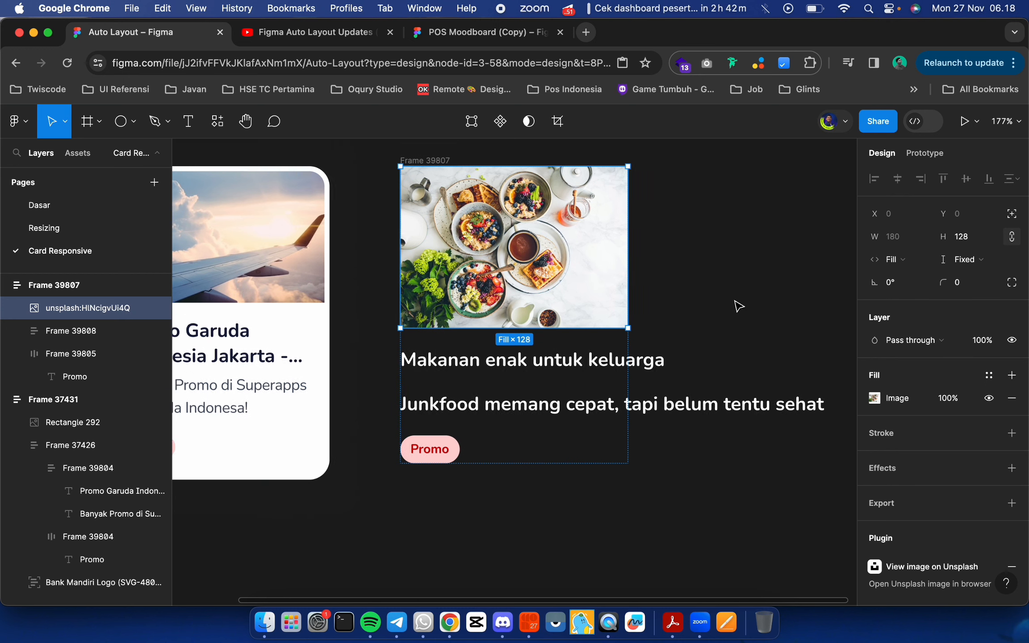
left_click(535, 379)
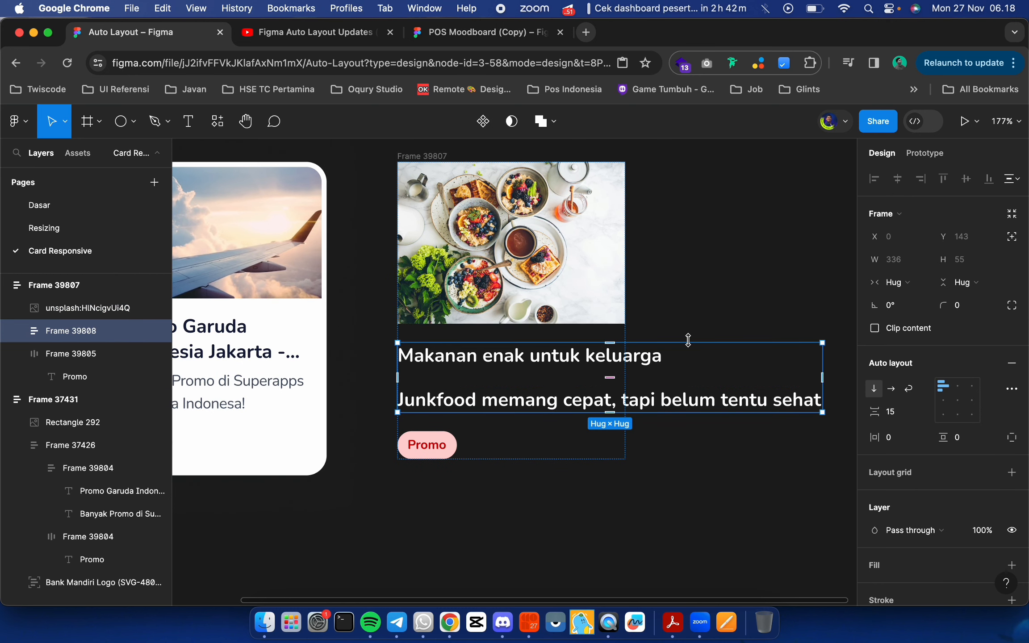
scroll(688, 342, "down", 3)
scroll(688, 341, "up", 2)
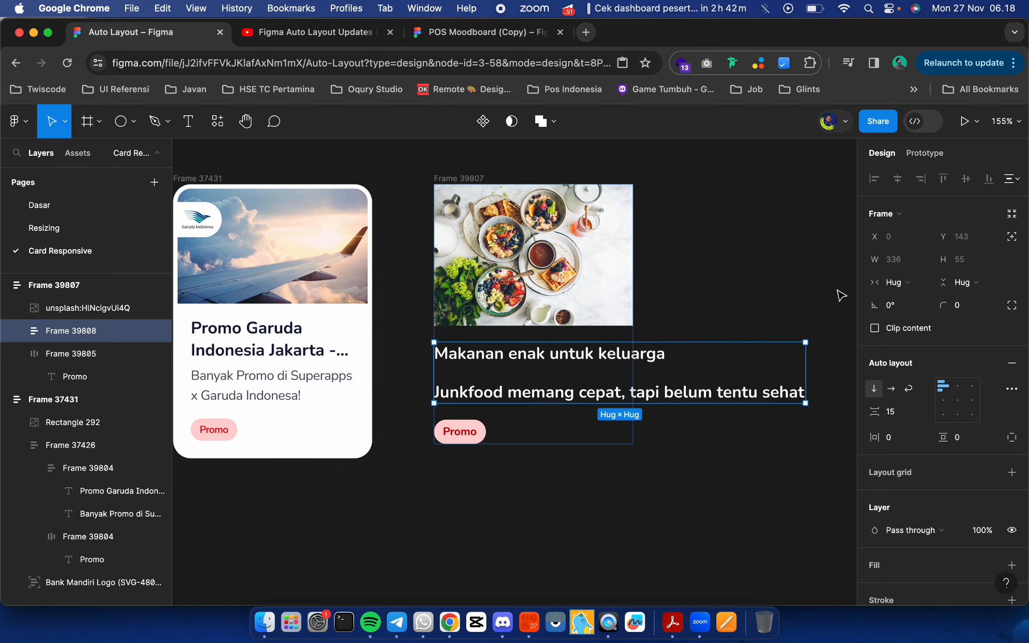
left_click(898, 282)
left_click(907, 300)
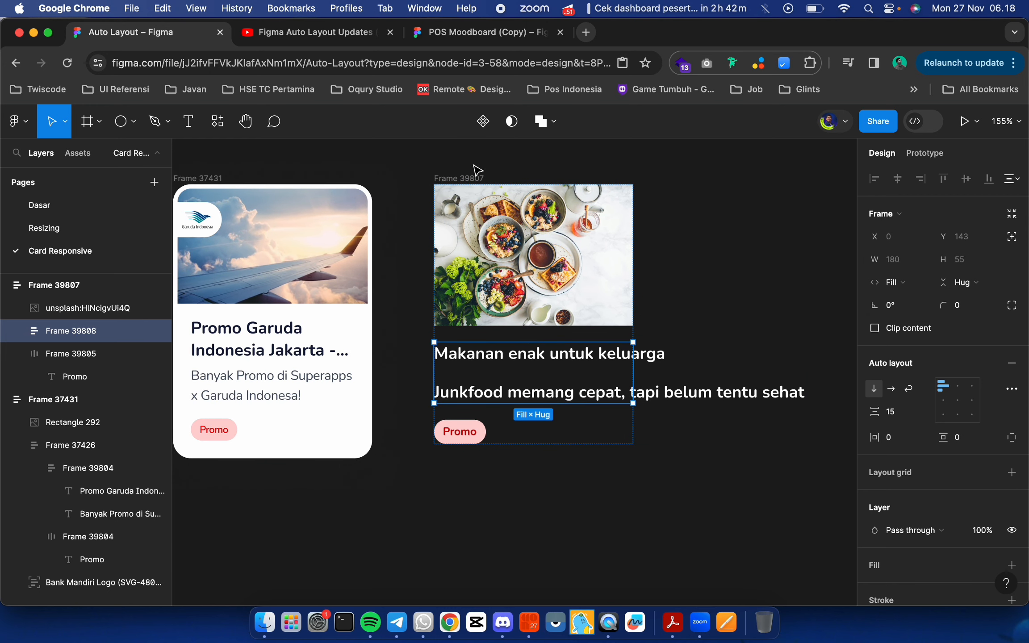
Rename the food card's outer frame to "Frame Parent"
left_click(460, 179)
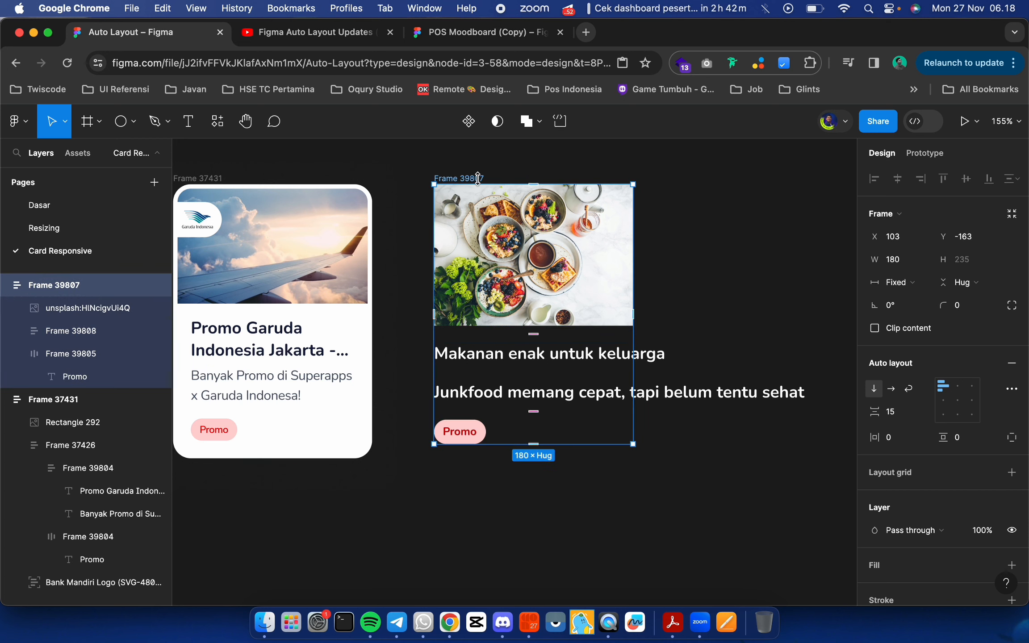
double_click(478, 178)
key("Right")
key("BackSpace")
key("BackSpace")
key("BackSpace")
key("BackSpace")
key("BackSpace")
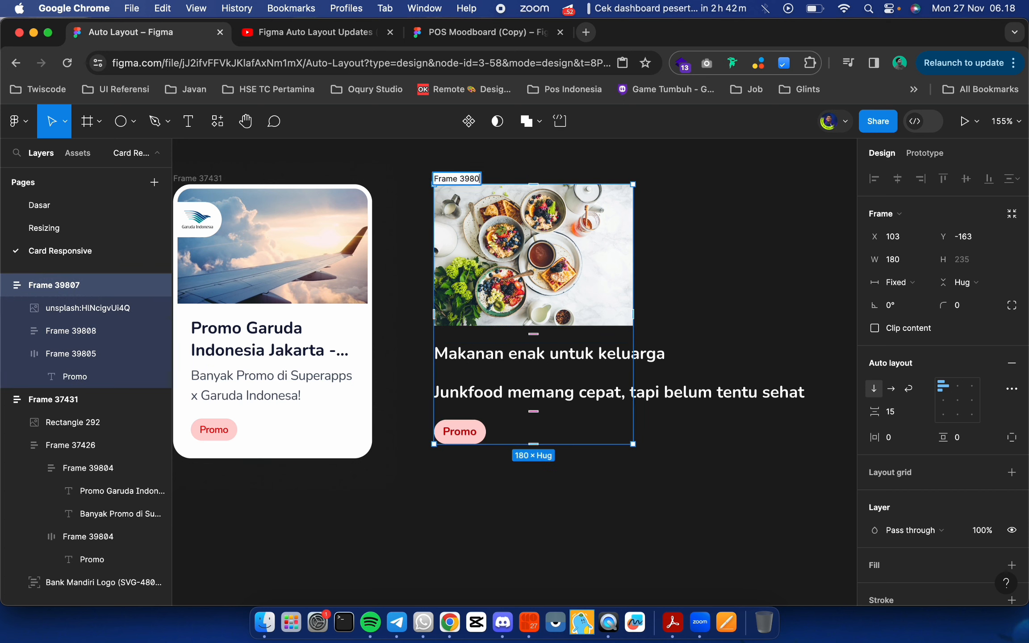
type("Parent")
key("Return")
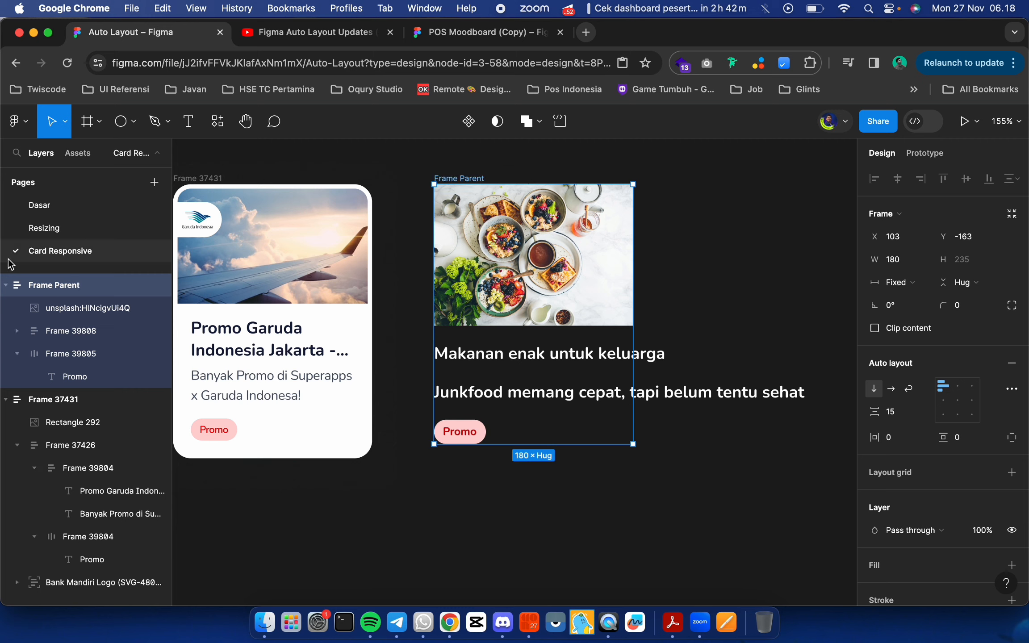
Rename the food card's text frame to "Anak Text" and its promo badge frame to "Anak Promo"
double_click(81, 325)
type("Anak Text")
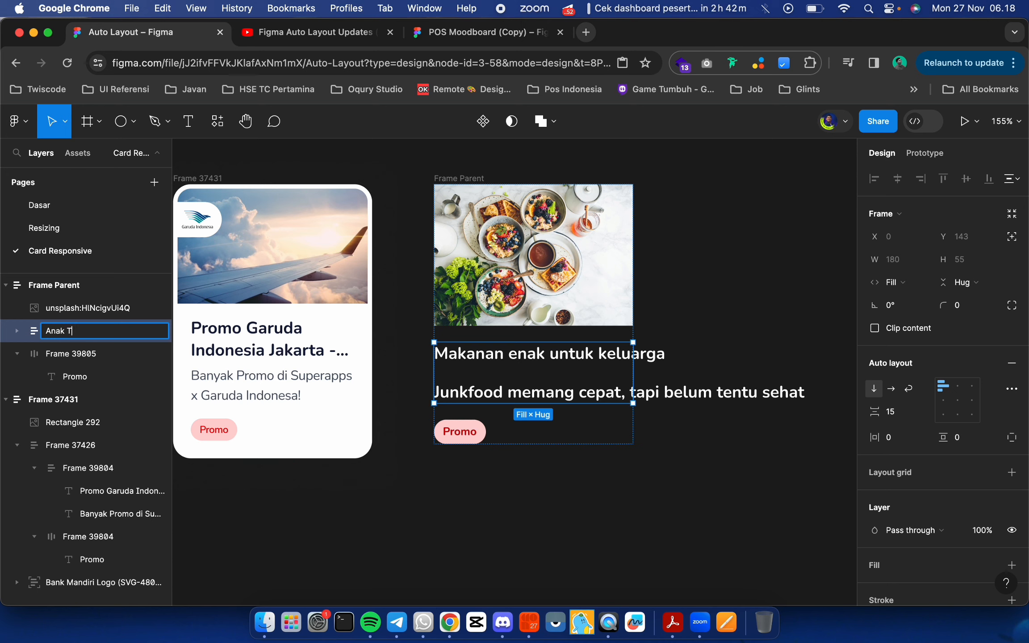
double_click(54, 356)
type("Anak ")
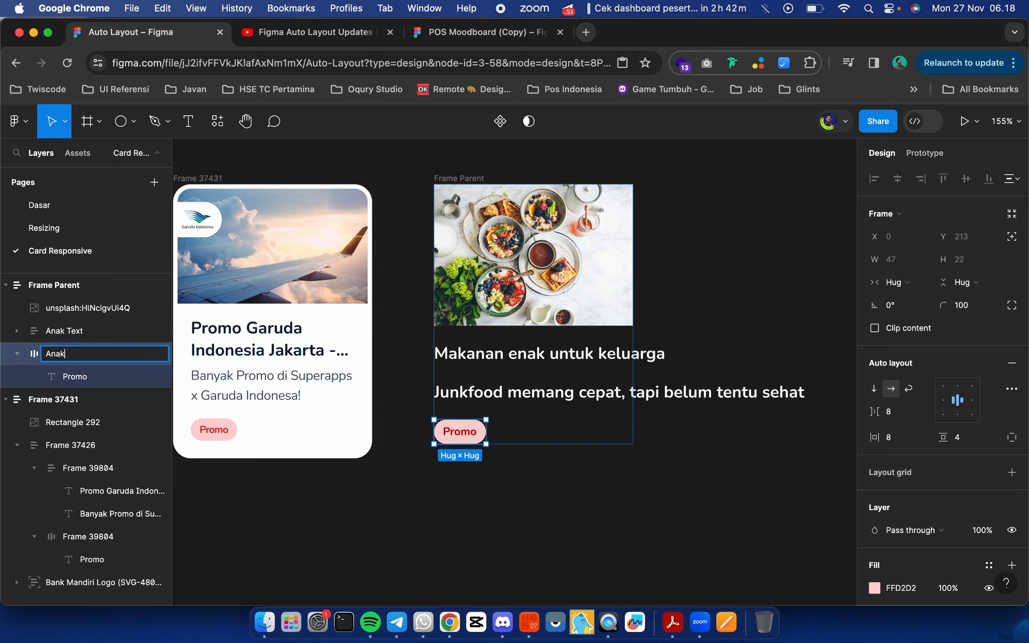
type("Promo")
left_click(65, 330)
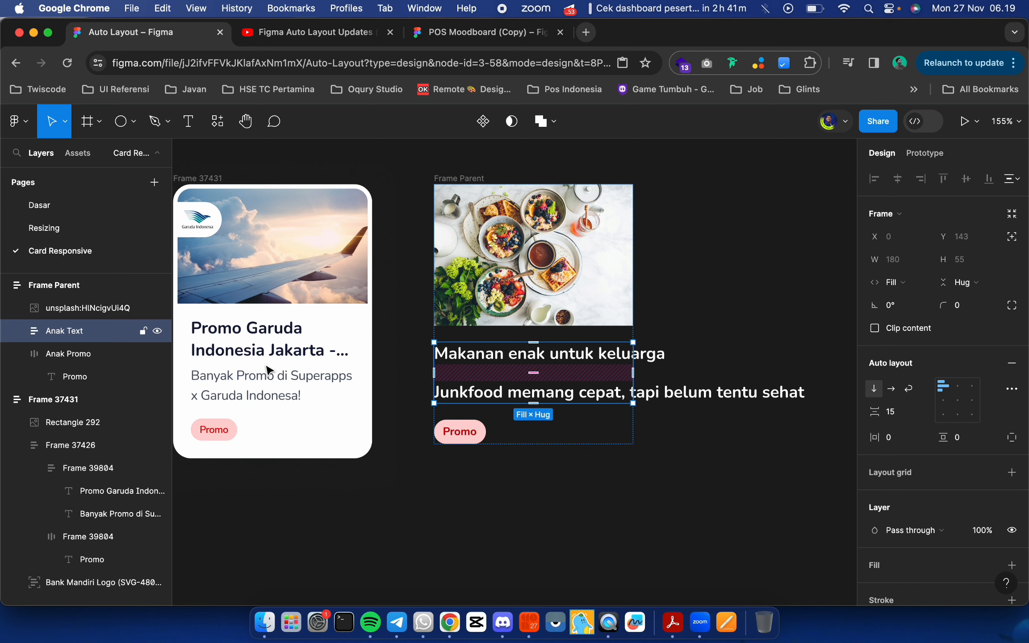
Set the horizontal resizing of both the food title and description texts inside Anak Text to Fill
left_click(17, 353)
left_click(17, 332)
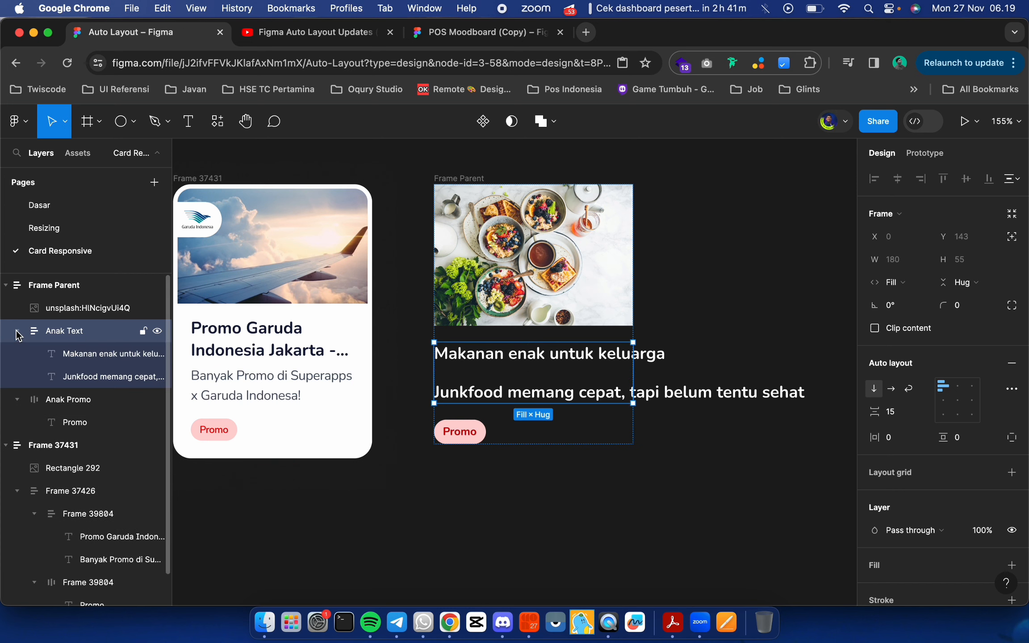
left_click(70, 354)
left_click(71, 368)
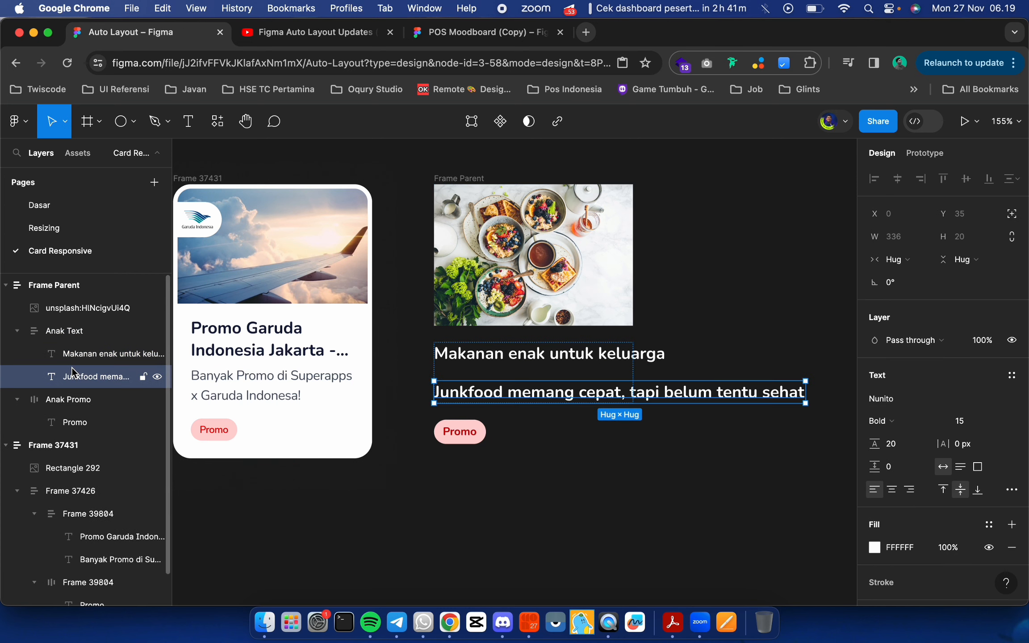
left_click(112, 358)
left_click(111, 376, "shift")
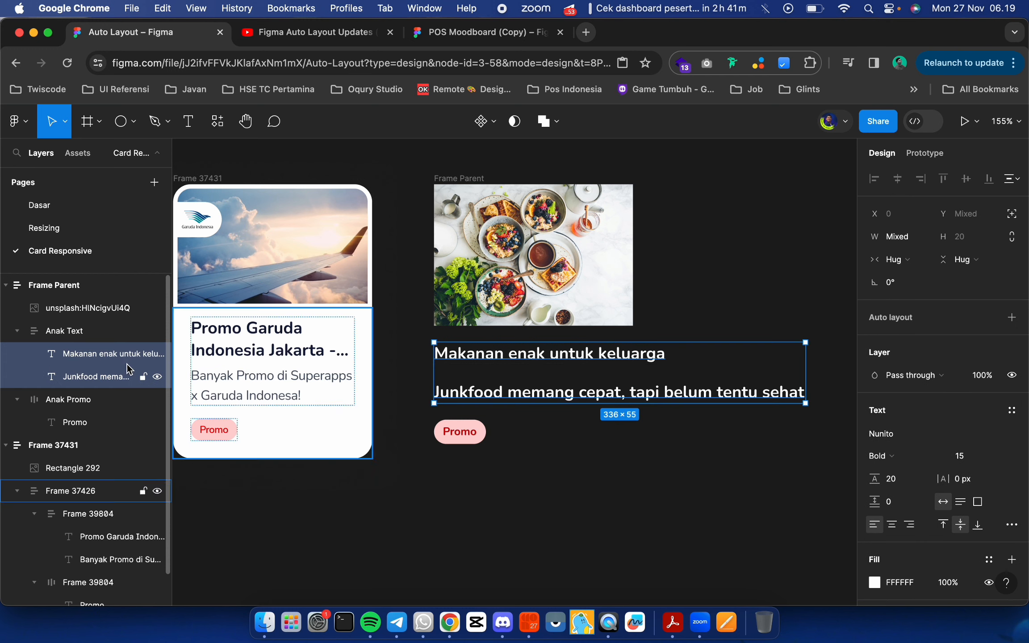
left_click(915, 260)
left_click(917, 276)
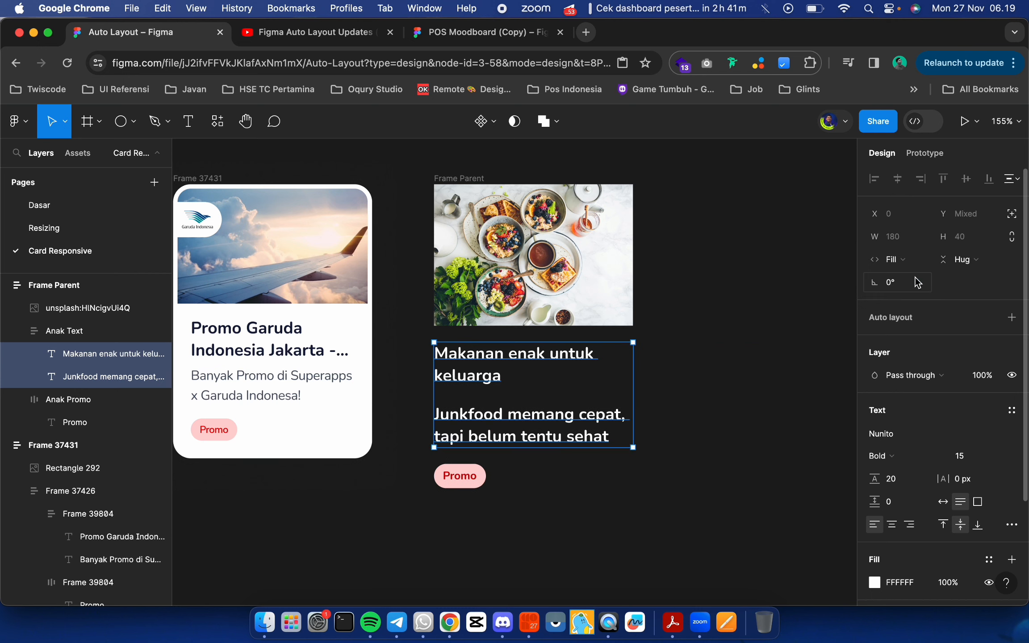
Add a white FFFFFF fill to the Frame Parent card
left_click(53, 330)
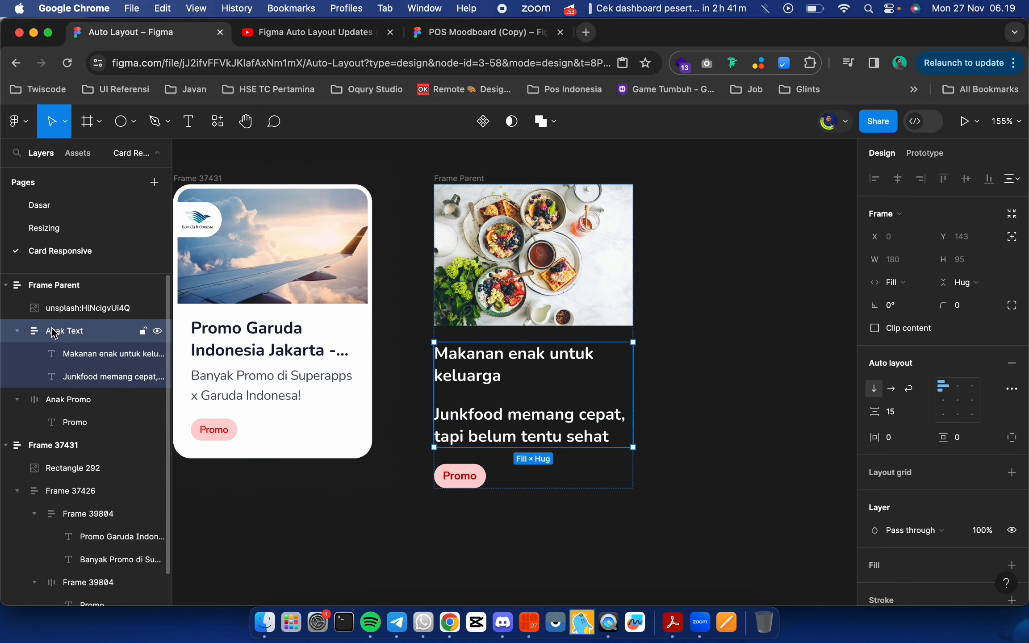
left_click(17, 330)
left_click(47, 288)
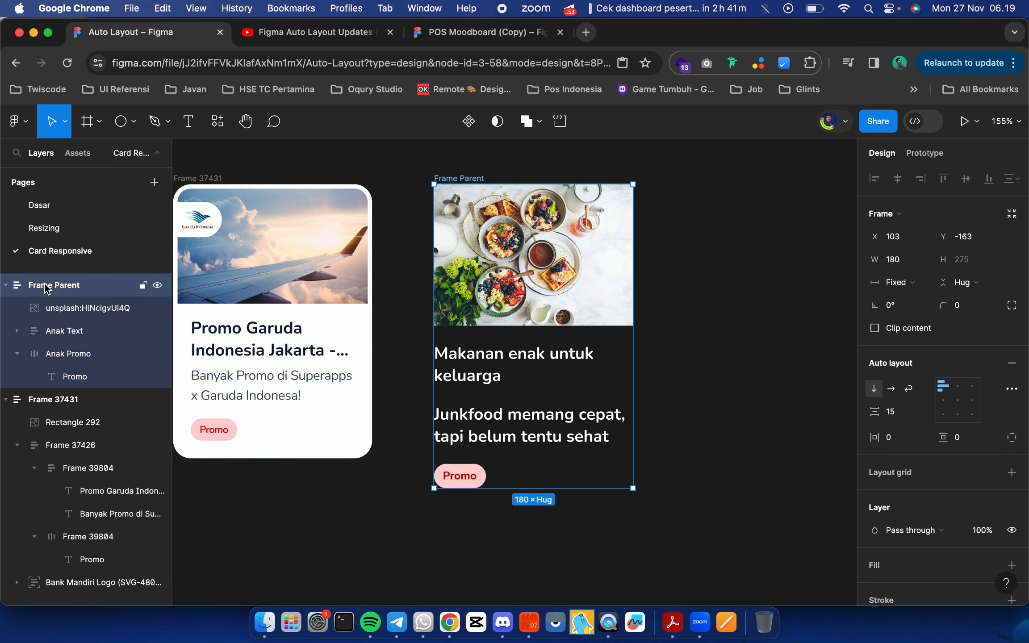
left_click(520, 366)
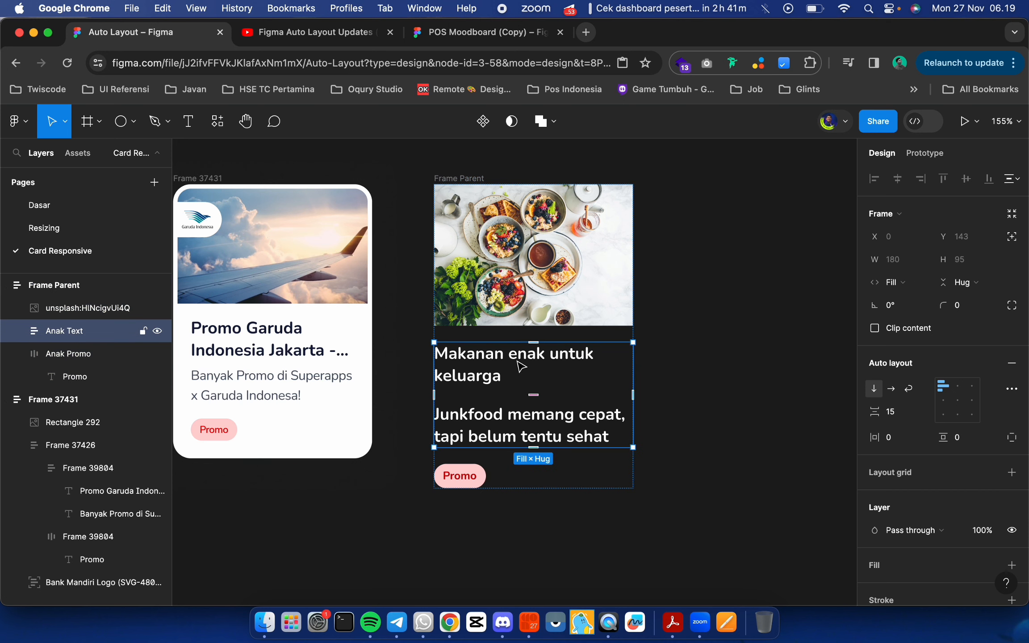
scroll(520, 366, "down", 3)
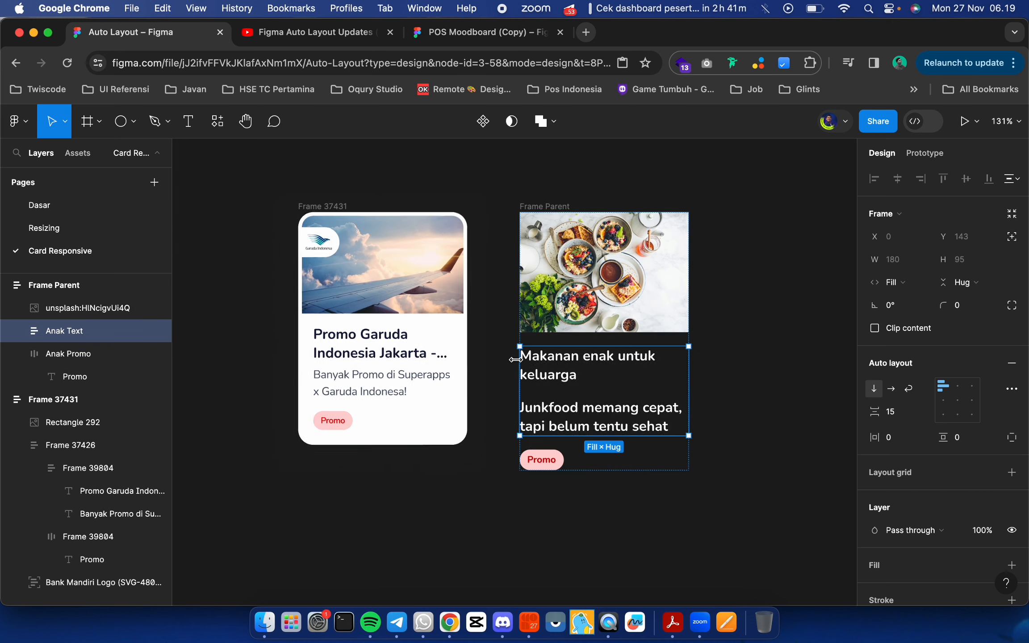
left_click(533, 206)
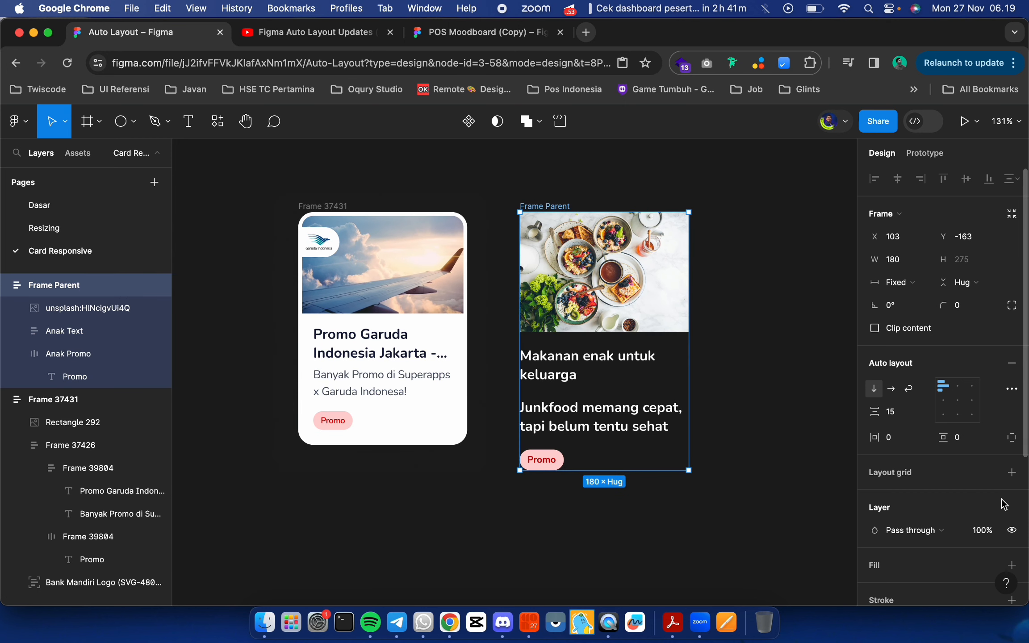
scroll(990, 488, "down", 5)
left_click(915, 344)
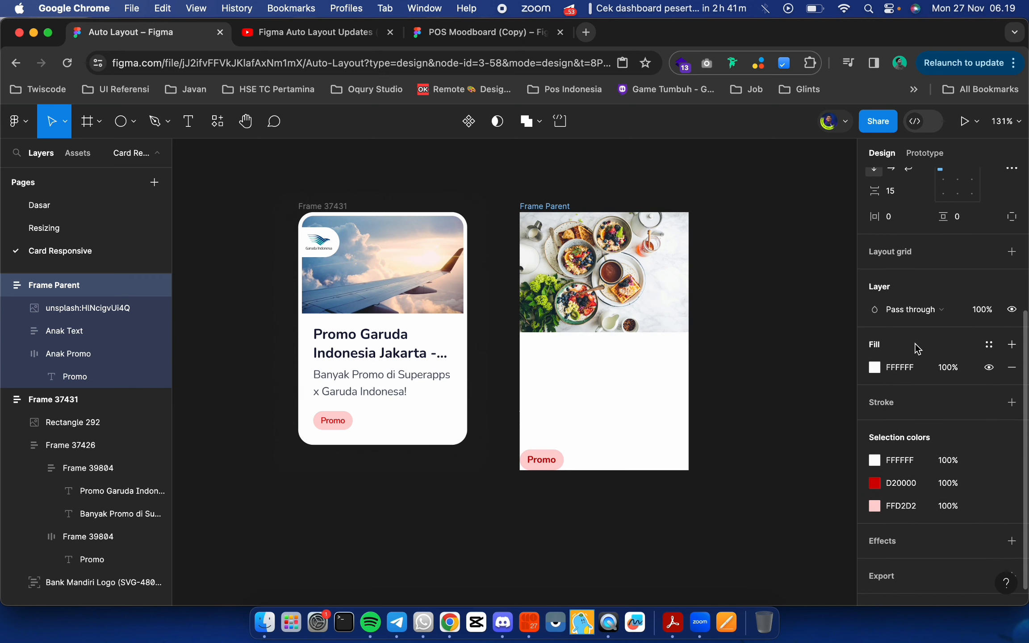
Set the food title's text fill to 141C3C, taken from the Garuda card's title
left_click(452, 408)
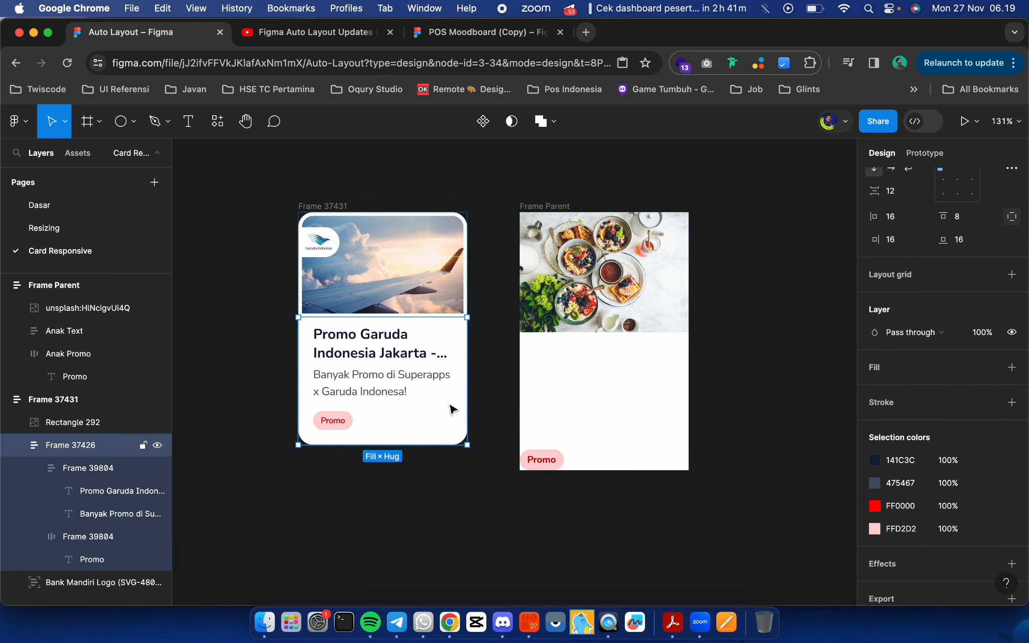
left_click(382, 213)
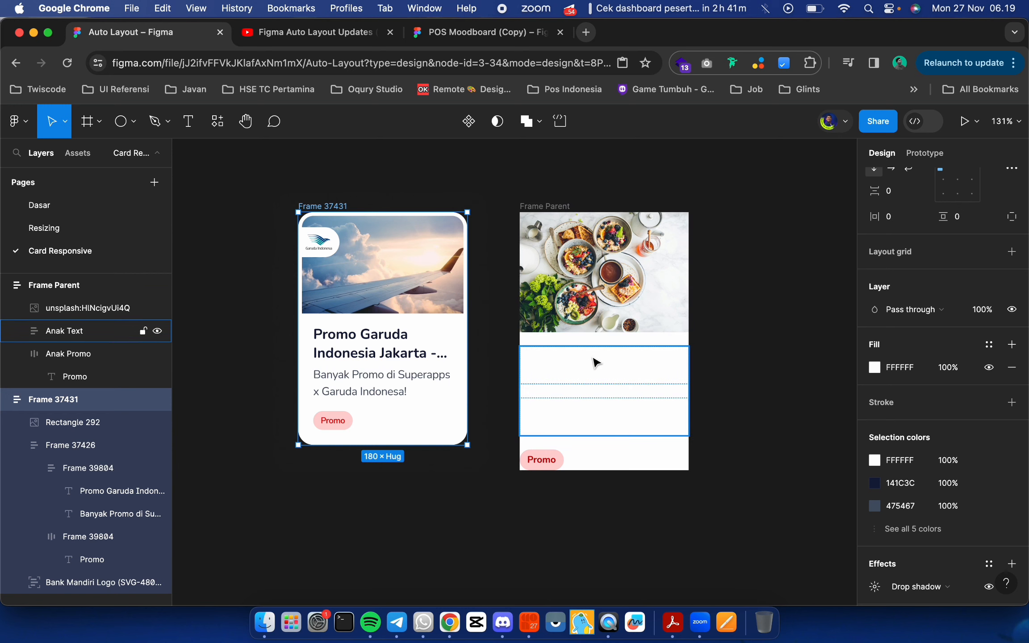
left_click(379, 357)
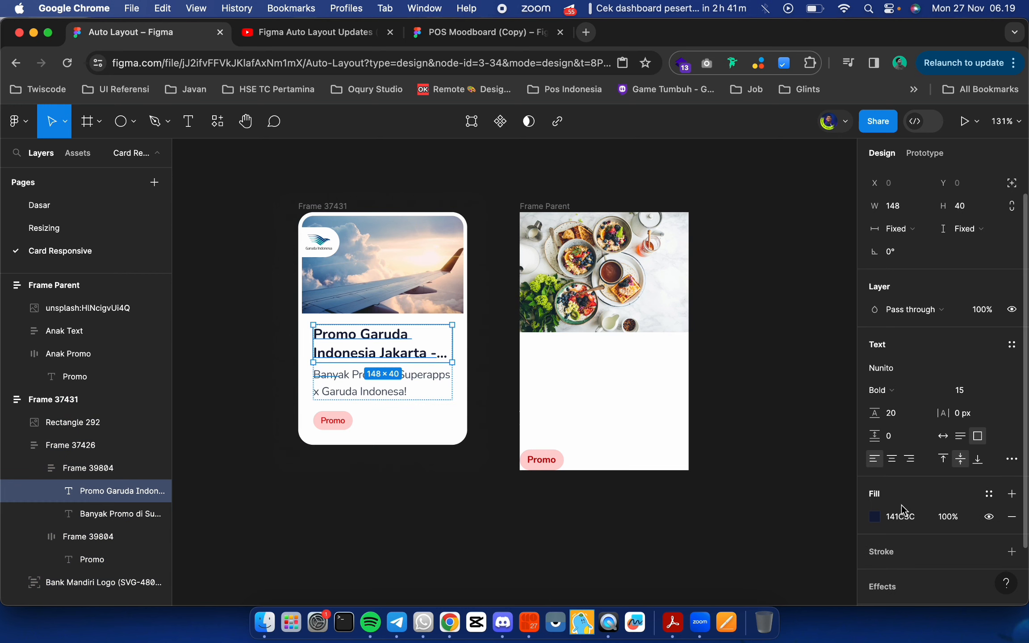
left_click(592, 374)
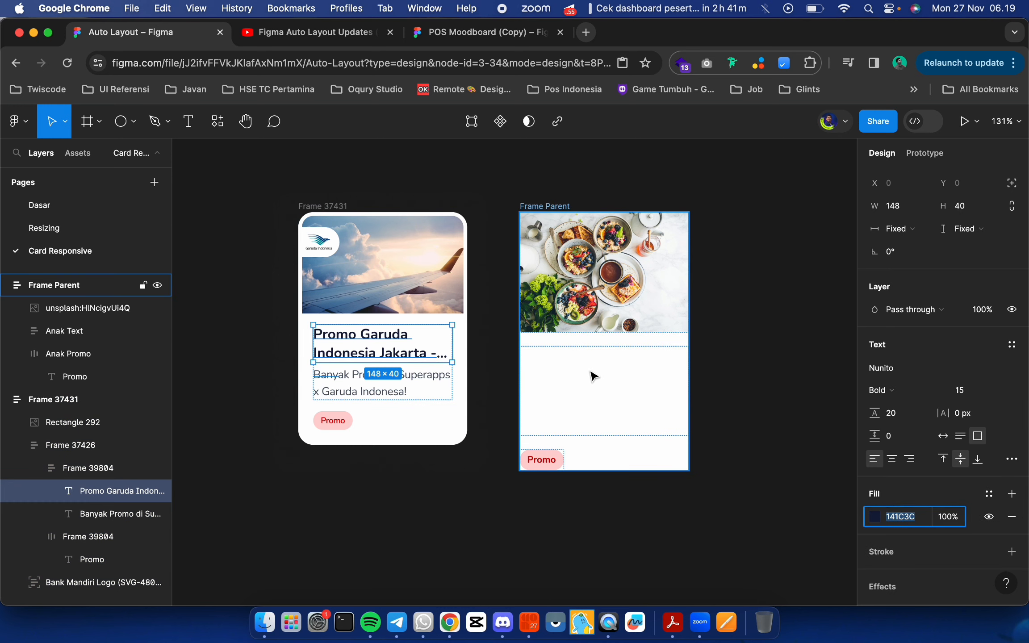
left_click(565, 370)
left_click(566, 370)
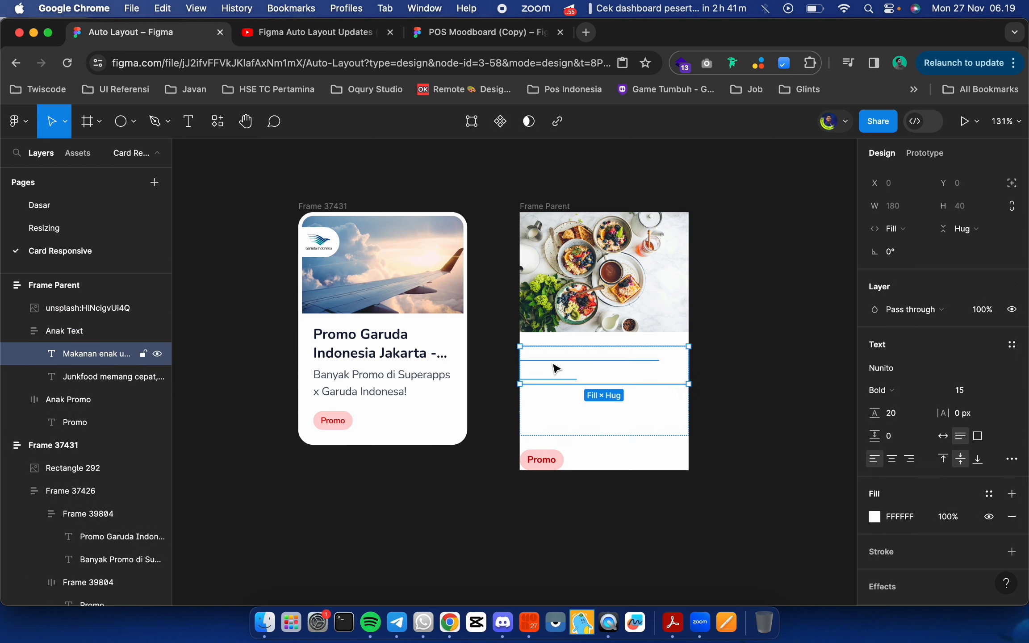
left_click(900, 516)
type("141C3C")
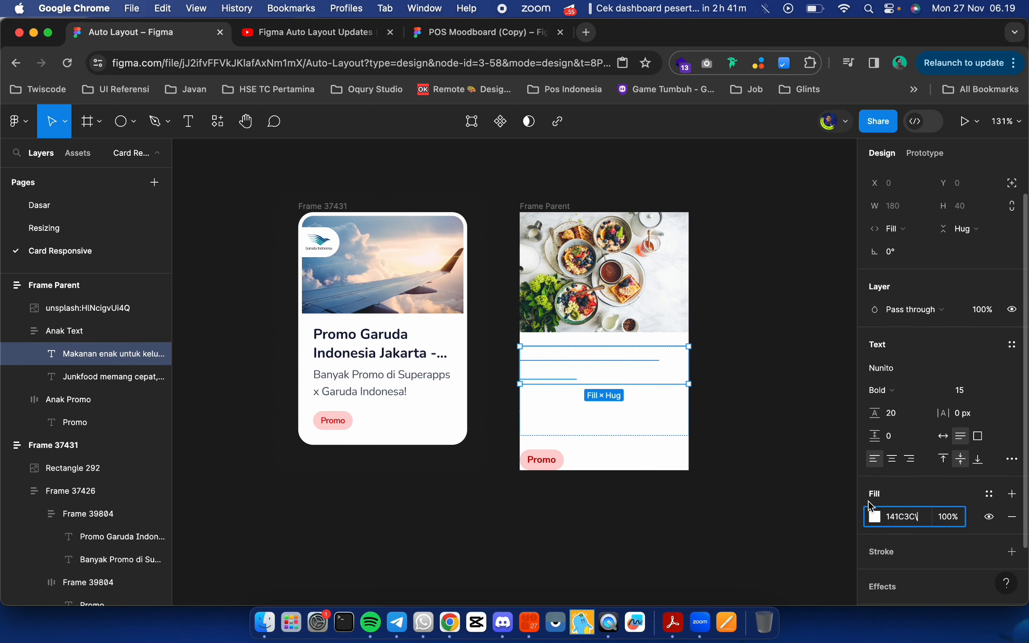
key("Return")
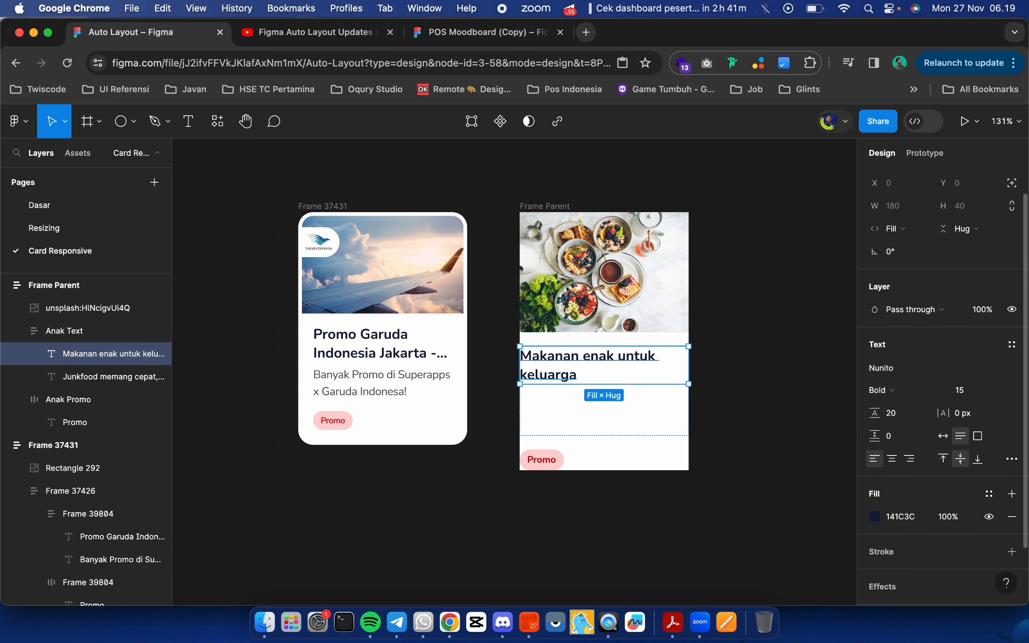
Set the food description's text fill to 475467
left_click(574, 421)
left_click(899, 516)
type("475467")
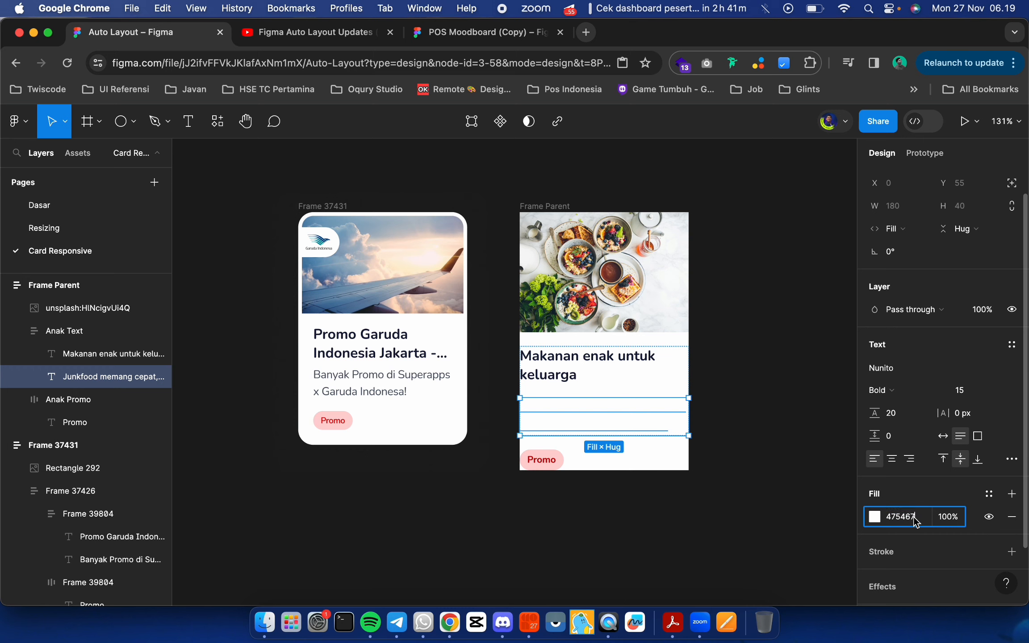
key("Return")
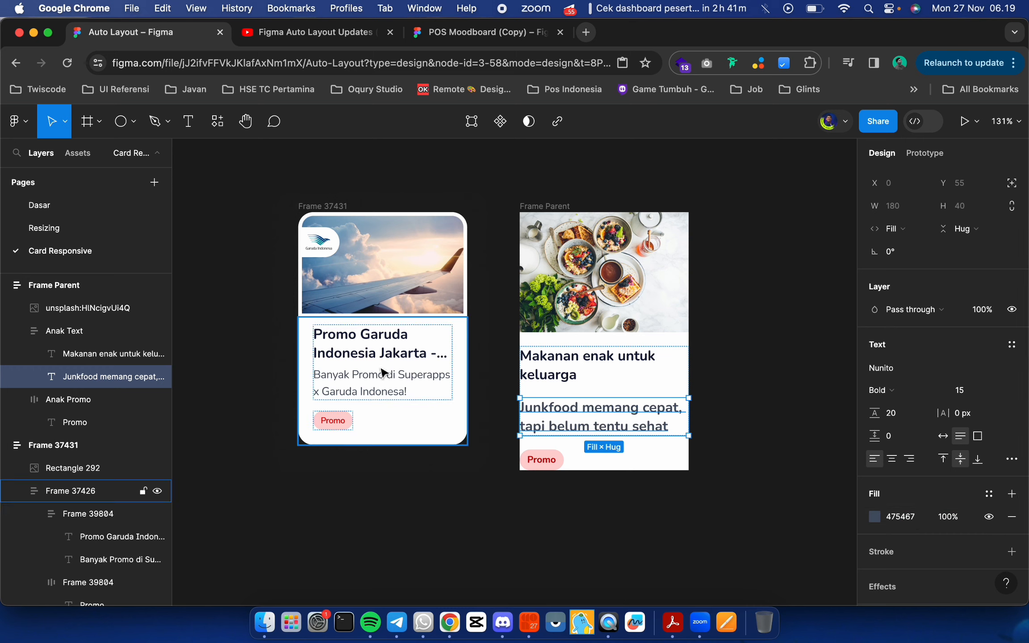
Change the food description's font weight to Regular, matching the Garuda card's description
left_click(359, 384, "super")
left_click(620, 420, "super")
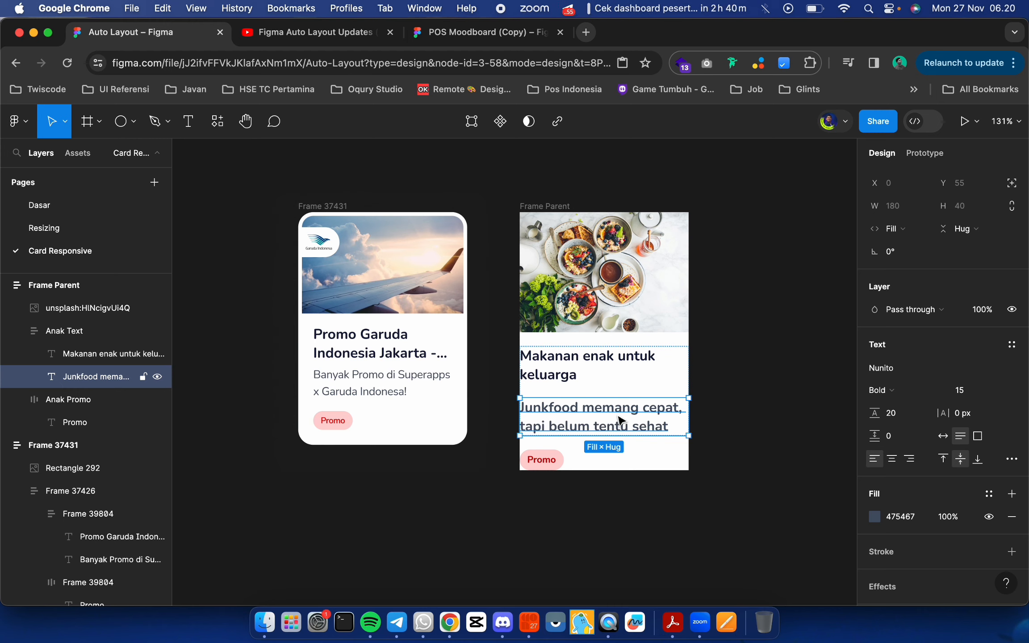
left_click(353, 379, "super")
left_click(643, 415, "super")
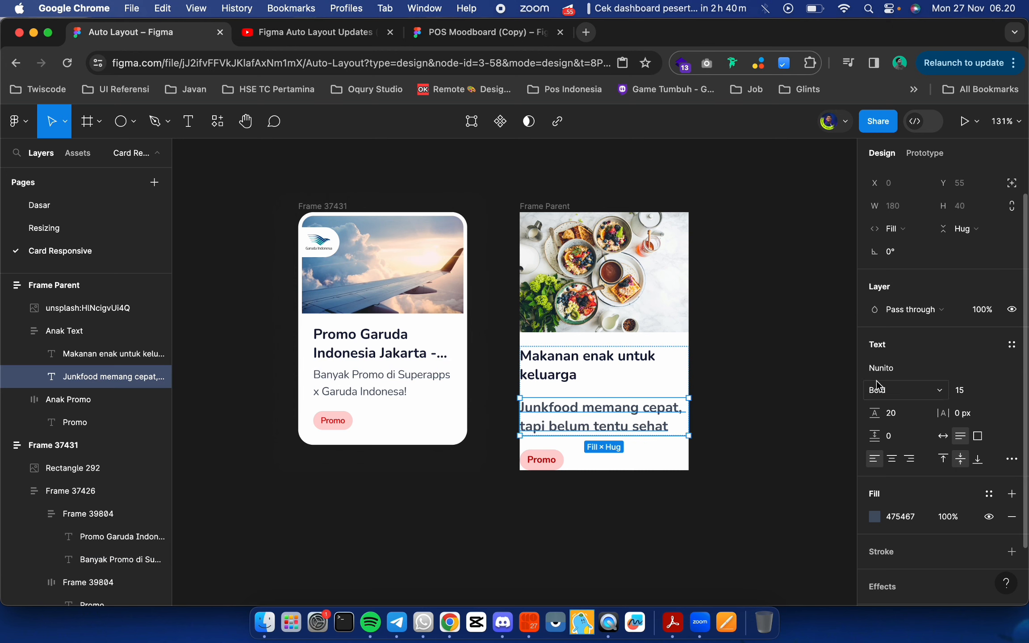
left_click(889, 389)
left_click(894, 339)
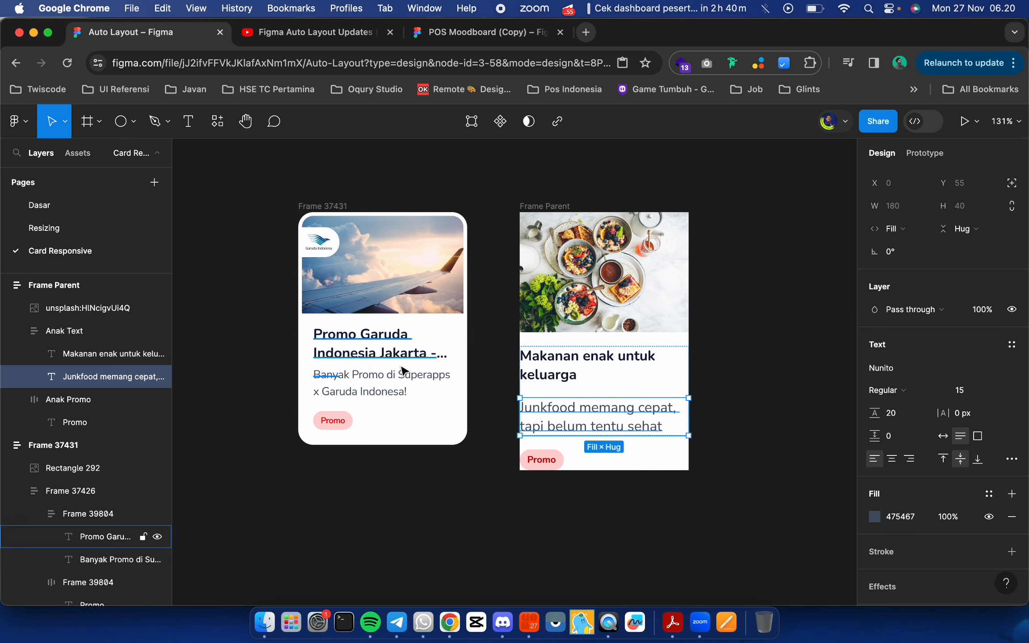
Set the food description's font size to 12, as in the Garuda card's description
left_click(398, 380, "super")
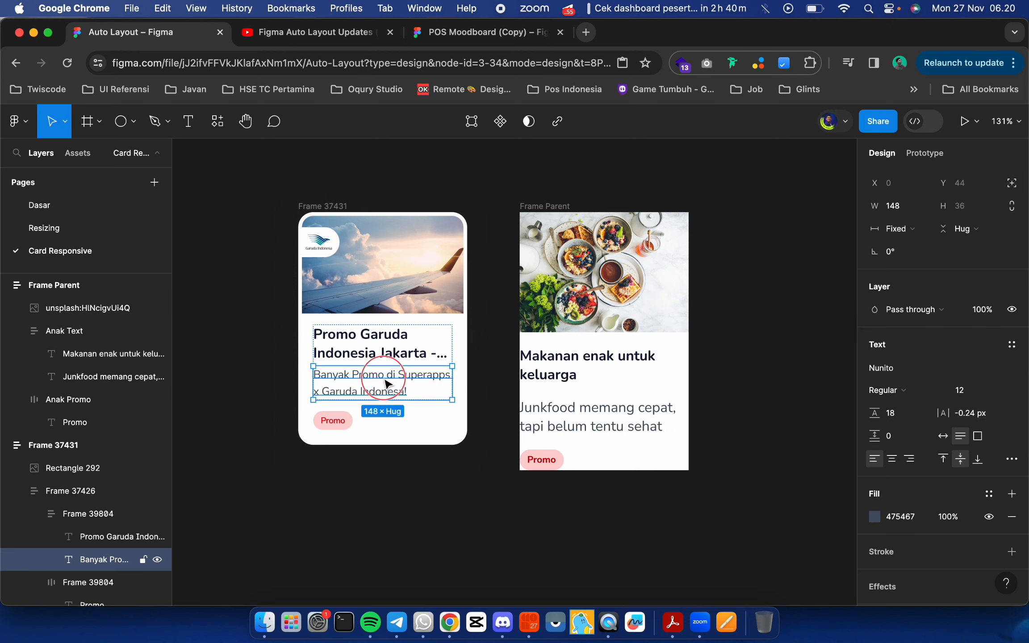
left_click(959, 390)
type("12")
key("Return")
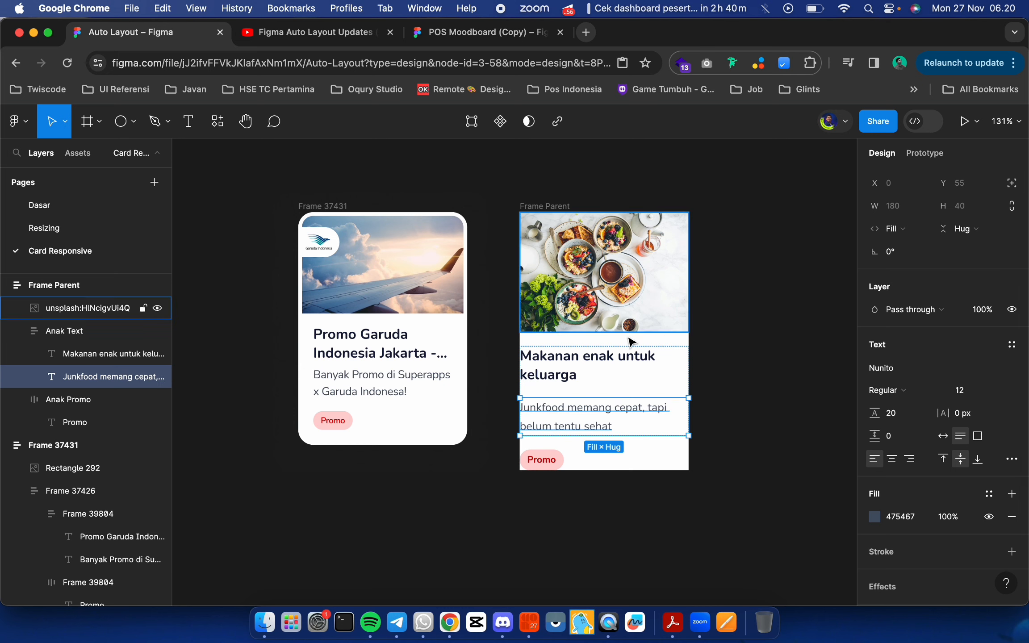
Set the food title's font size to 14
left_click(415, 349)
left_click(643, 361)
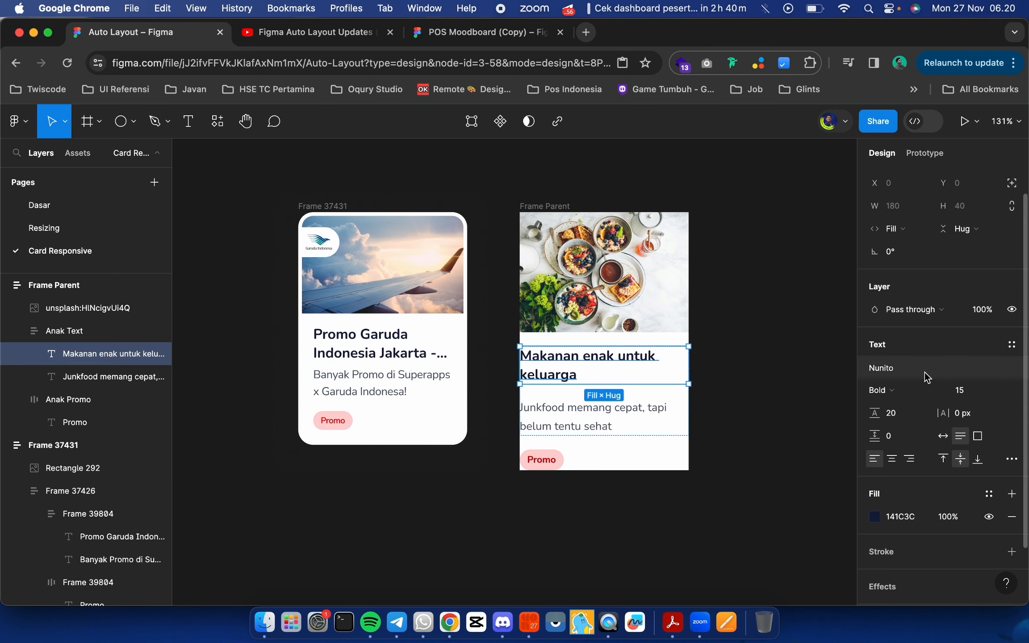
left_click(967, 391)
type("14")
key("Return")
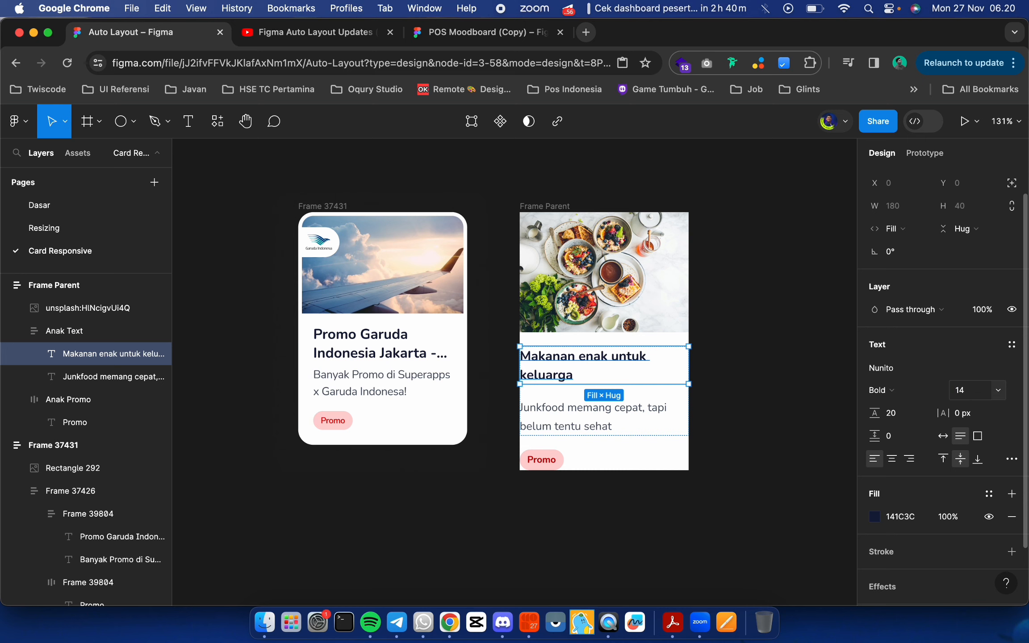
left_click(801, 393)
left_click(633, 362)
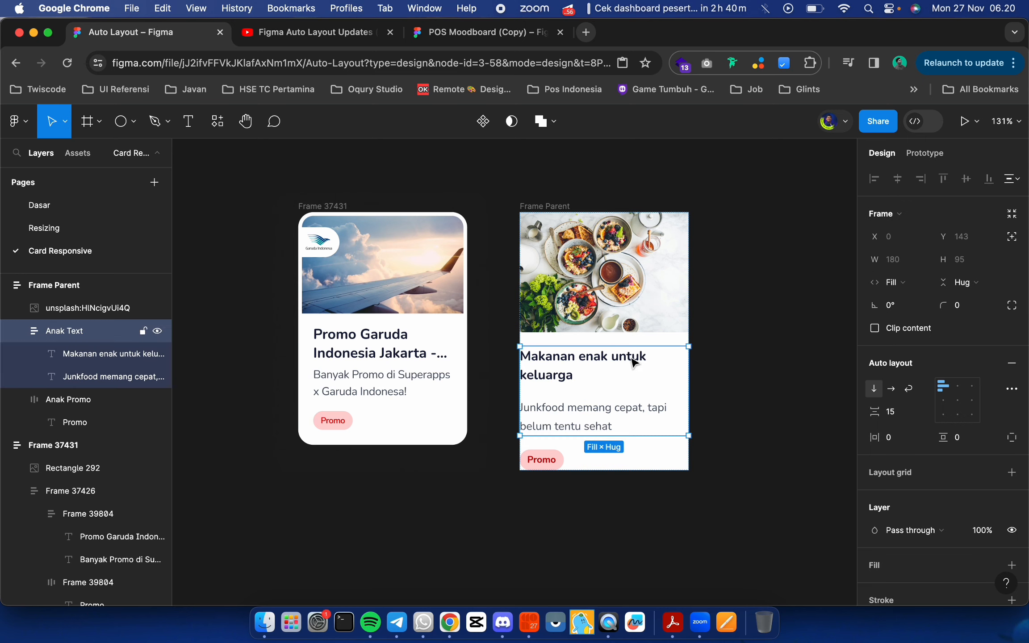
left_click(781, 335)
scroll(783, 334, "down", 2)
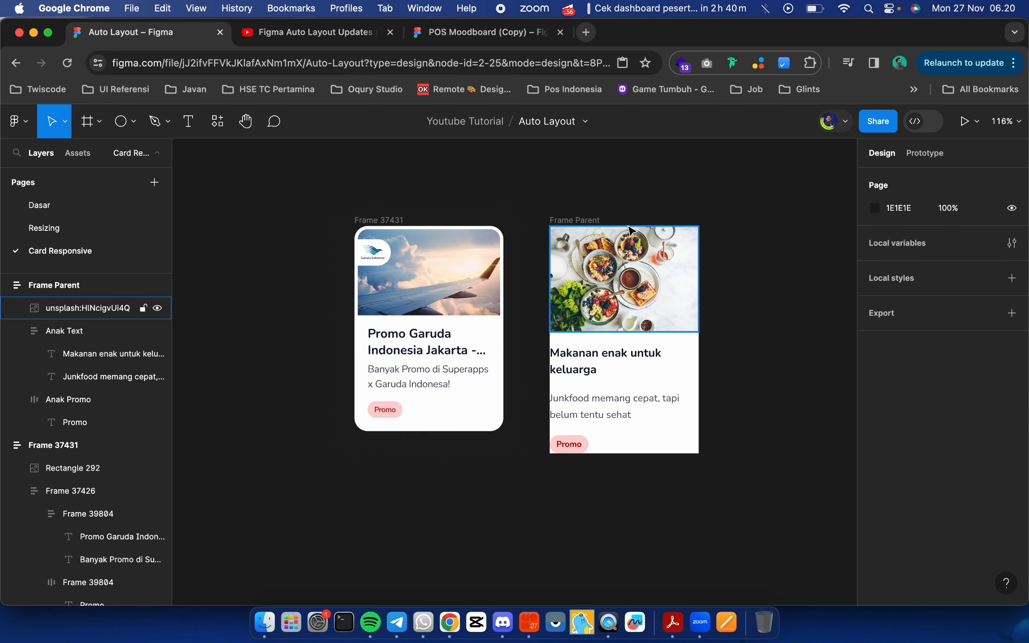
Set the food card's Frame Parent to 16 horizontal and 16 vertical padding
left_click(559, 223)
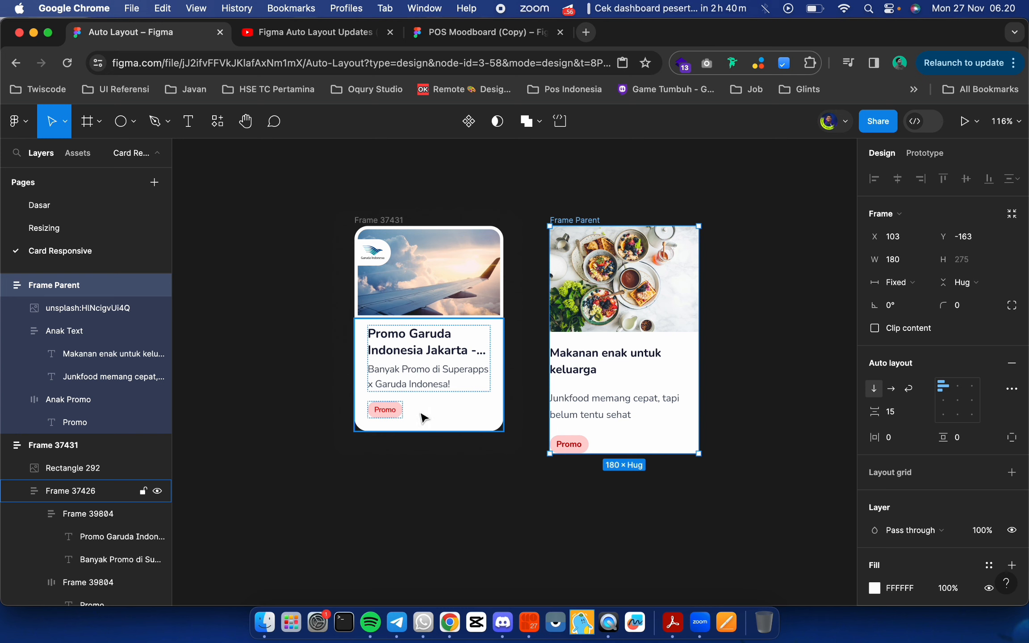
left_click(573, 198)
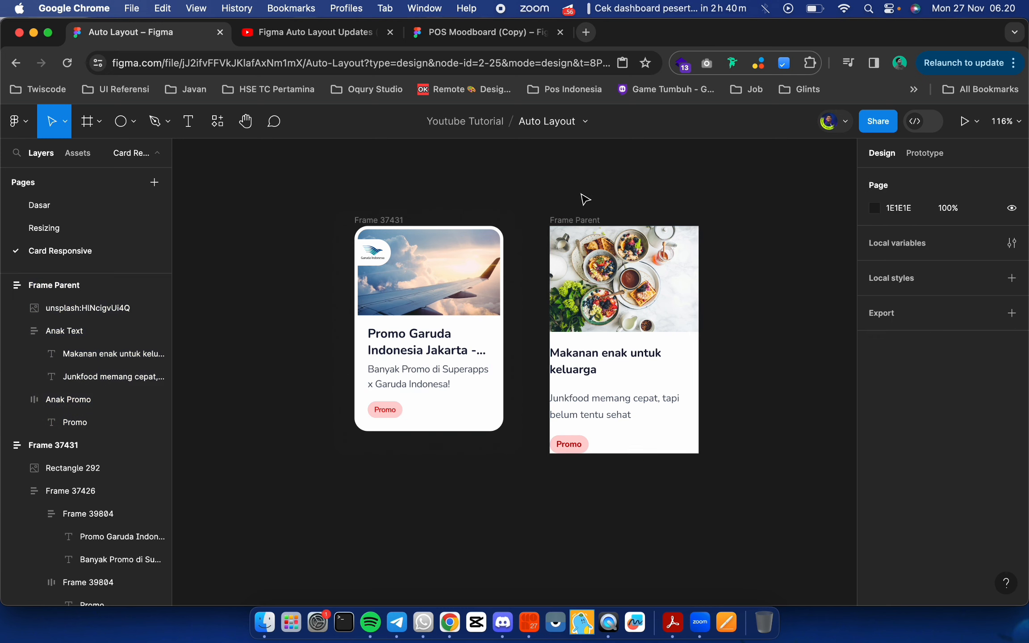
left_click(578, 218)
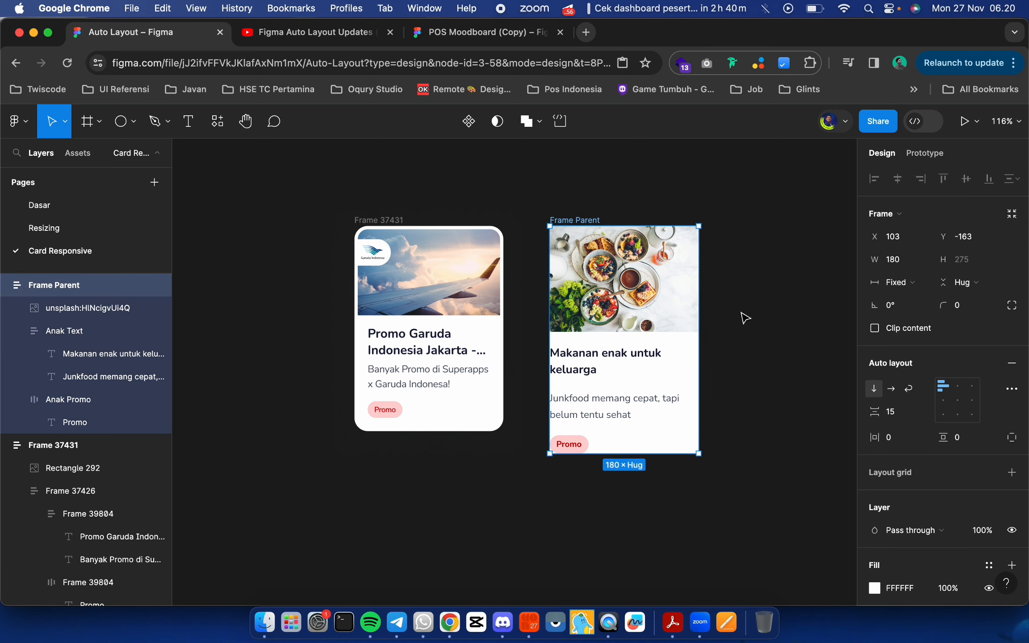
left_click(903, 443)
type("16")
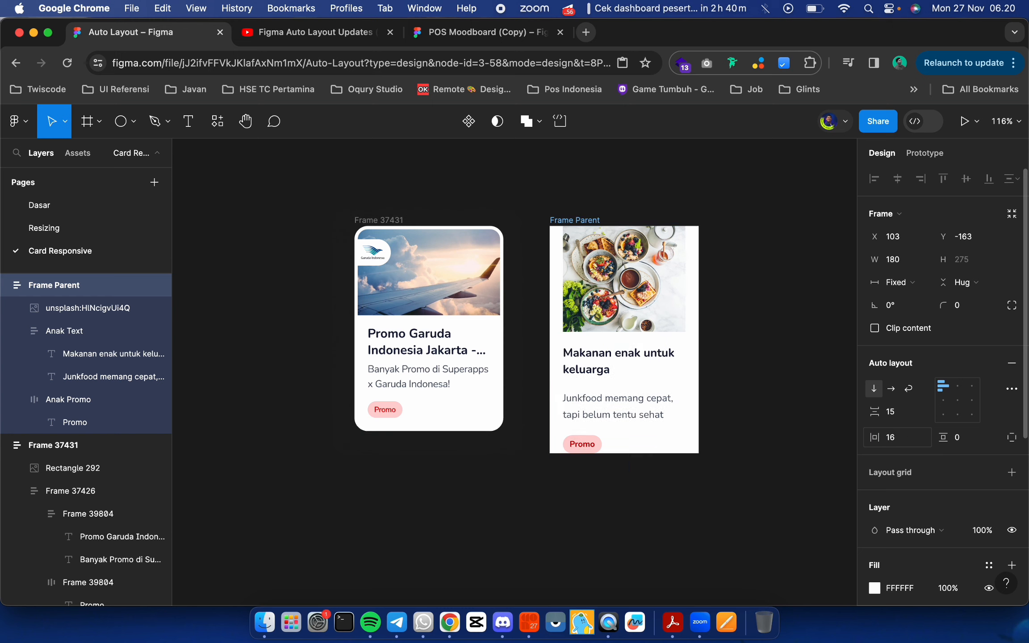
key("Return")
left_click(977, 446)
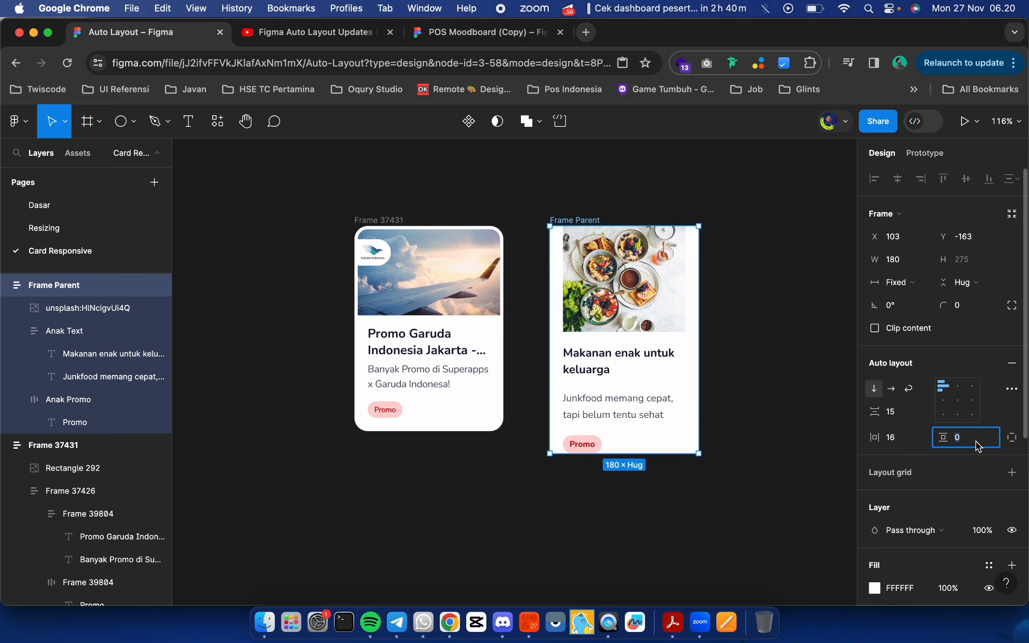
type("16")
key("Return")
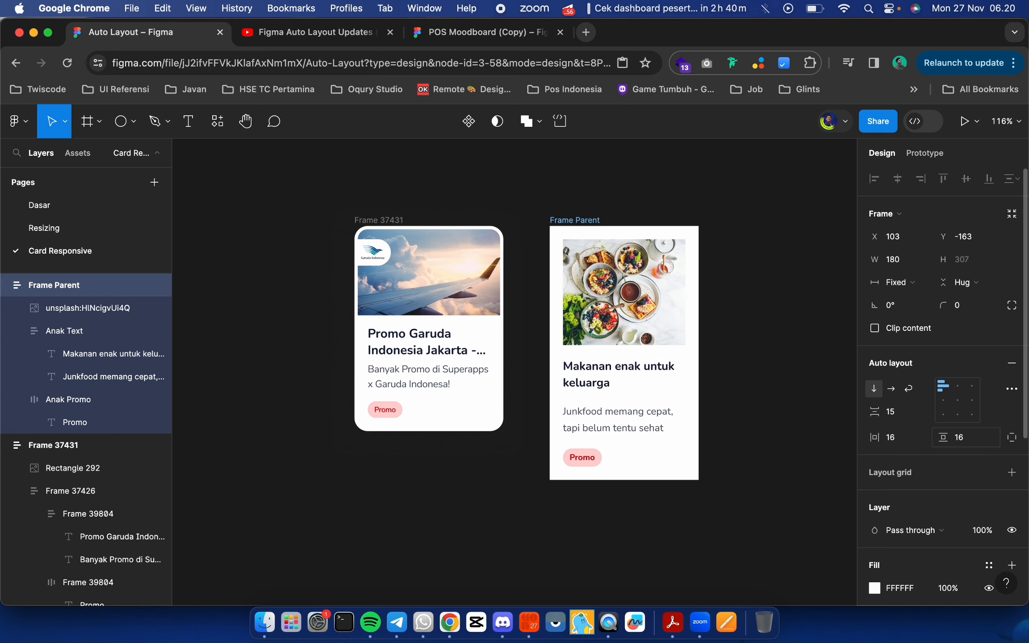
Examine the food card's padding around its image and text against the Garuda card's image inset and stroke
scroll(623, 264, "up", 5)
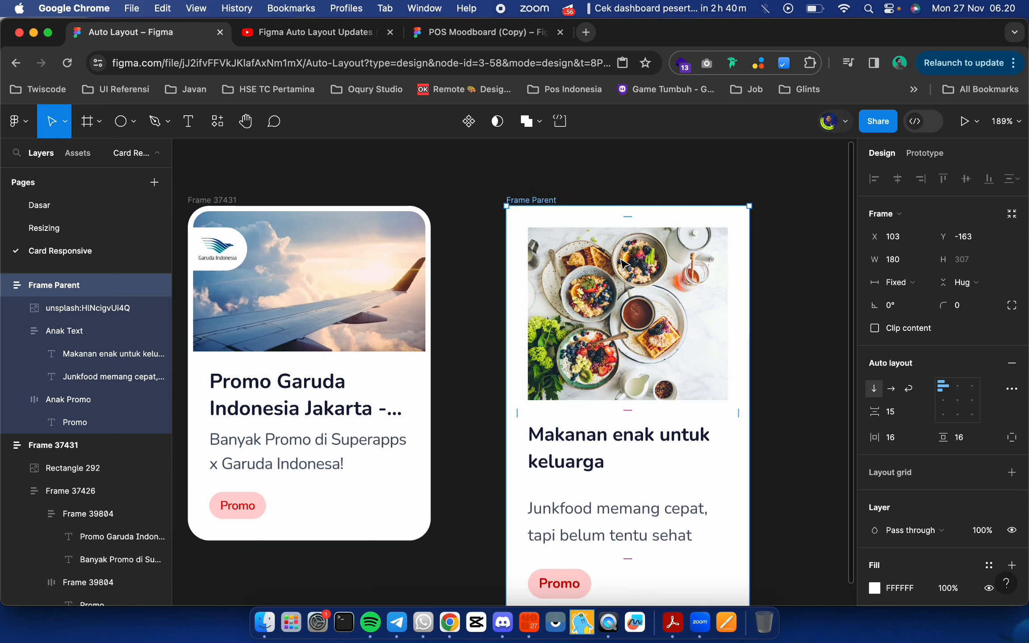
scroll(623, 263, "down", 4)
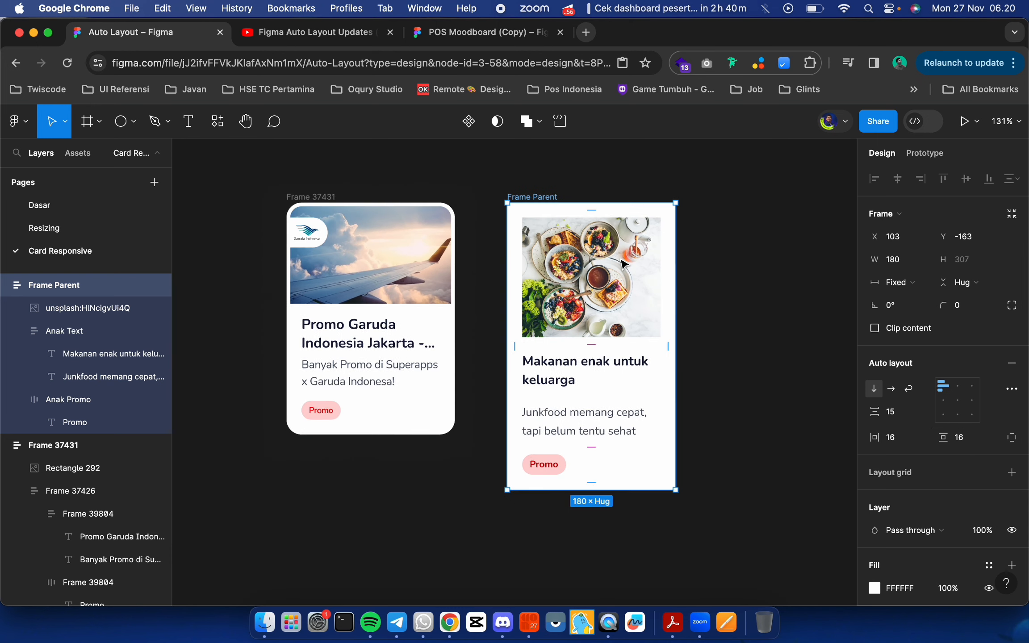
left_click(567, 217)
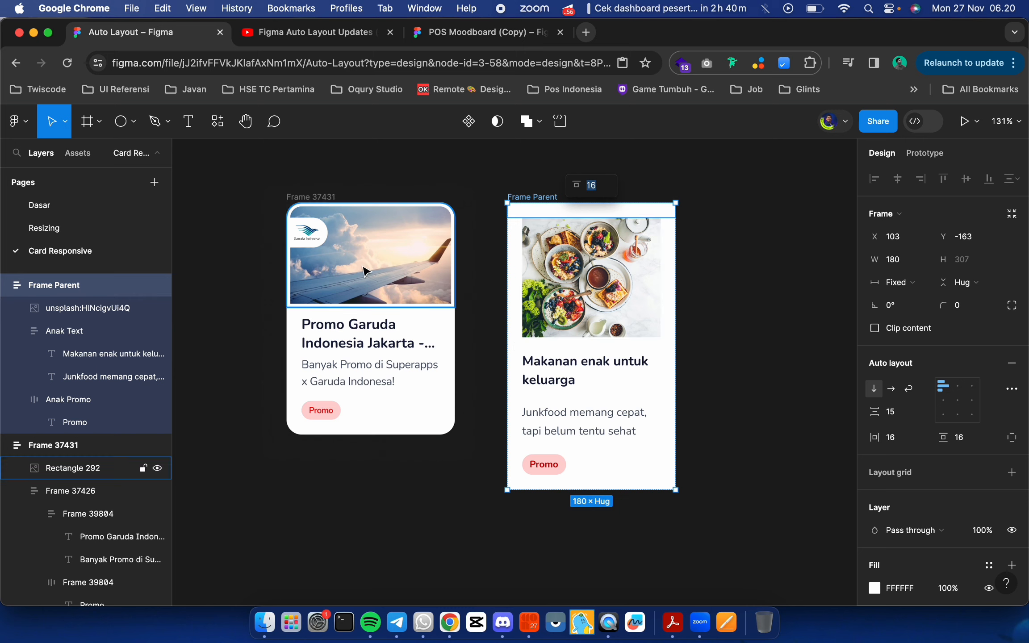
left_click(290, 288)
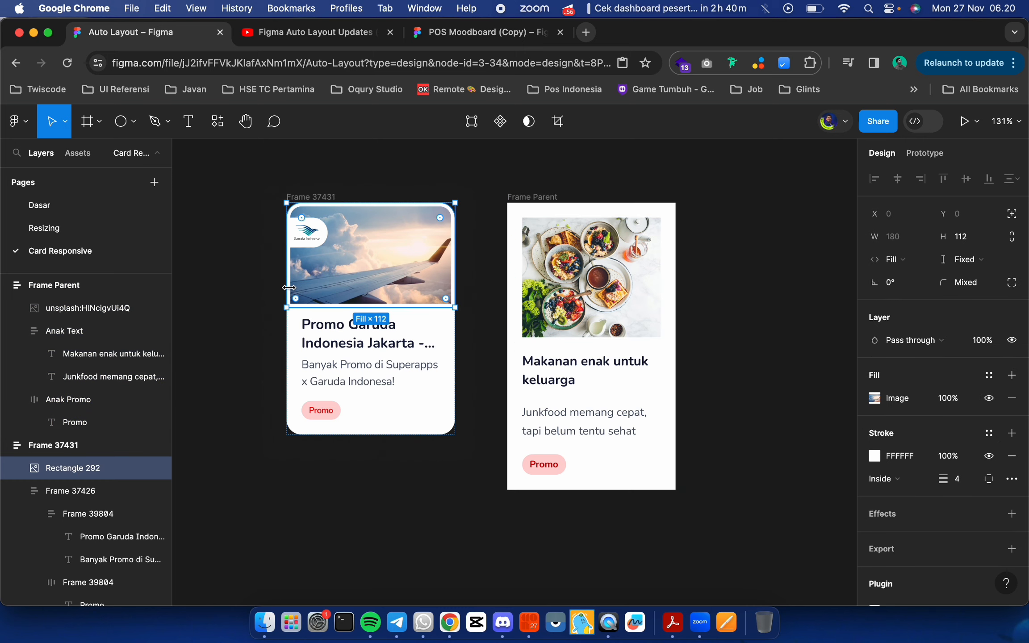
scroll(288, 288, "up", 10)
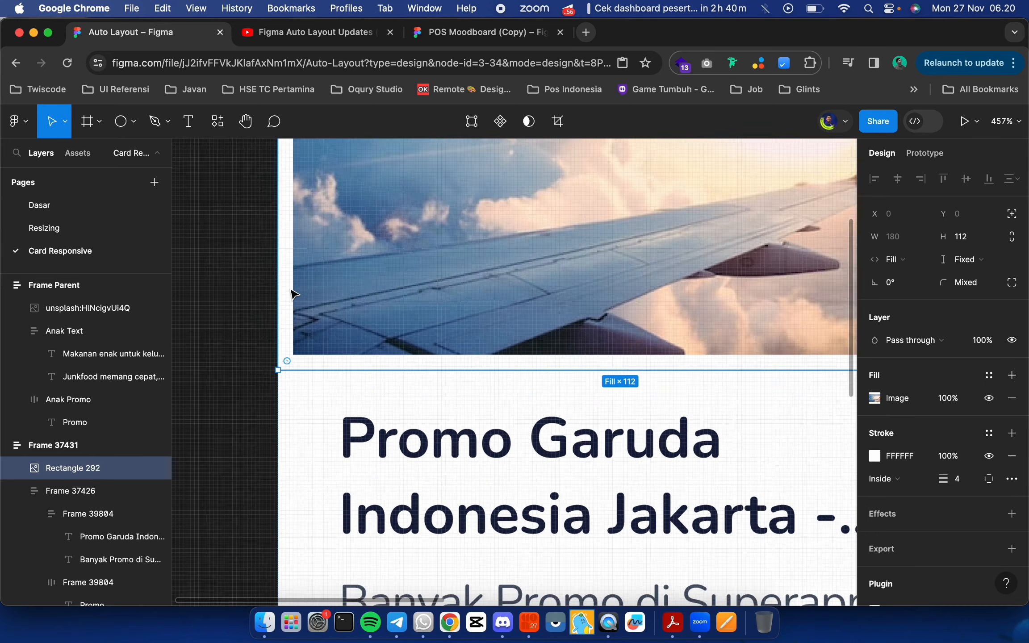
double_click(346, 304)
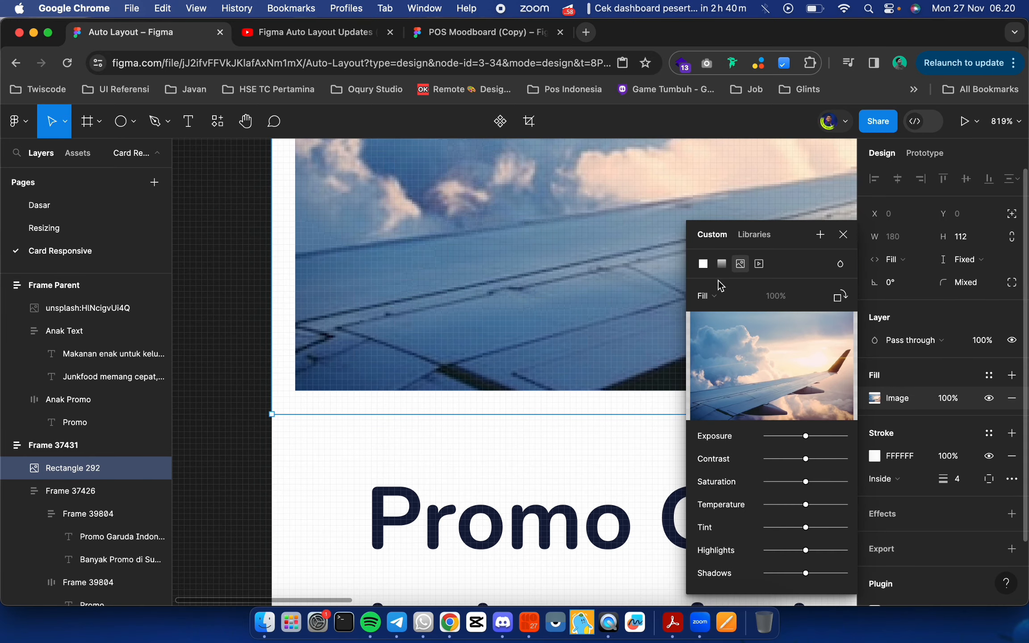
left_click(842, 234)
scroll(366, 300, "down", 10)
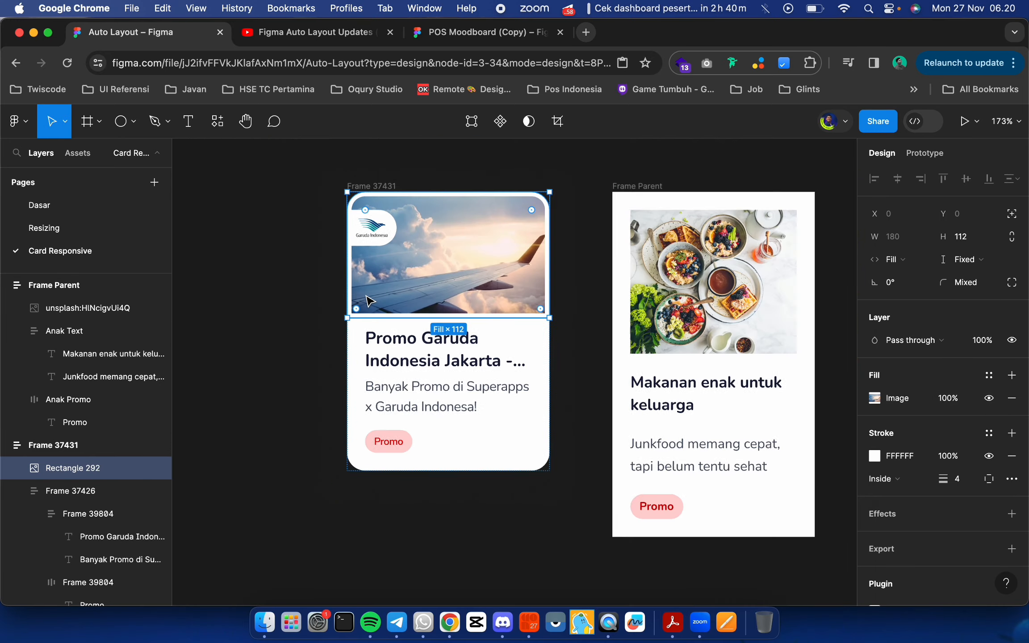
scroll(384, 302, "right", 3)
left_click(407, 309)
scroll(406, 309, "right", 2)
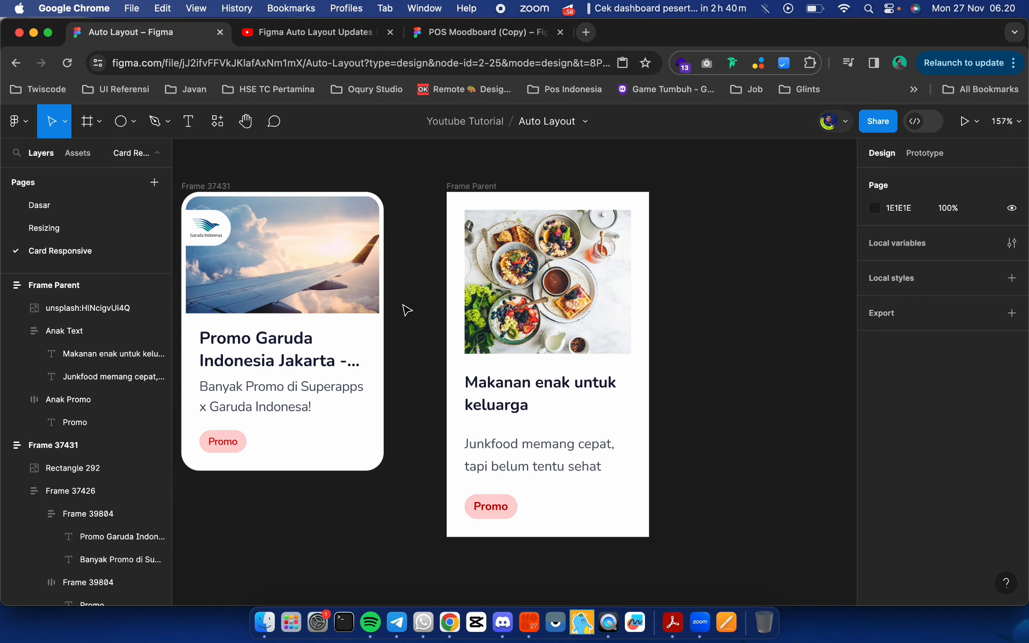
left_click(497, 420)
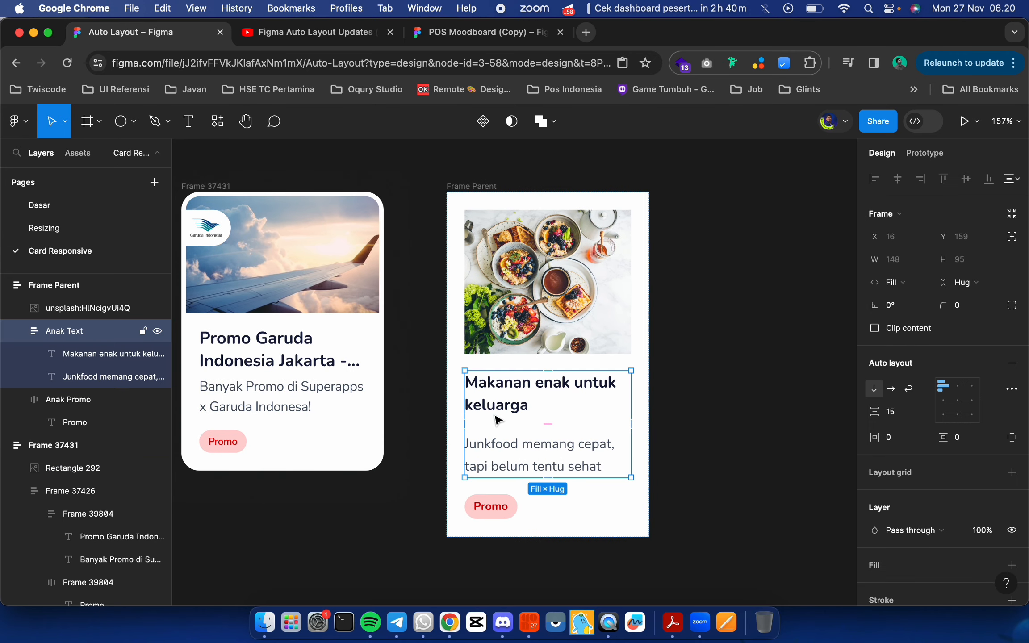
left_click(739, 351)
left_click(533, 385)
left_click(524, 277)
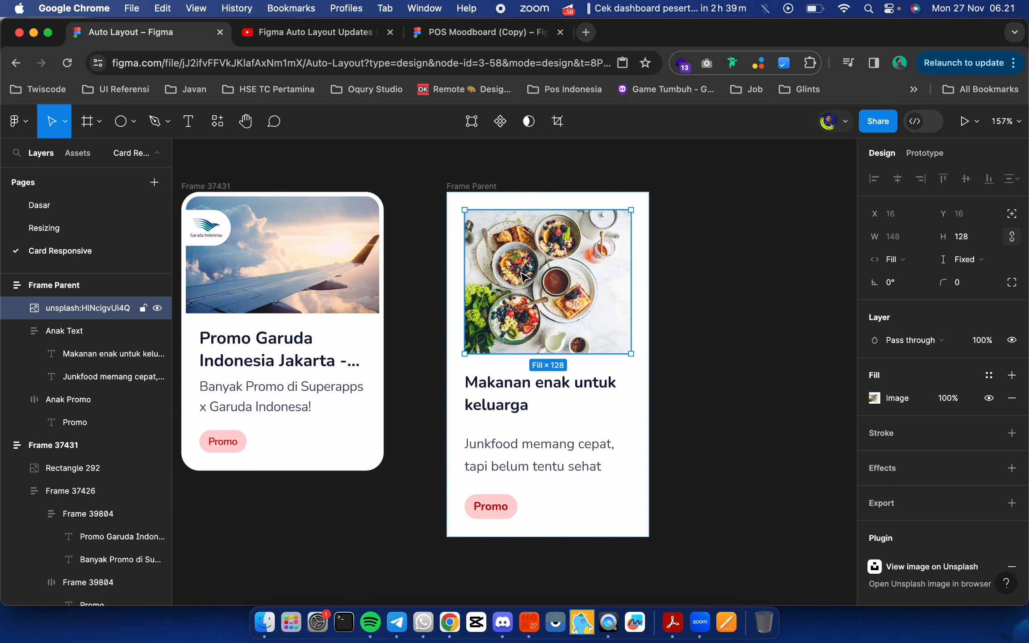
Wrap the food card's Anak Text and Anak Promo frames together in a new auto layout frame
left_click(490, 403)
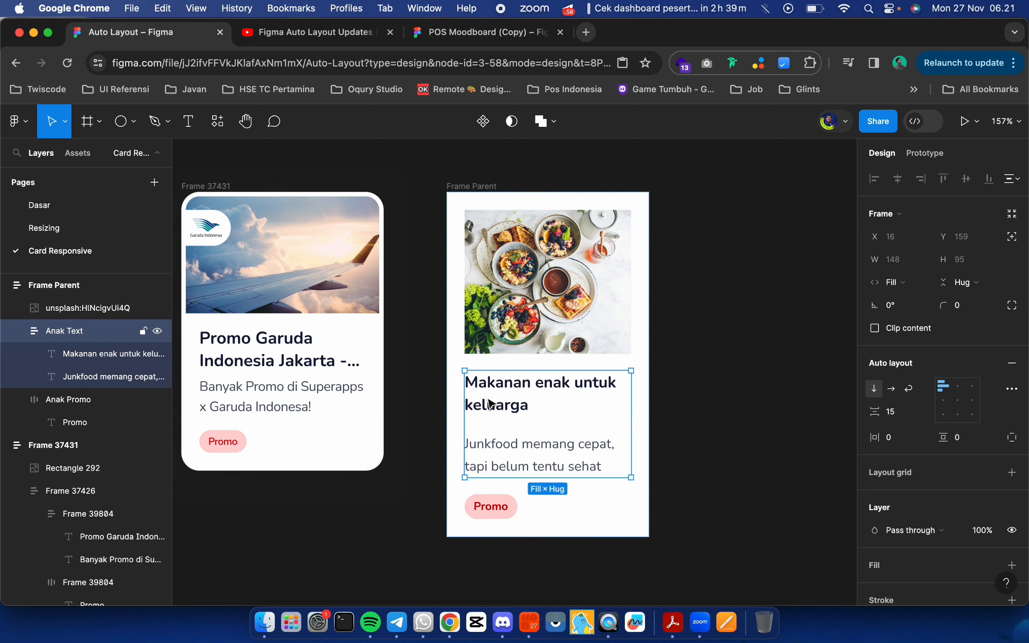
left_click(485, 511, "shift")
key("shift+a")
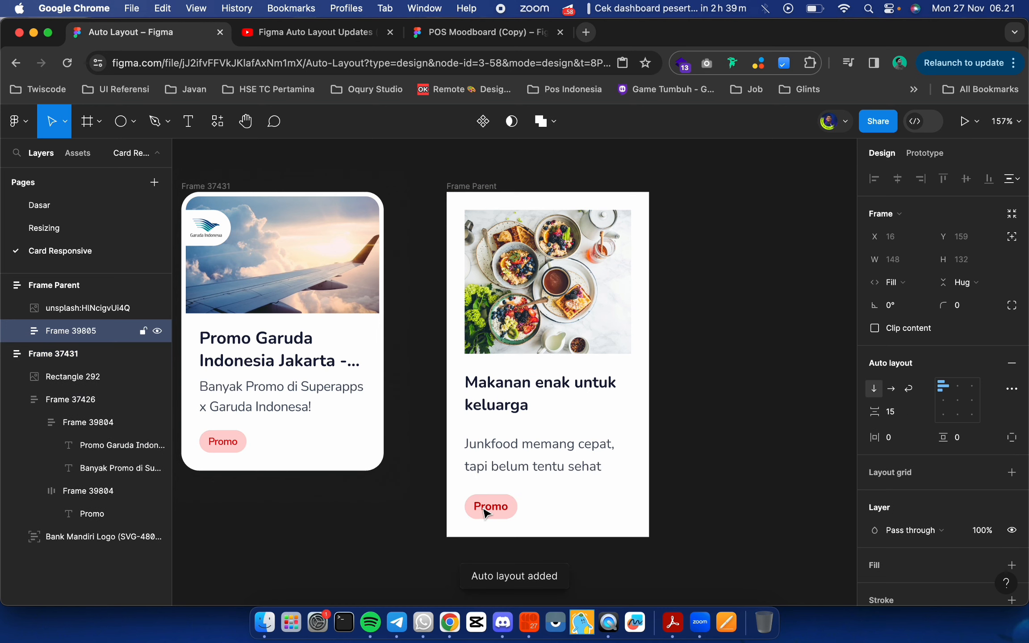
Rename the new text-and-promo wrapper frame Anak Pertama and set its horizontal padding to 8
double_click(55, 334)
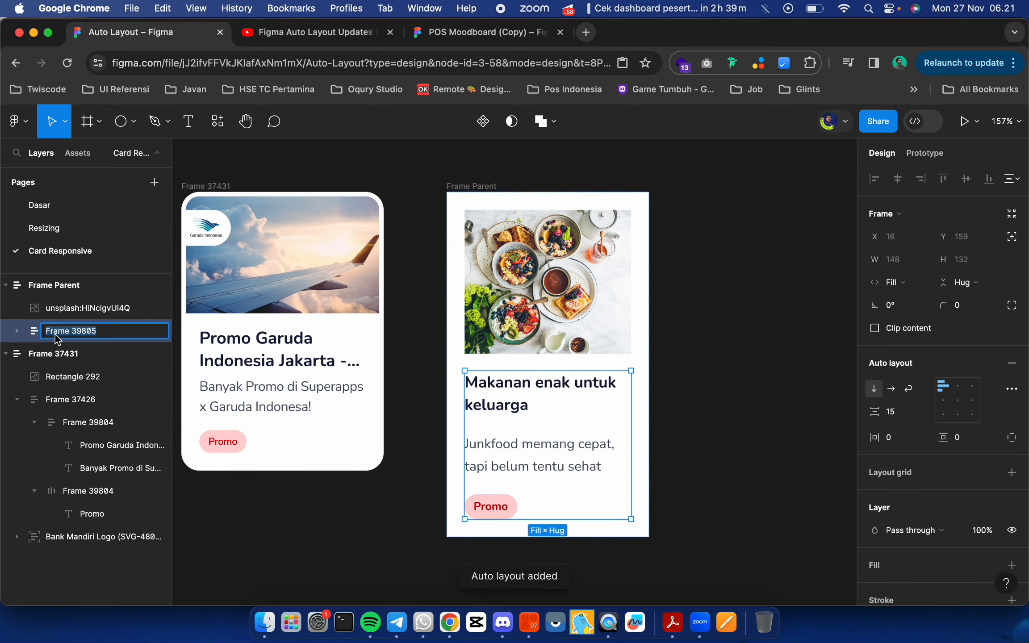
type("Anak Pertama")
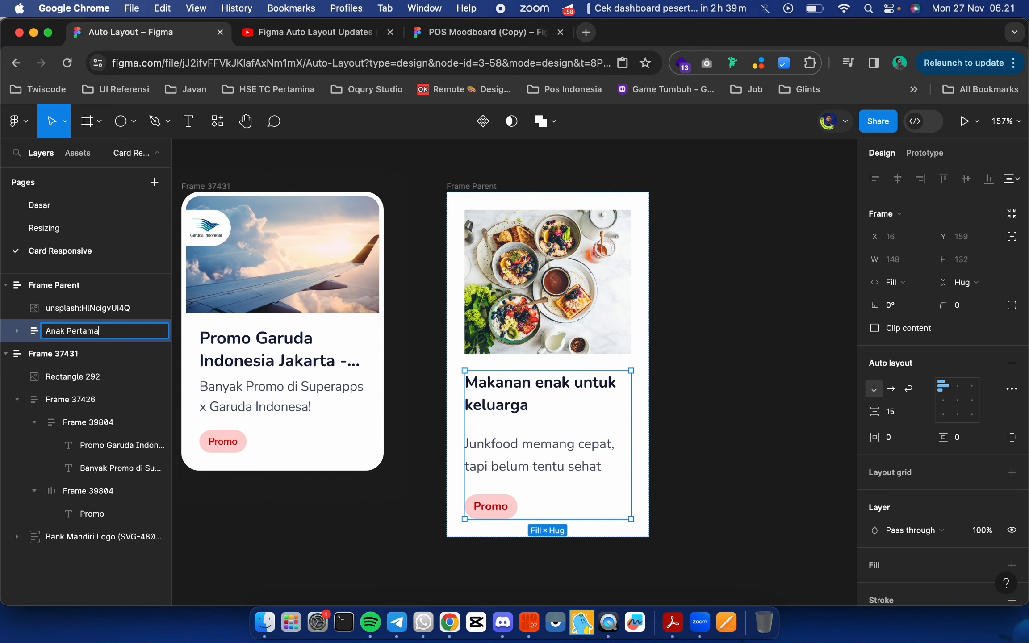
key("Return")
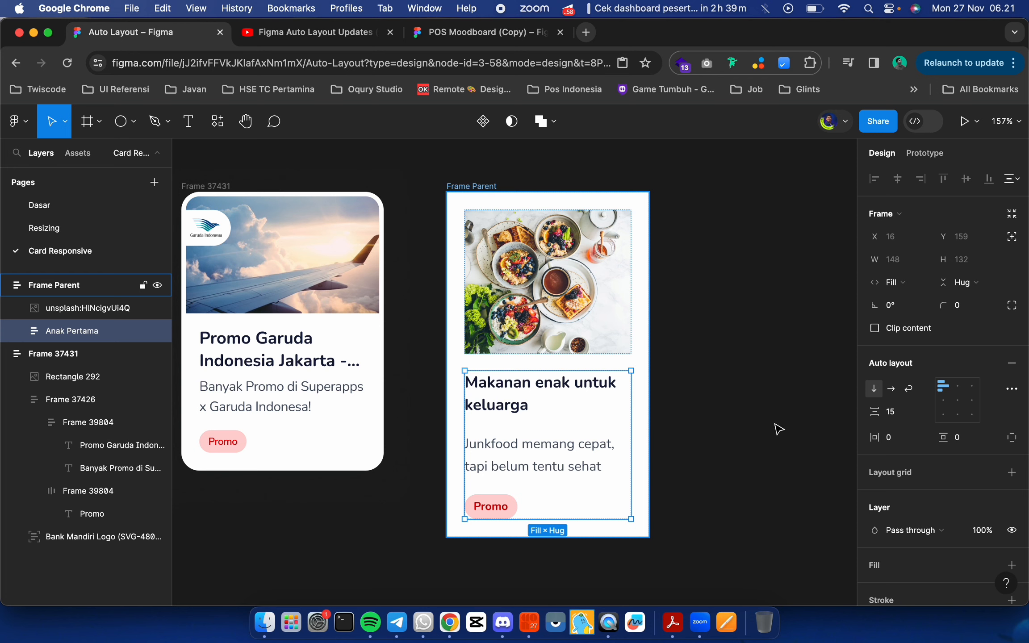
left_click(910, 439)
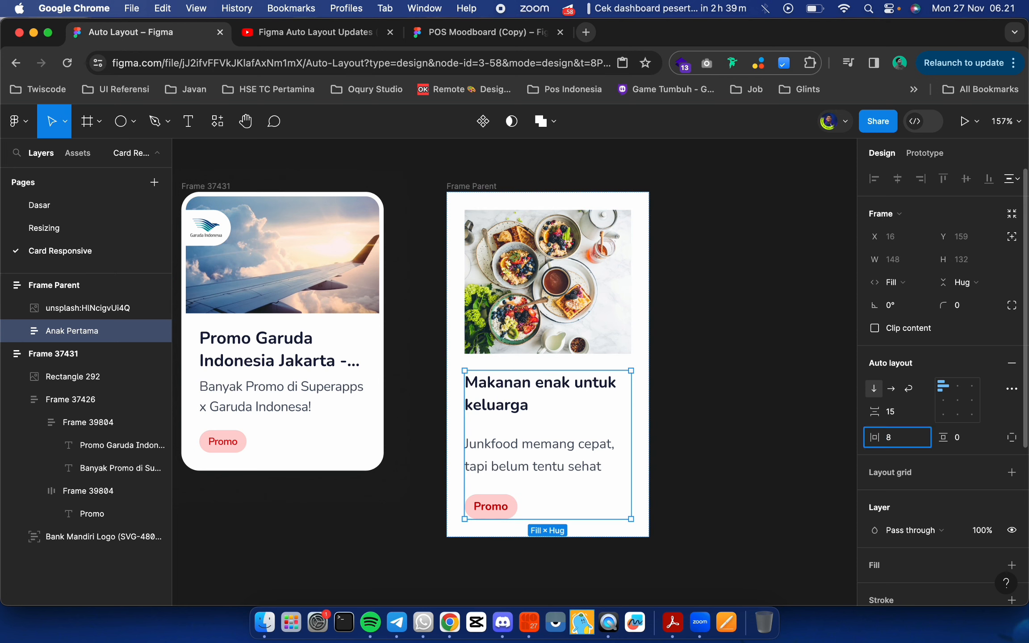
key("Return")
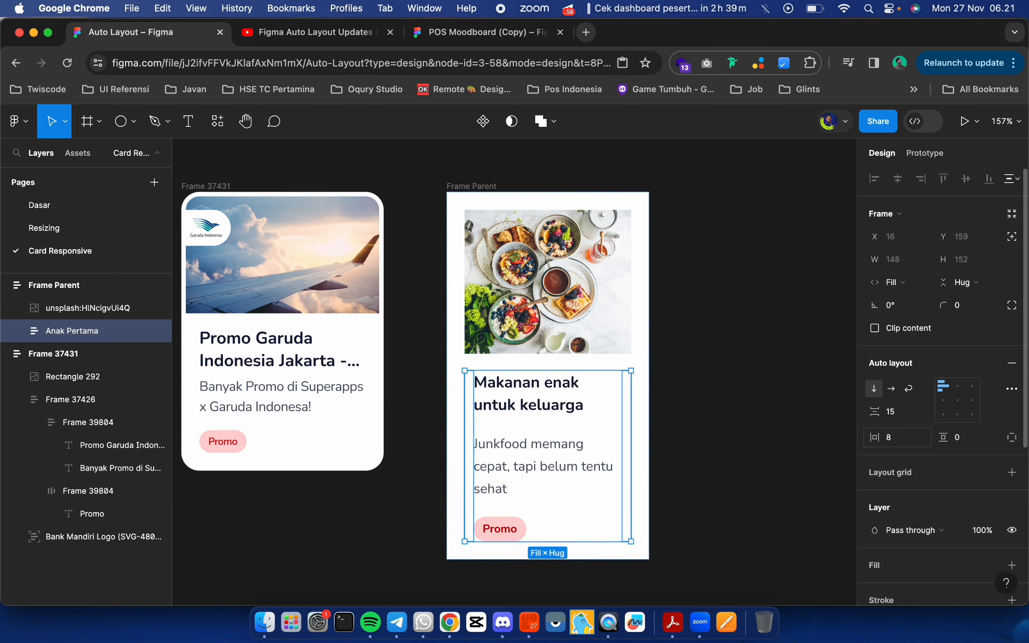
Rename the food image layer Anak Kedua
left_click(536, 250)
double_click(75, 308)
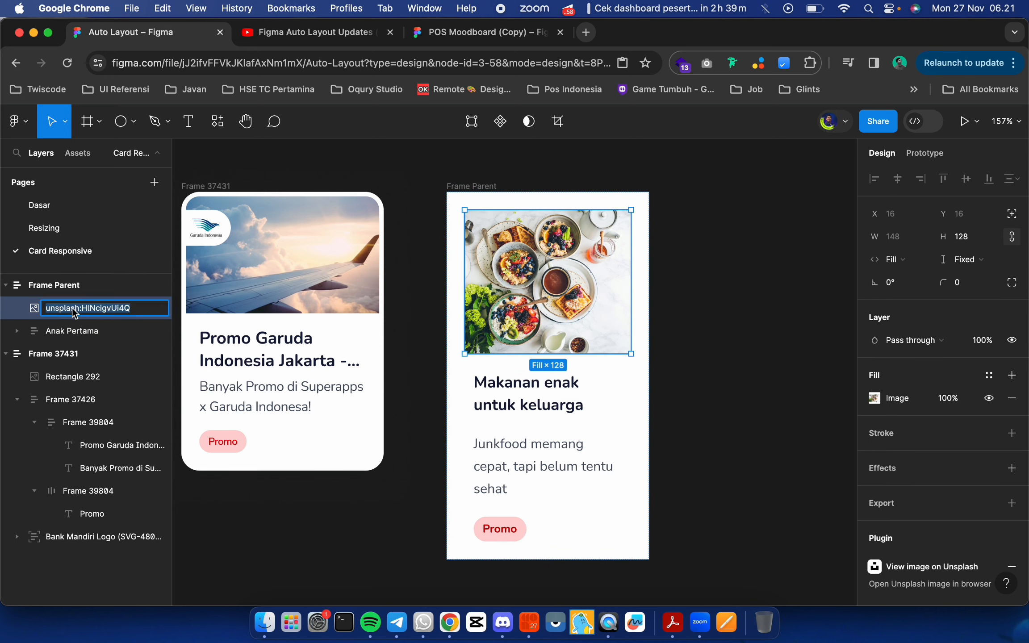
type("Anak Kedua")
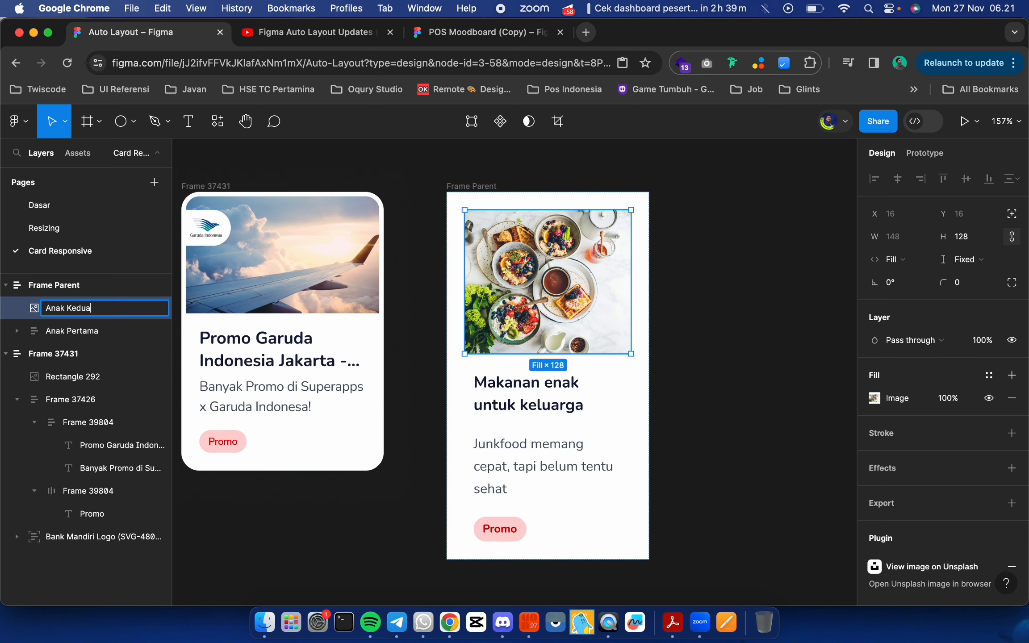
key("Return")
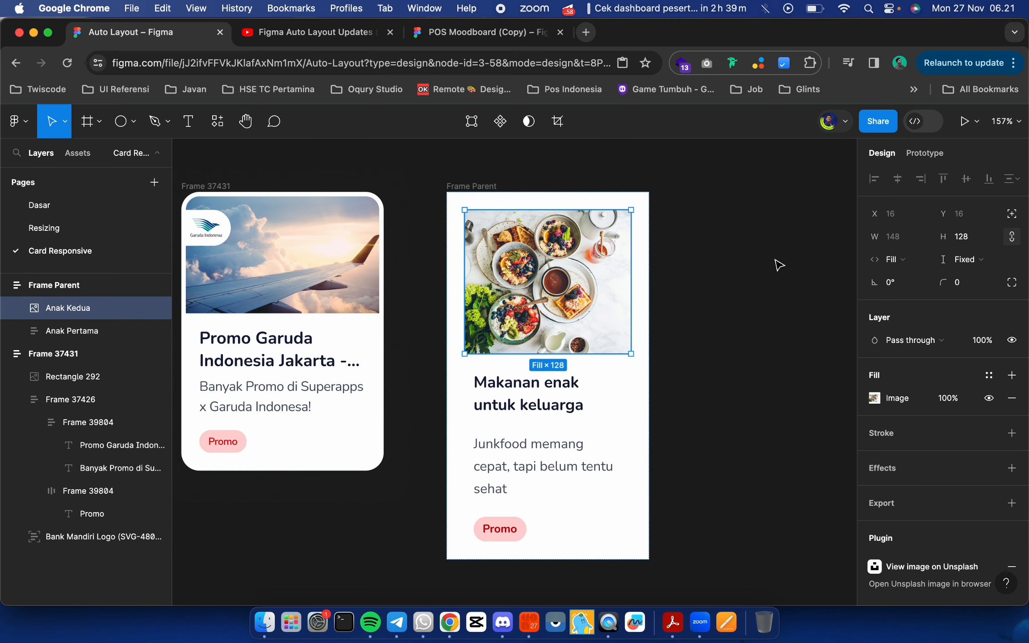
left_click(691, 237)
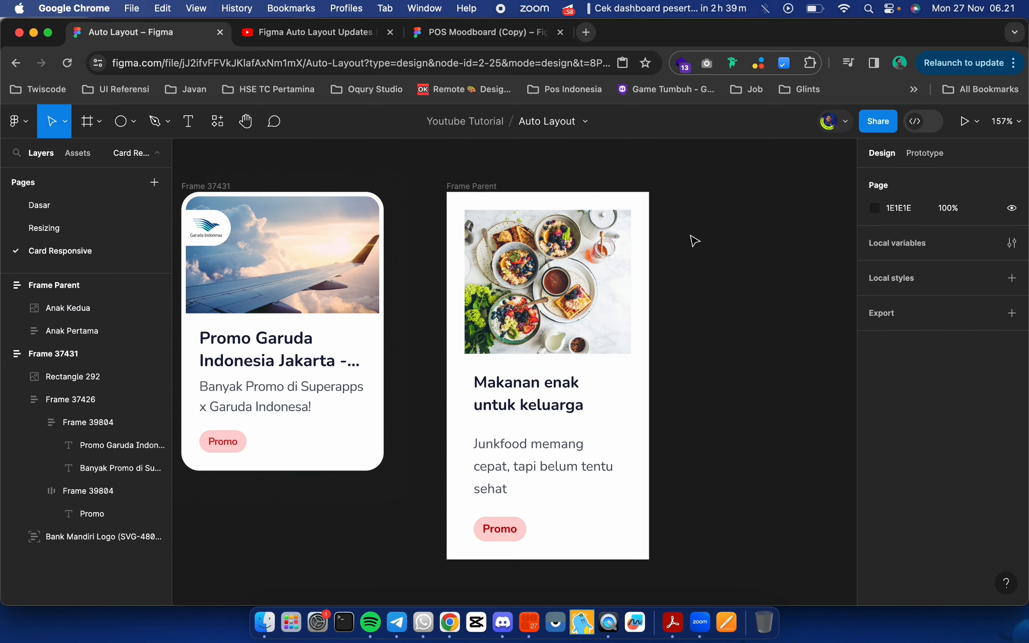
Try 8 as the horizontal padding of the food card's Frame Parent, and settle on 4
left_click(473, 187)
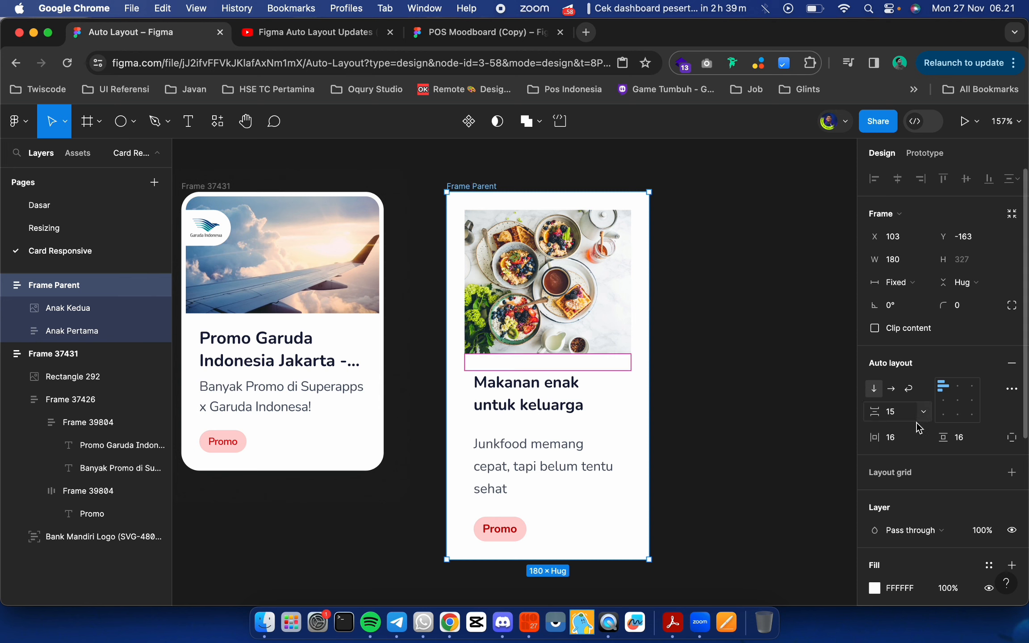
left_click(904, 434)
type("8")
key("Return")
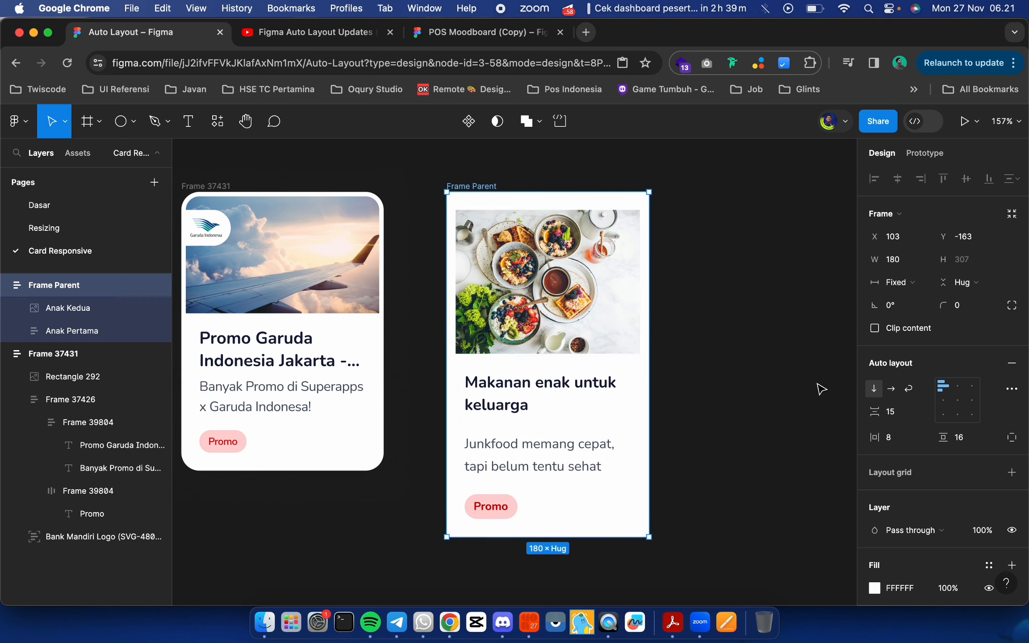
left_click(912, 445)
type("4")
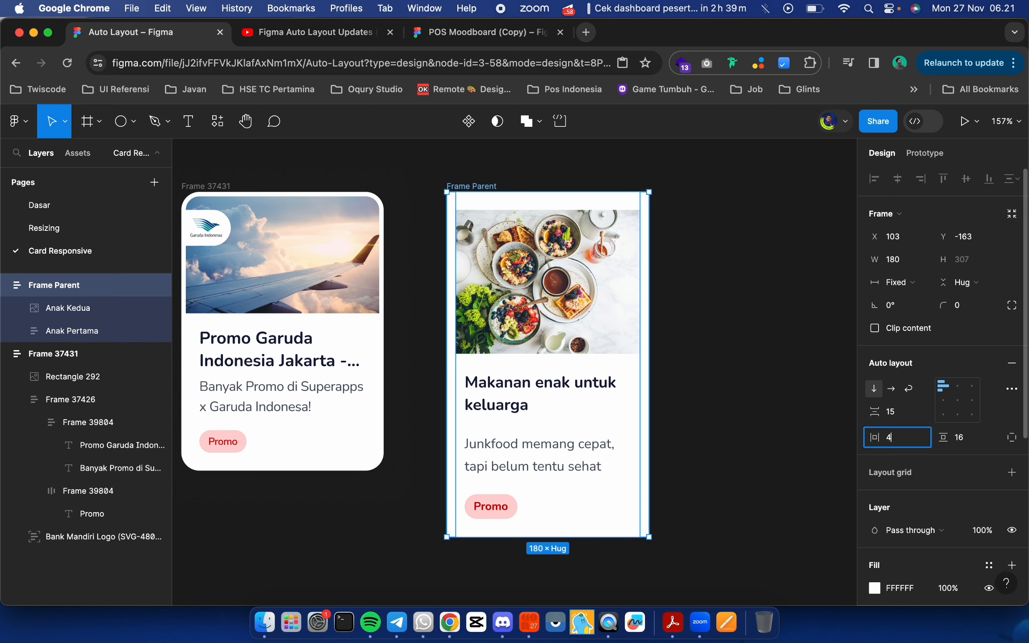
key("Return")
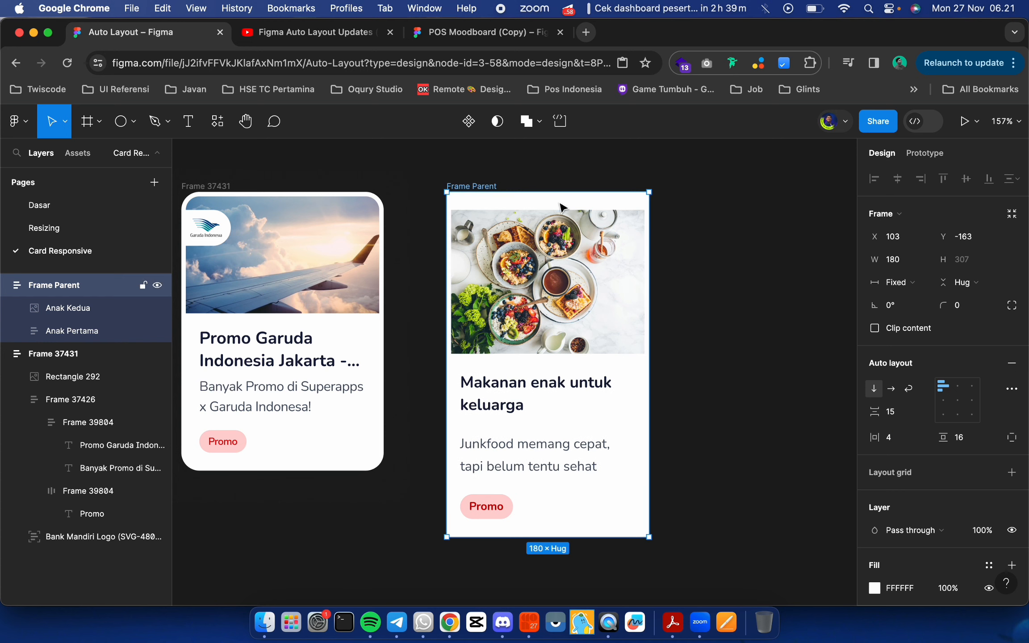
Set the vertical padding of the food card's Frame Parent to 4
left_click(963, 440)
type("4")
key("Return")
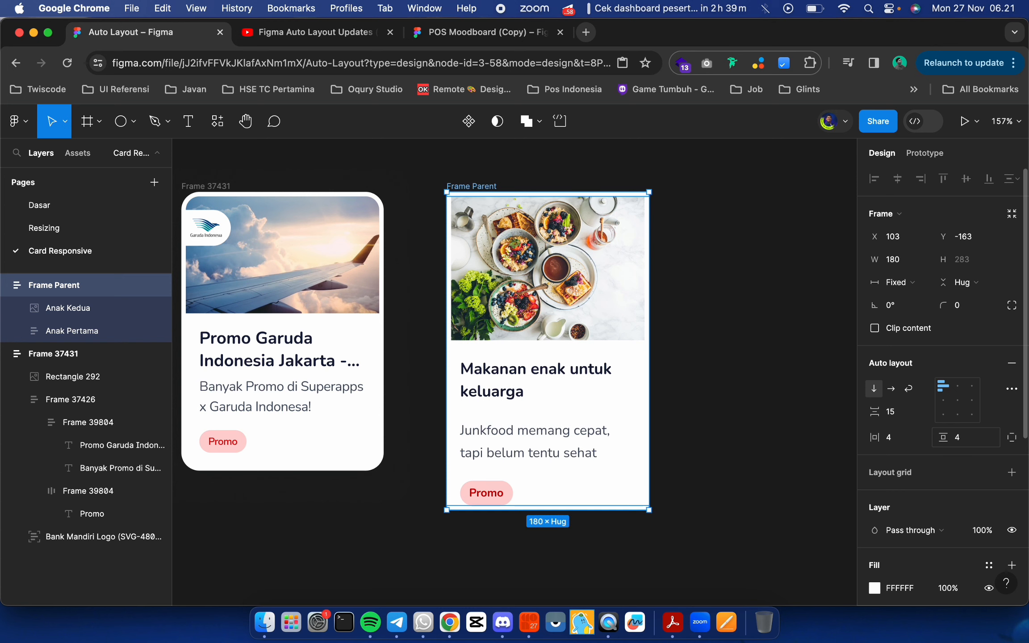
left_click(712, 303)
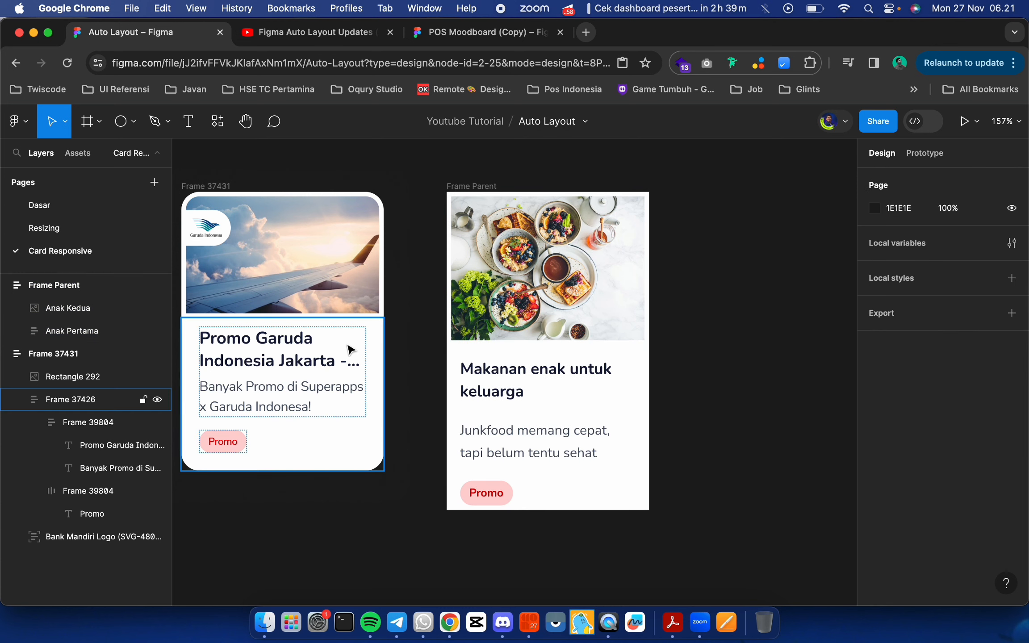
Set the horizontal padding of the food card's Anak Pertama frame to 12
left_click(501, 372)
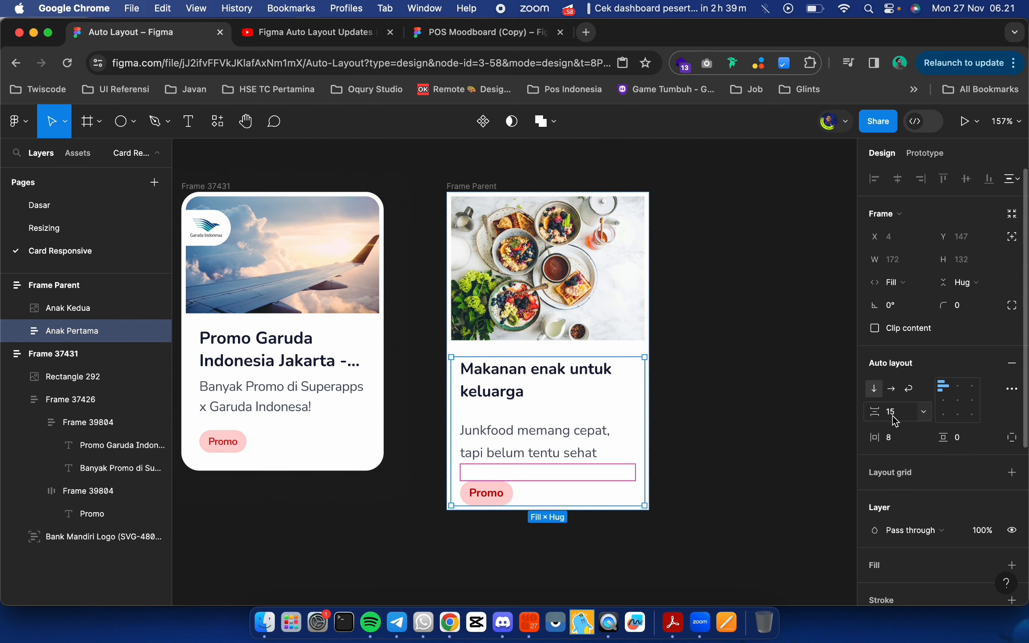
left_click(891, 437)
type("12")
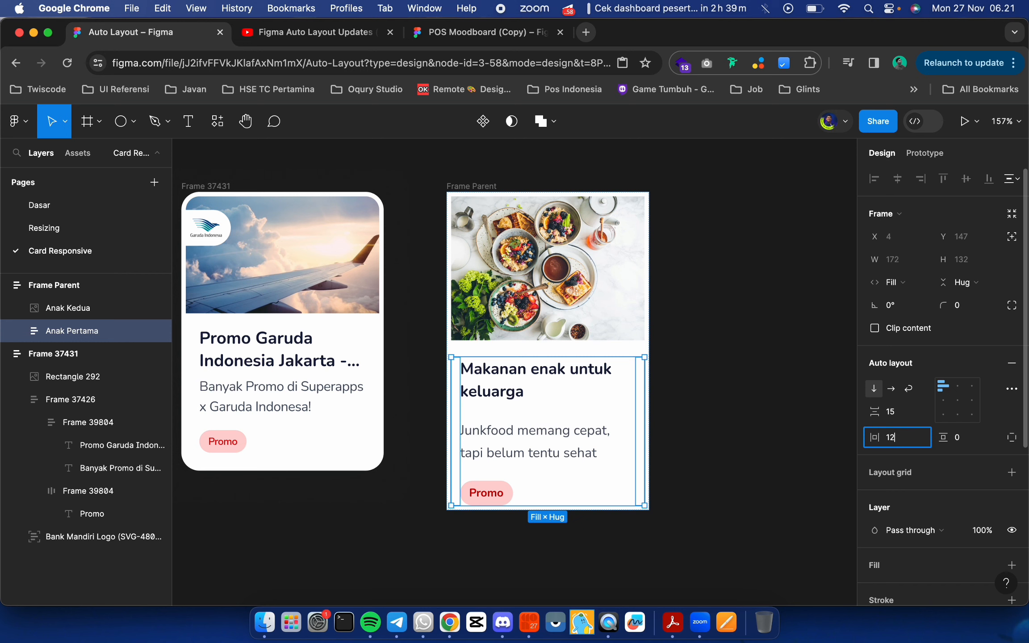
key("Return")
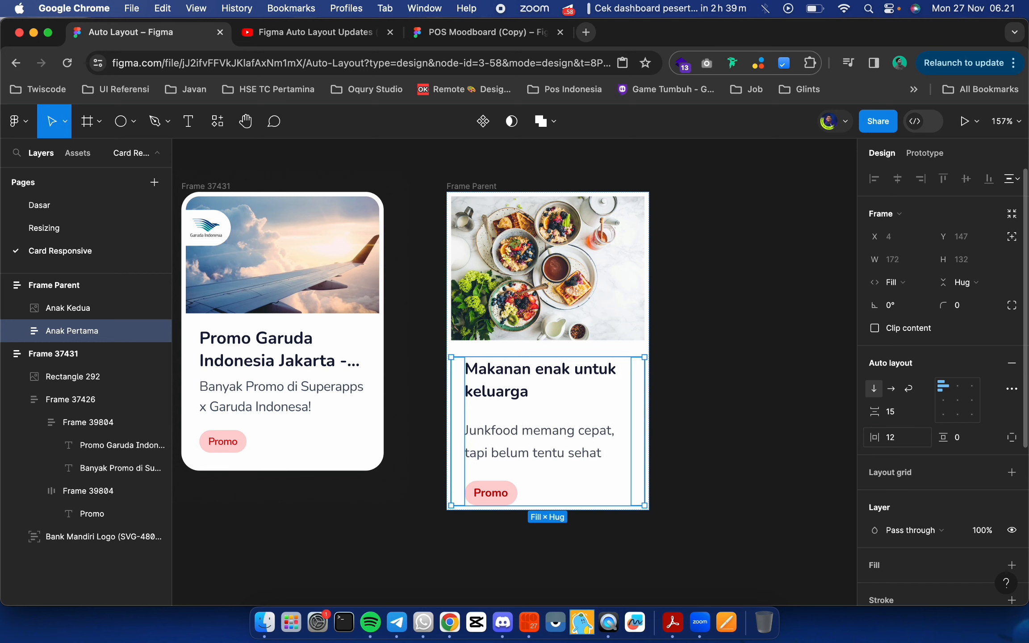
left_click(688, 356)
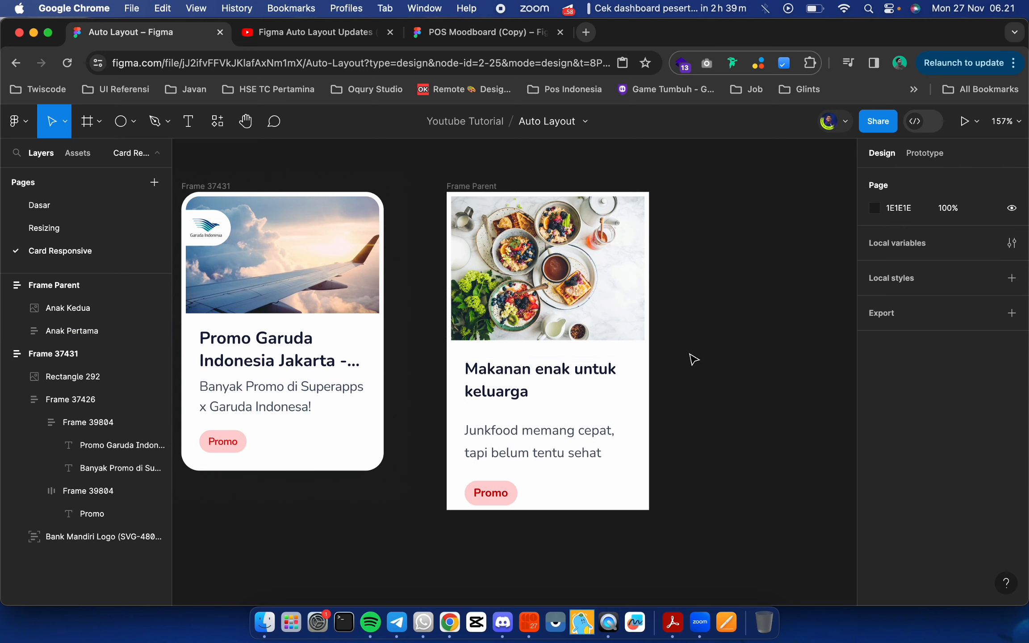
Check the Garuda card's text frame padding, try 12 as Anak Pertama's vertical padding, and settle on 0 above and 12 below
left_click(611, 381)
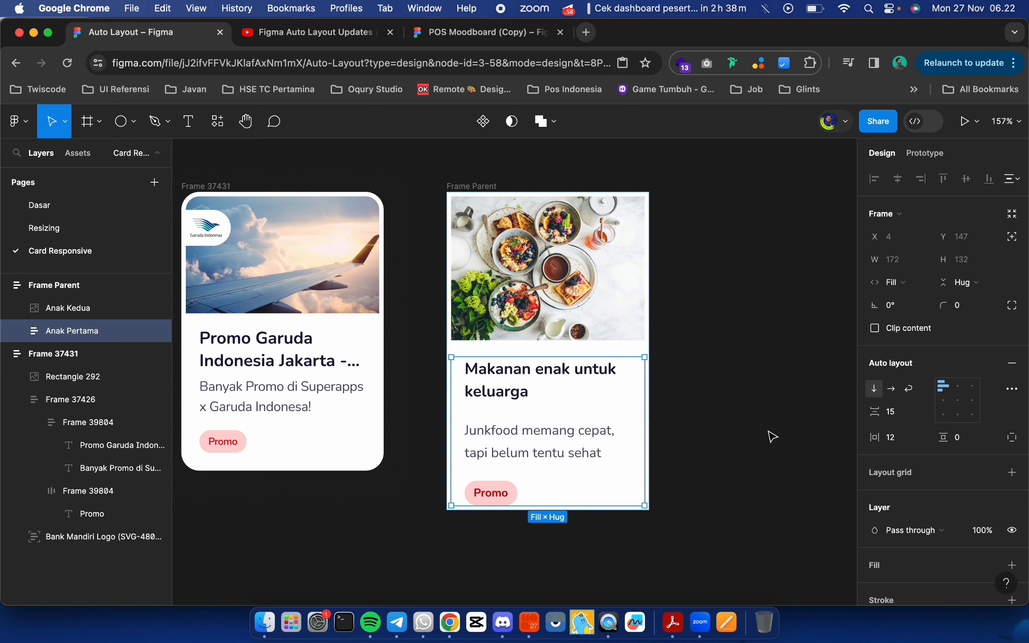
left_click(228, 460)
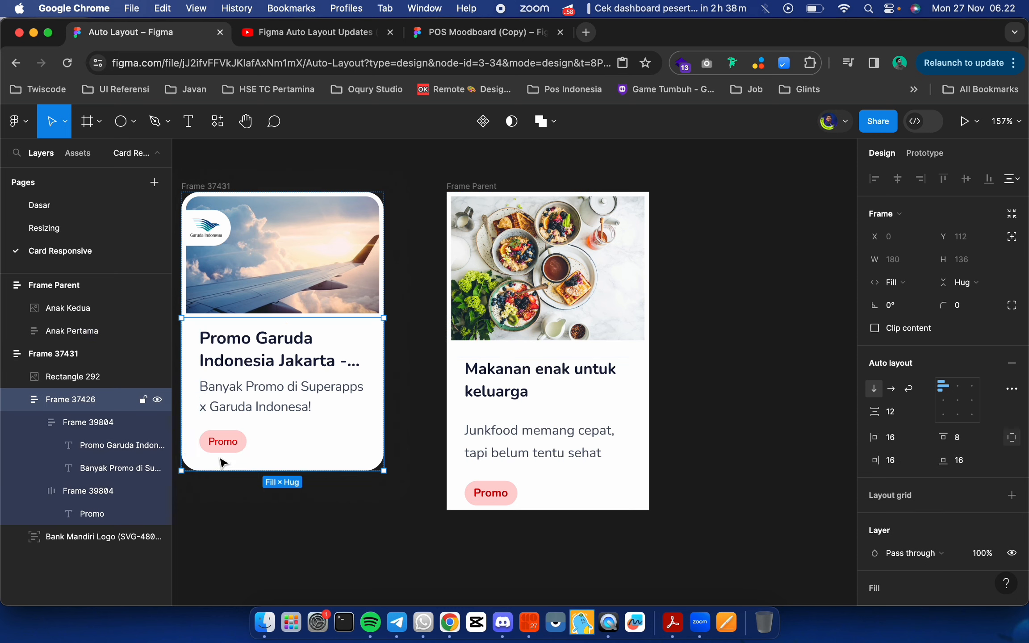
left_click(320, 510)
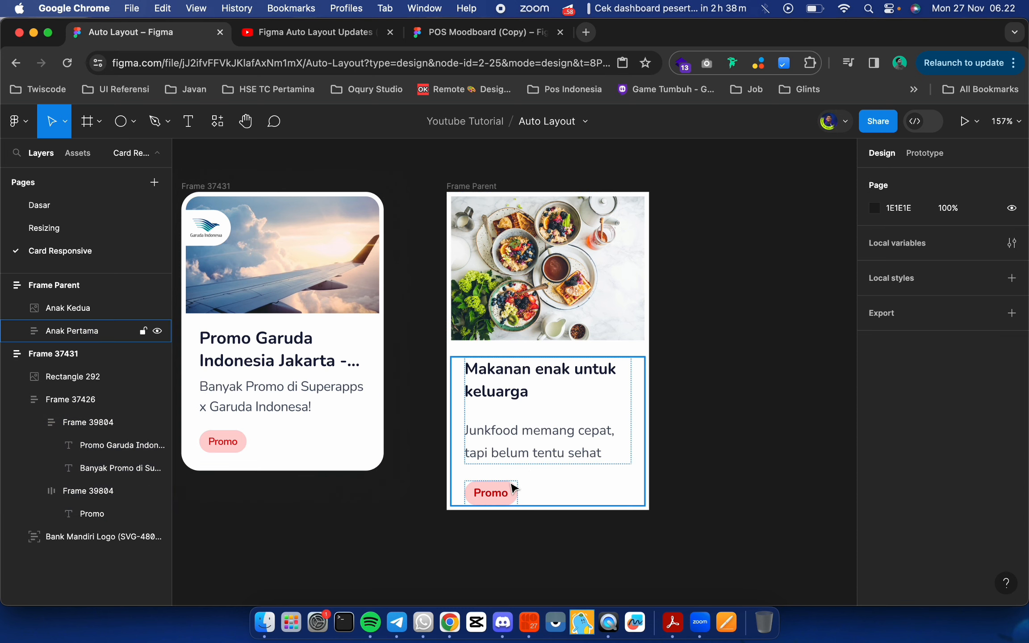
left_click(510, 488)
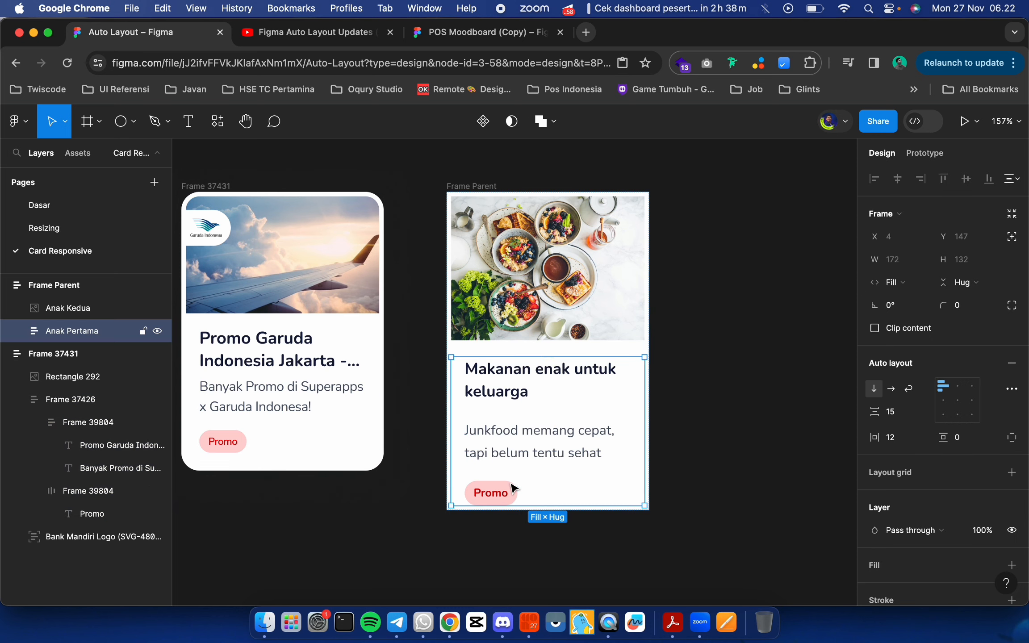
left_click(973, 441)
key("Return")
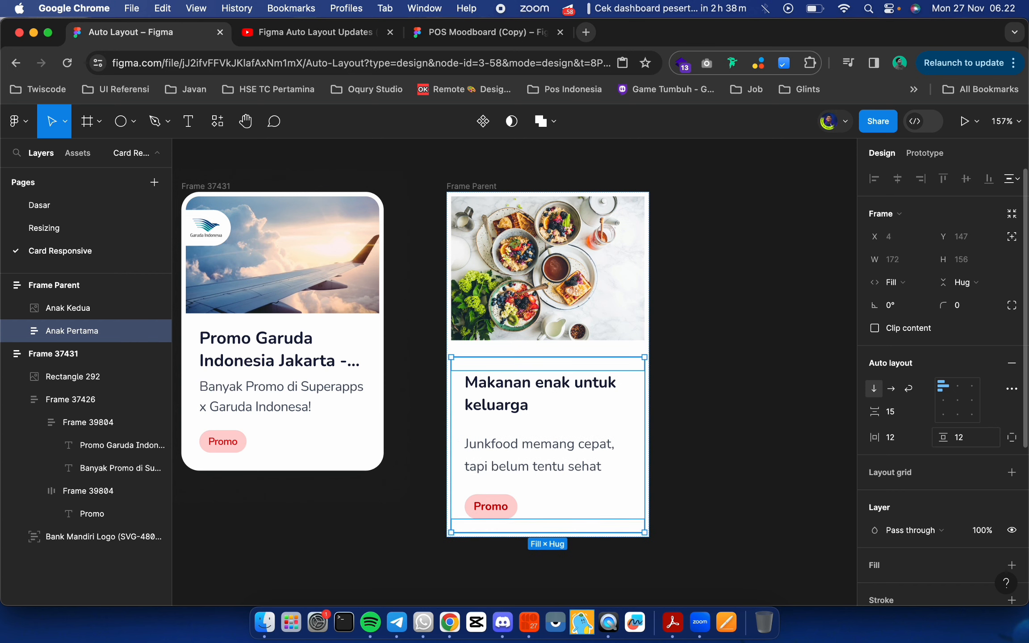
left_click(975, 437)
type("0,")
key("Return")
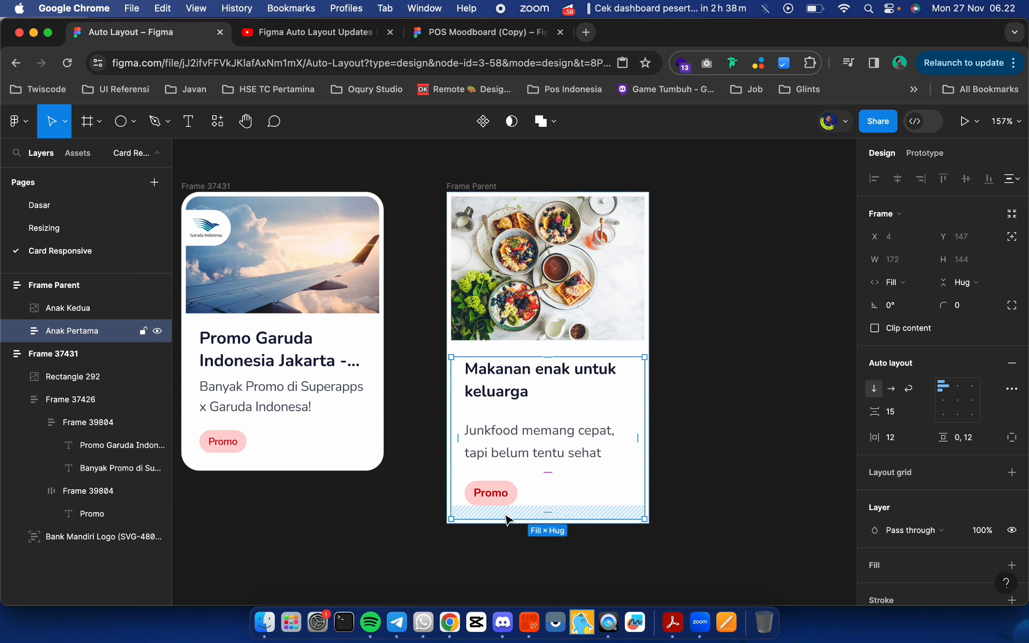
left_click(704, 477)
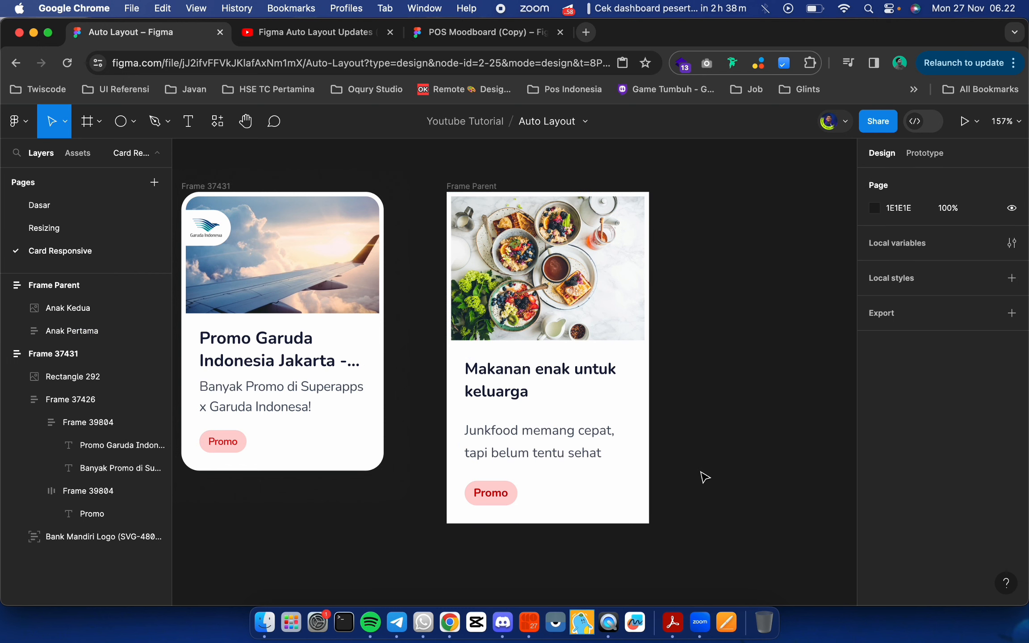
Check the Garuda card's corner radius and set the food card's Frame Parent corner radius to 16
scroll(704, 477, "down", 3)
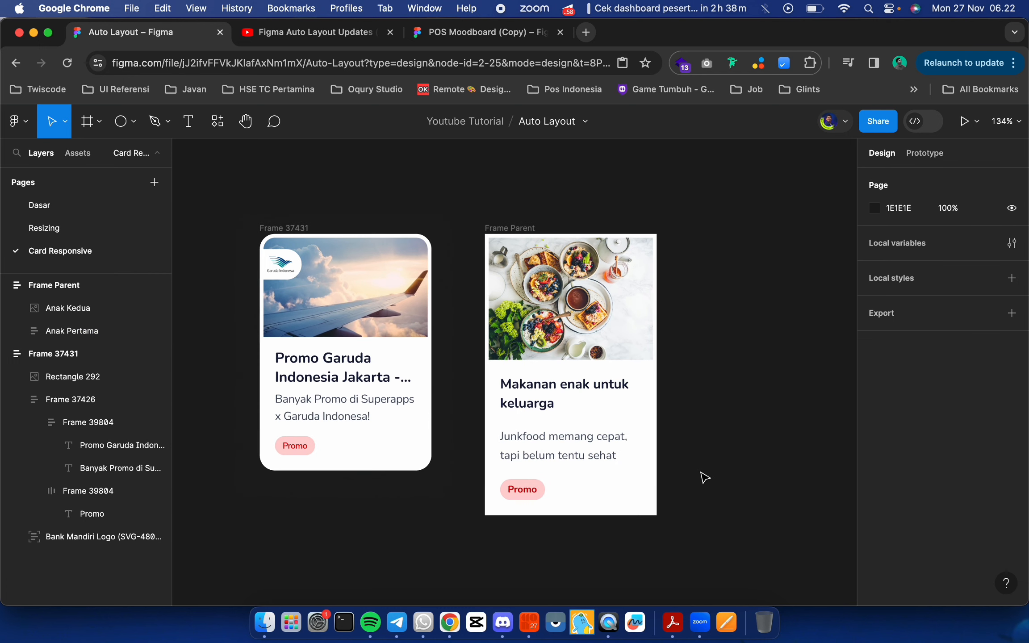
left_click(496, 230)
left_click(294, 230)
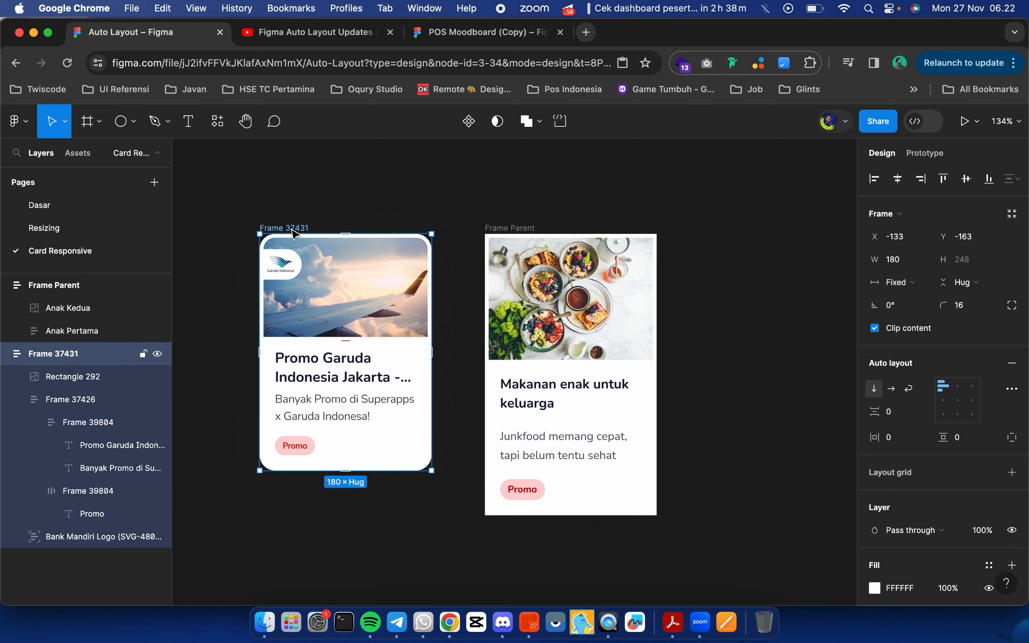
left_click(519, 227)
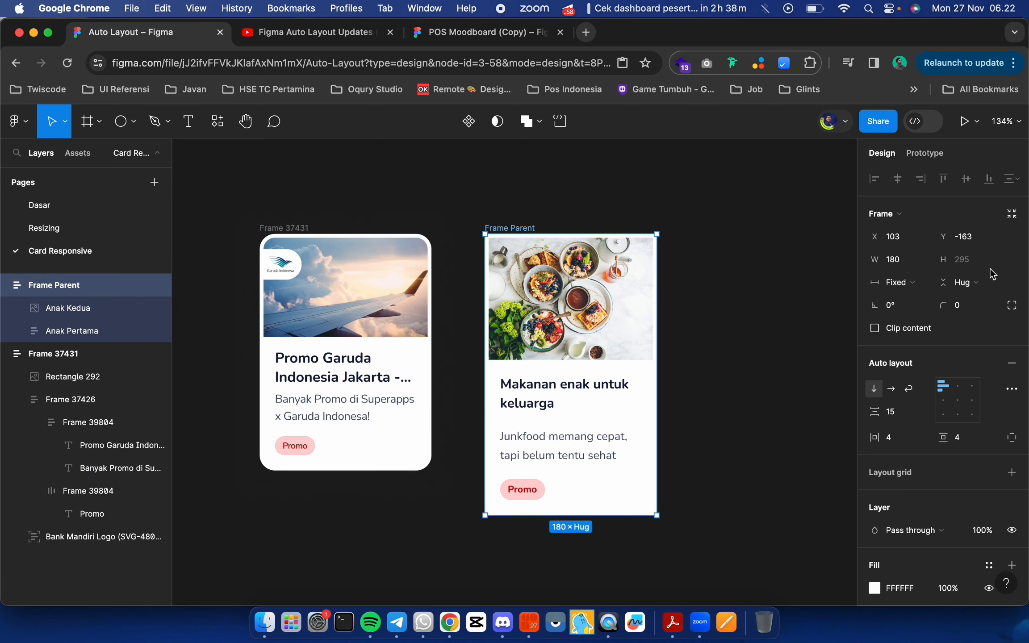
left_click(965, 312)
key("Return")
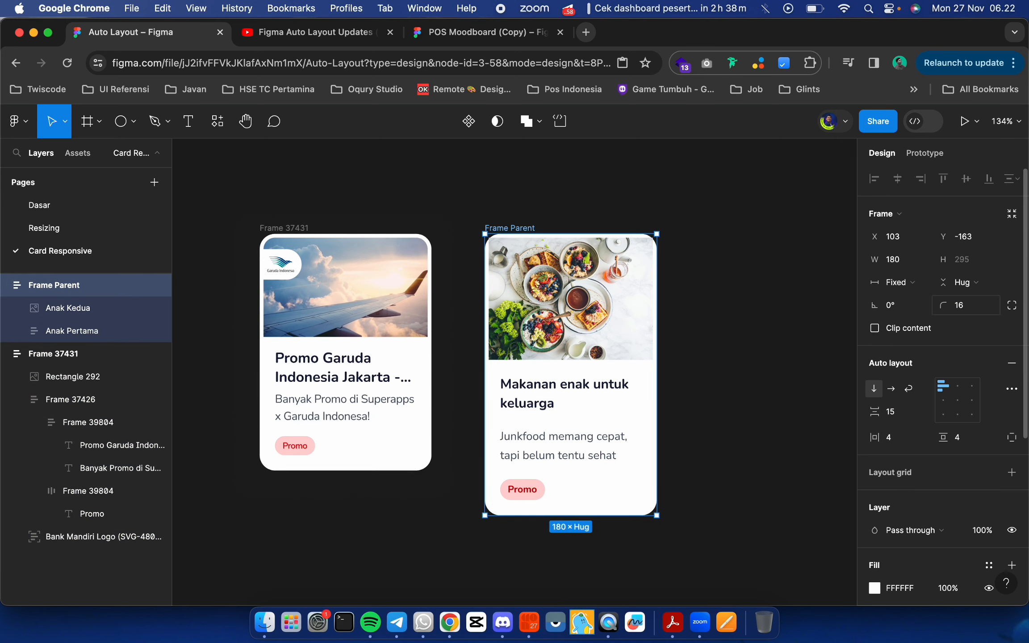
left_click(775, 411)
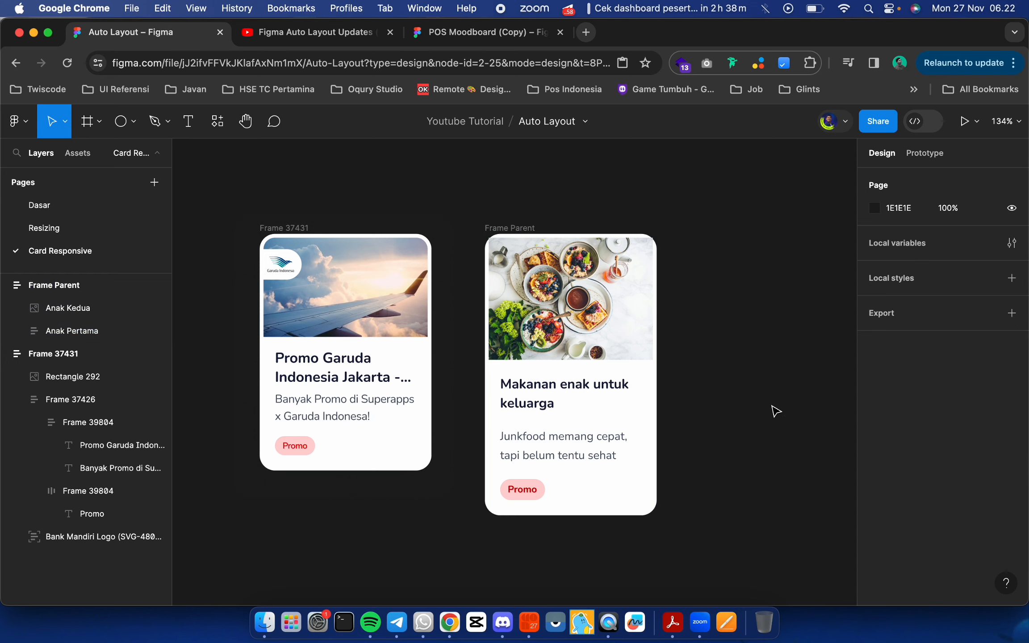
Set the gap between the title and description in the food card's Anak Text frame to 4
left_click(548, 402)
left_click(549, 402)
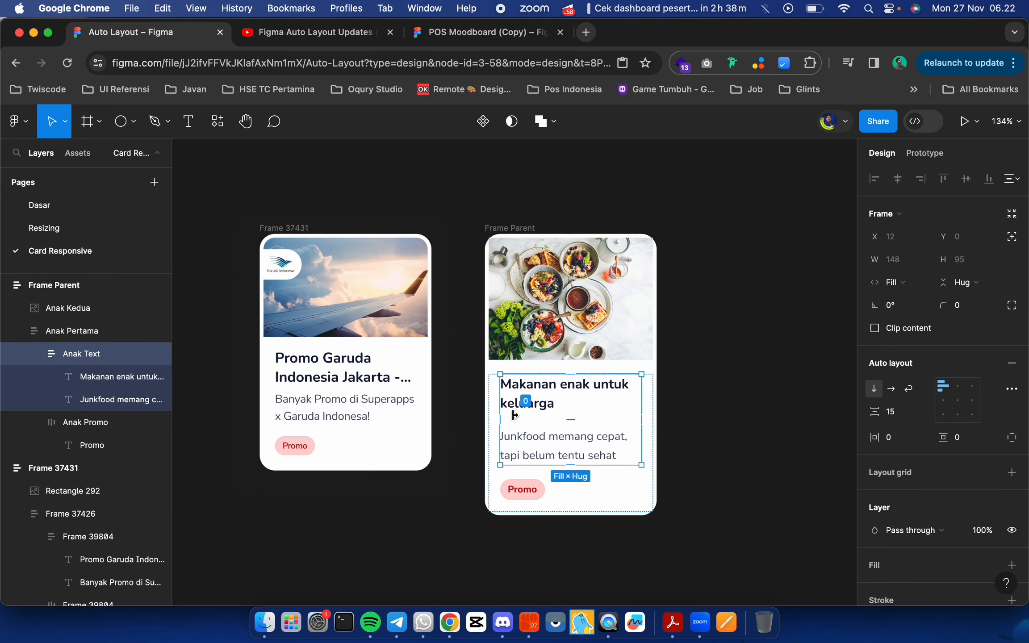
left_click(758, 443)
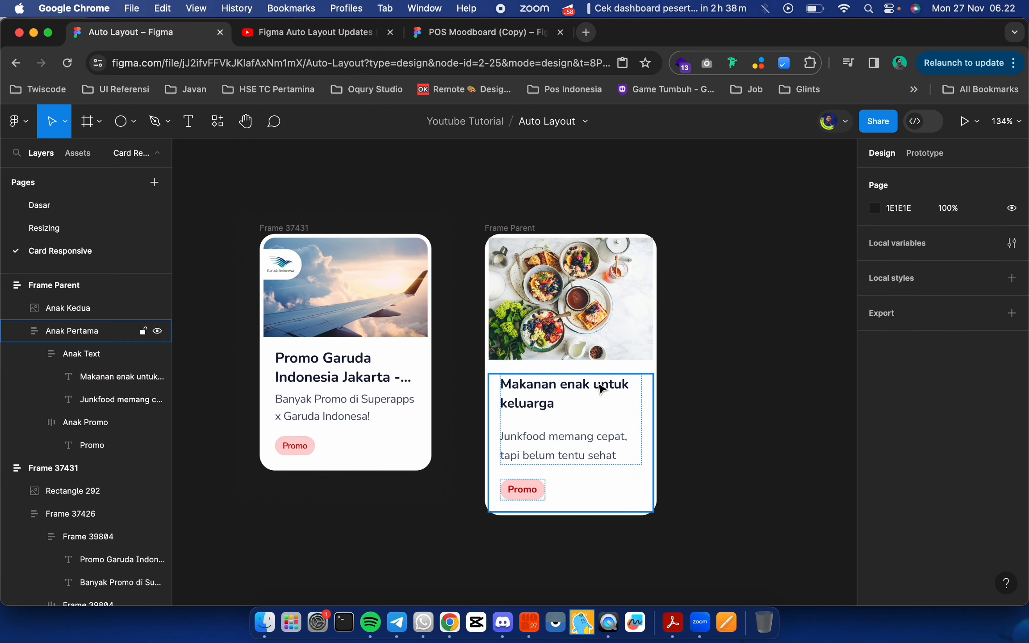
left_click(638, 424)
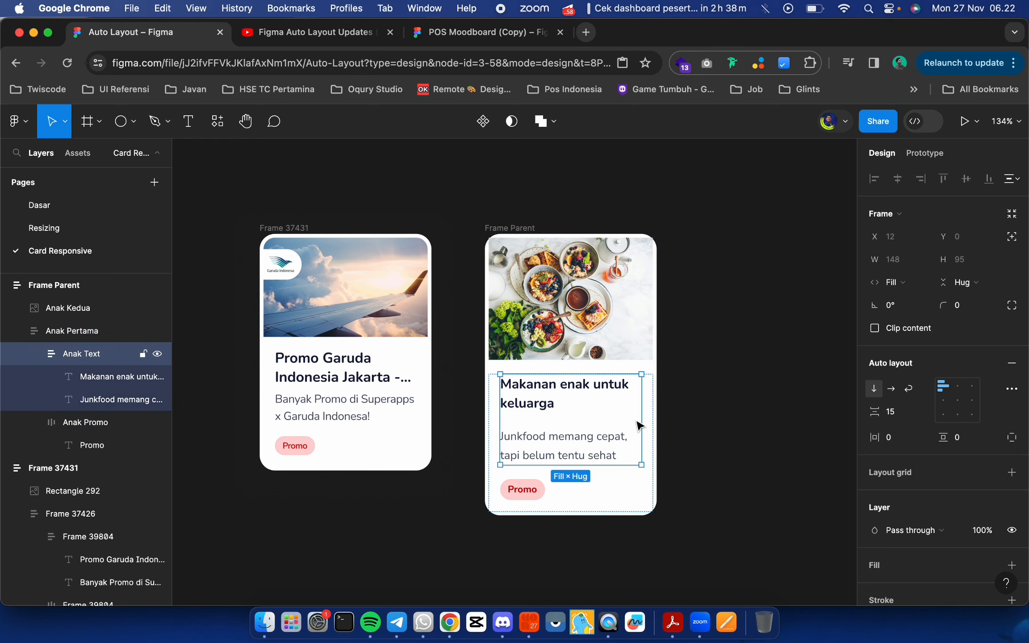
left_click(548, 426)
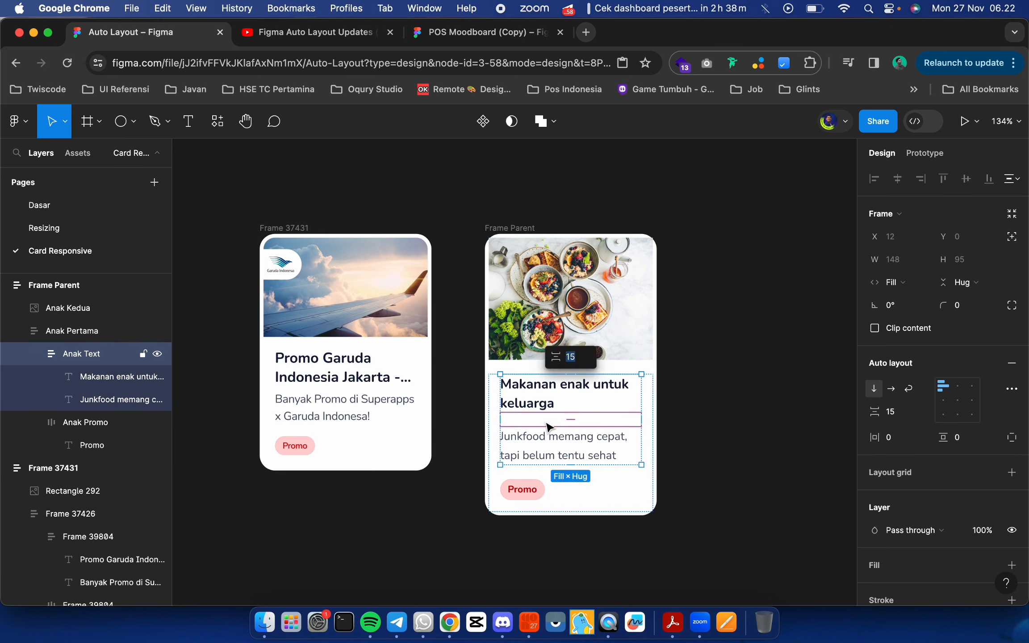
type("4")
key("Return")
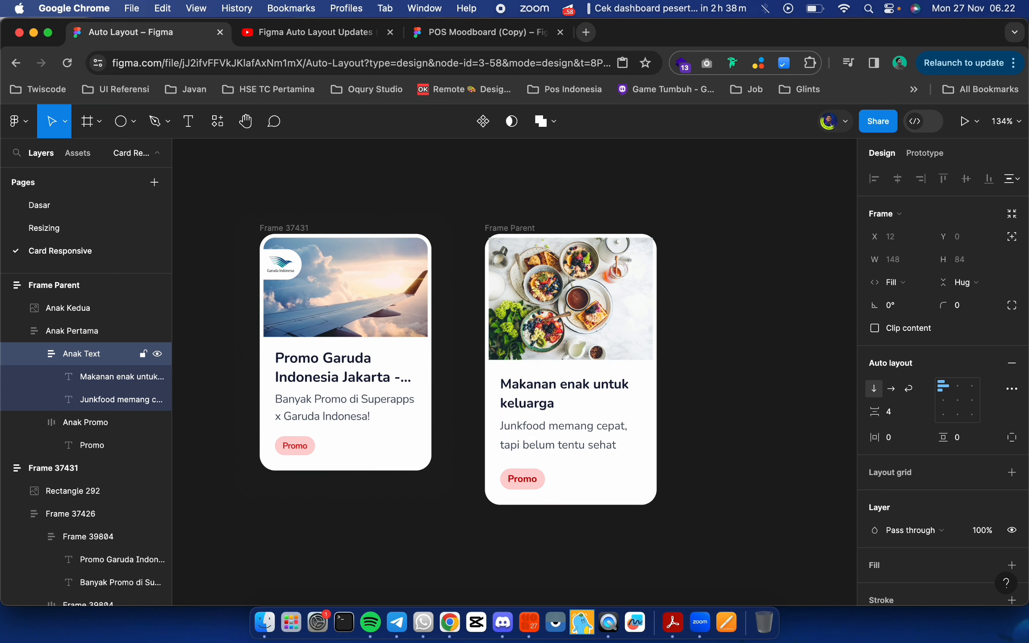
left_click(709, 463)
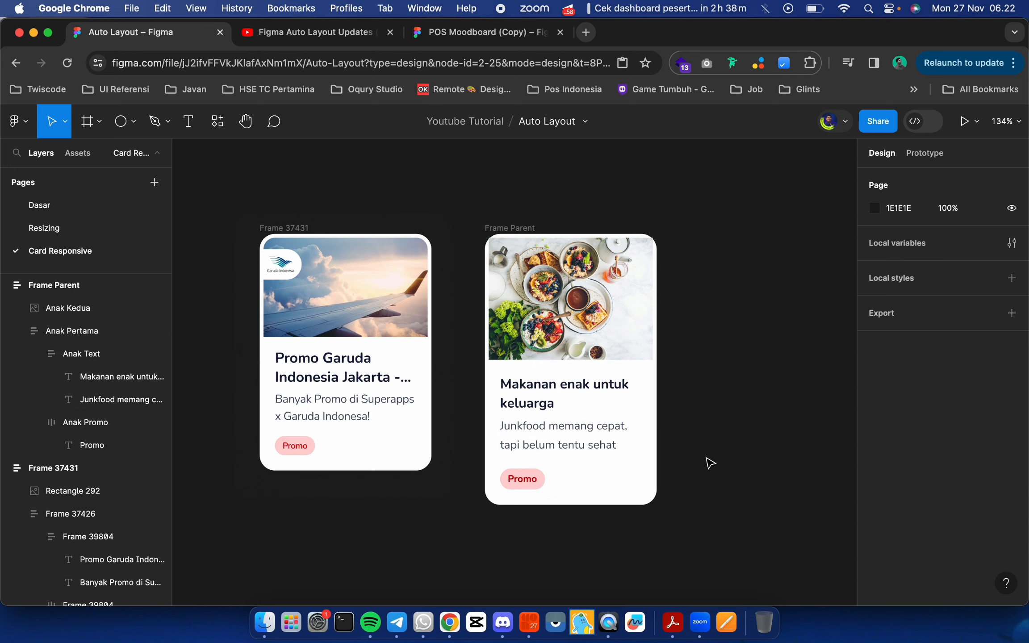
Set the gap between the image and the text section in the food card's Frame Parent to 8
left_click(645, 373)
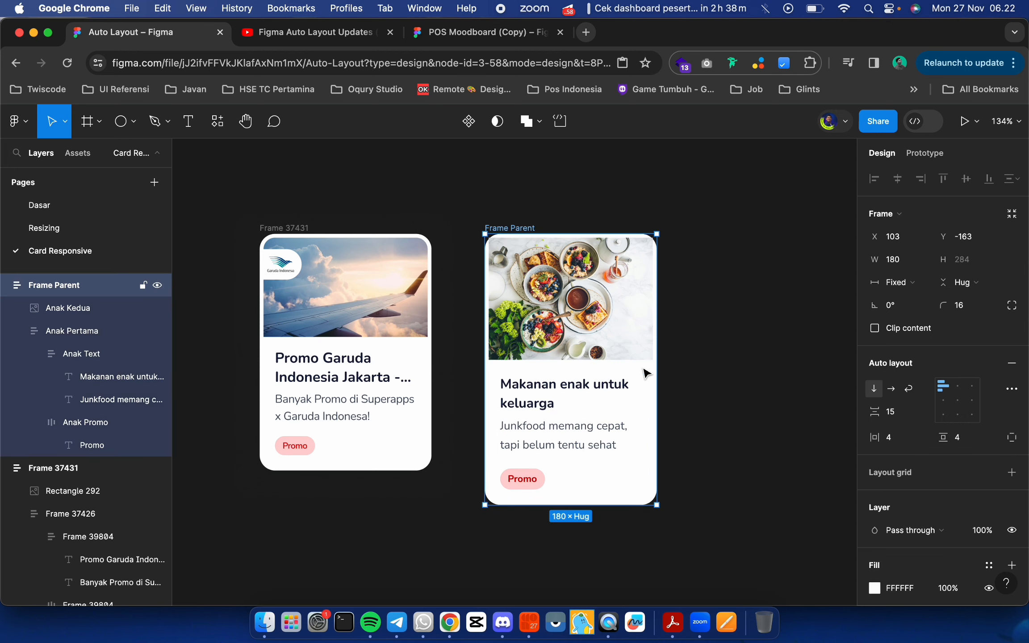
left_click(587, 371)
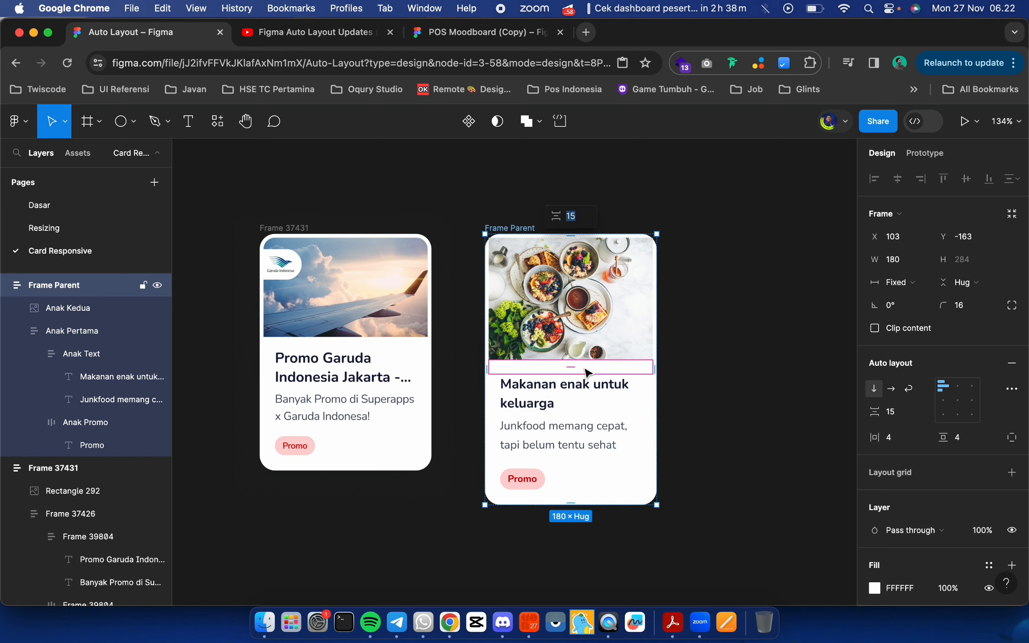
type("4")
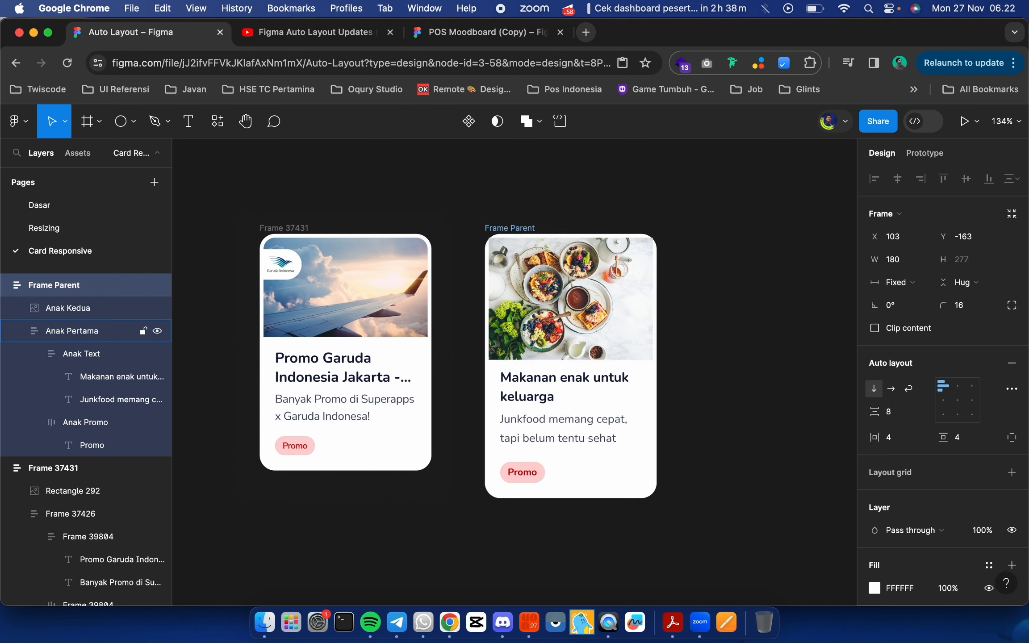
left_click(734, 409)
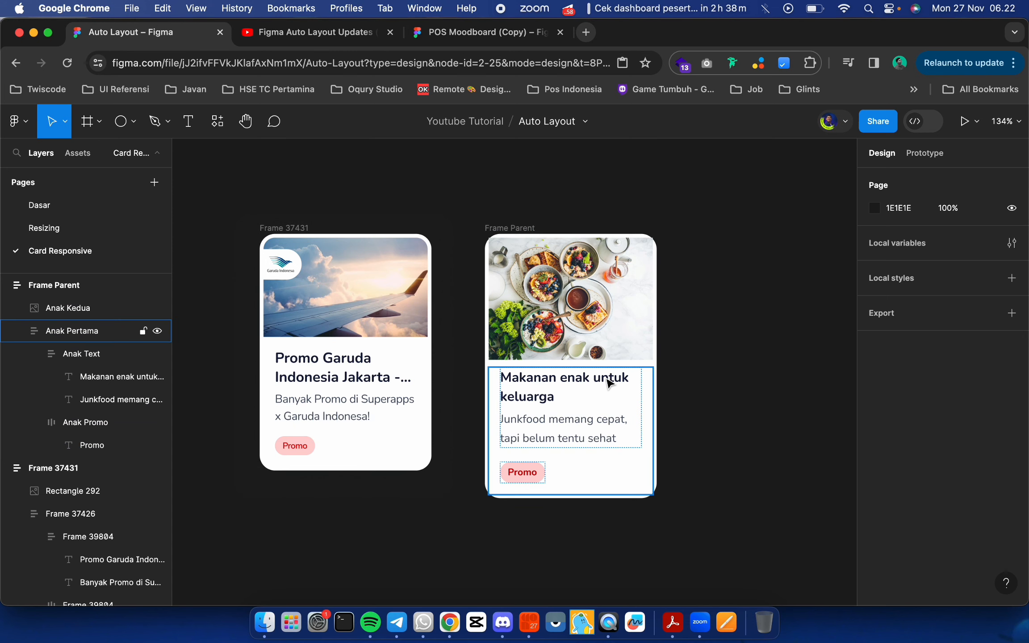
Try 8 as the corner radius of the food image Anak Kedua, and raise it gradually to 16
scroll(608, 383, "up", 5)
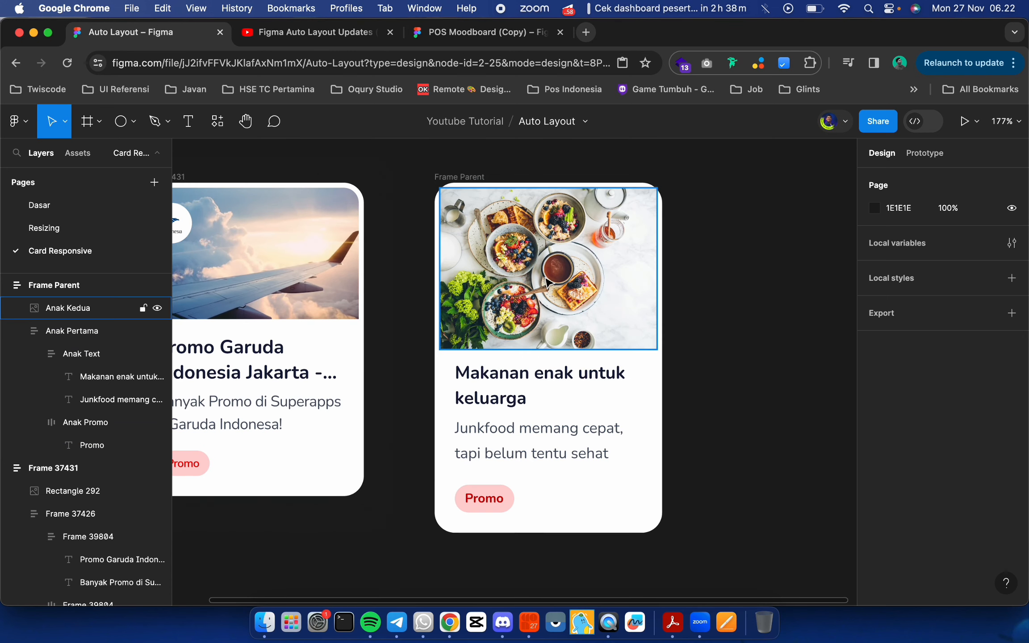
left_click(547, 281)
scroll(547, 281, "up", 3)
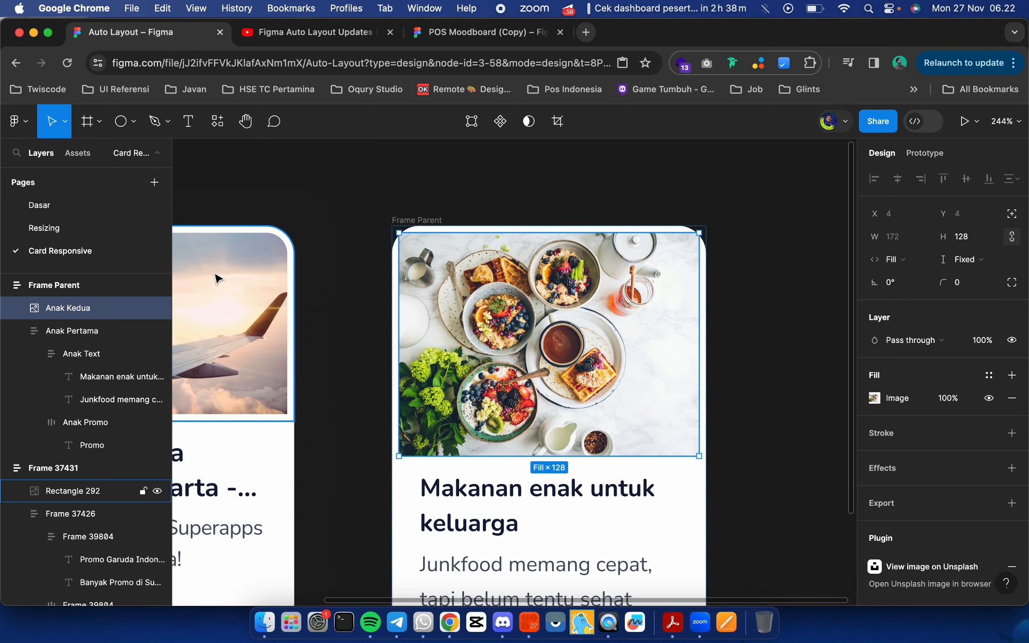
left_click(241, 282)
left_click(538, 309)
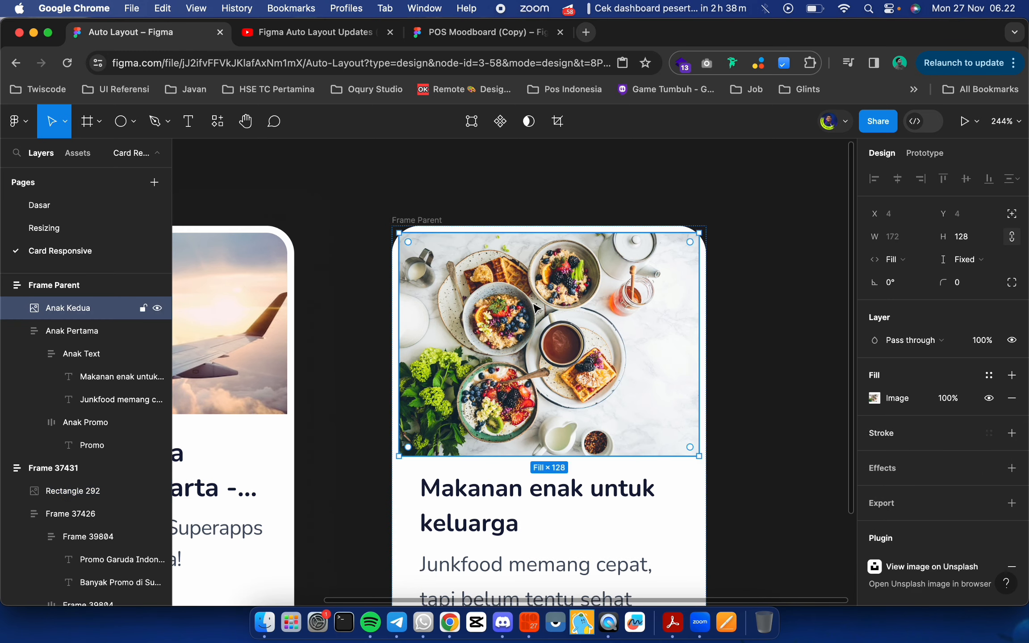
left_click(982, 287)
type("8")
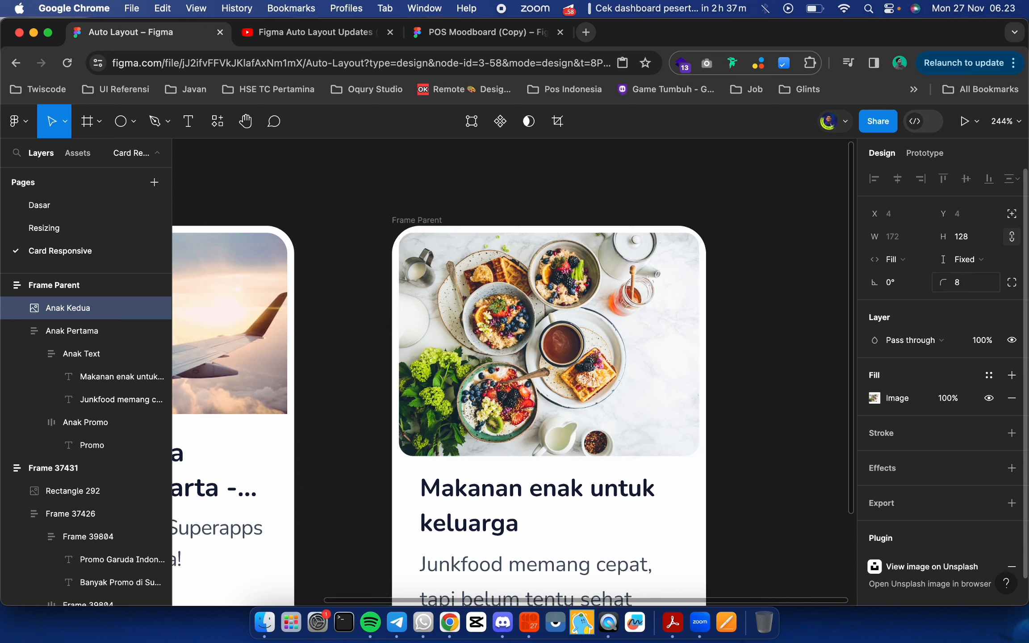
key("Return")
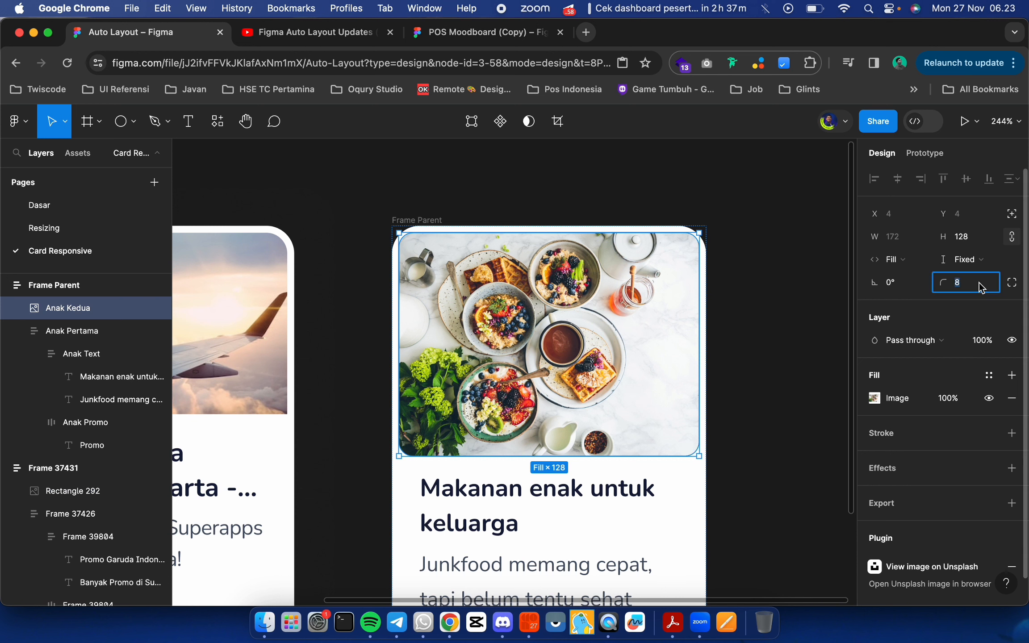
key("Up")
key("Up")
key("Up")
key("Up")
key("Up")
key("Up")
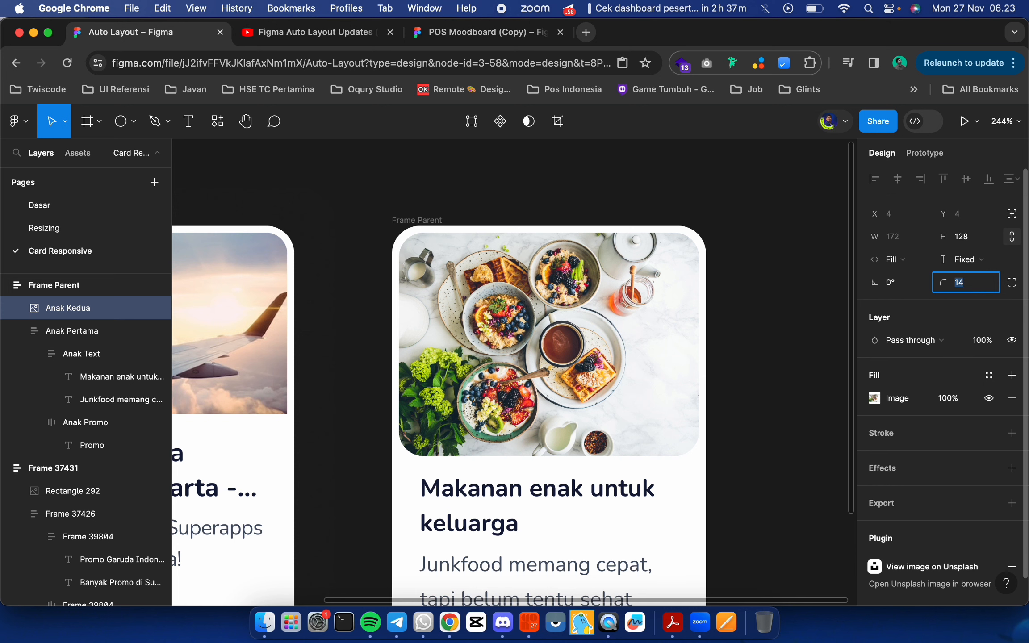
key("Up")
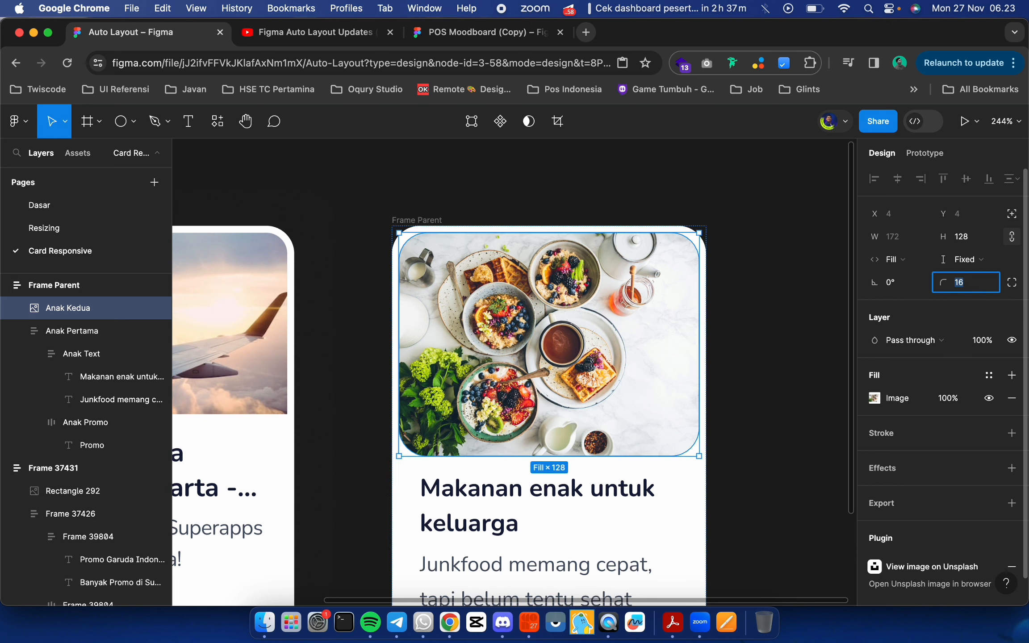
Lower the food image Anak Kedua's corner radius to 13, compare it with the card's rounding, and settle on 14
key("Down")
key("Down")
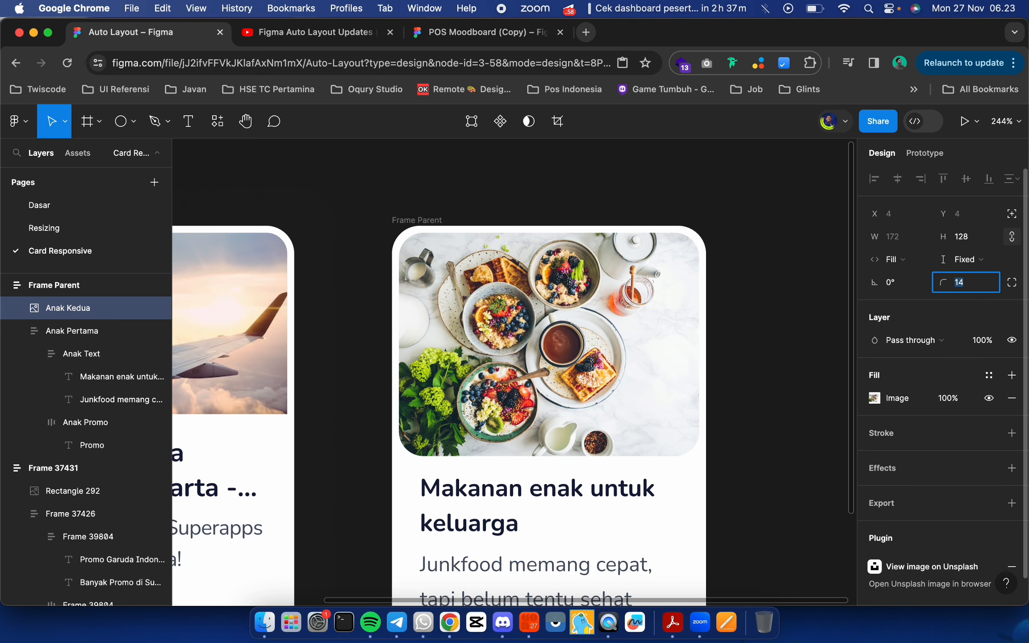
key("Down")
scroll(723, 235, "up", 10)
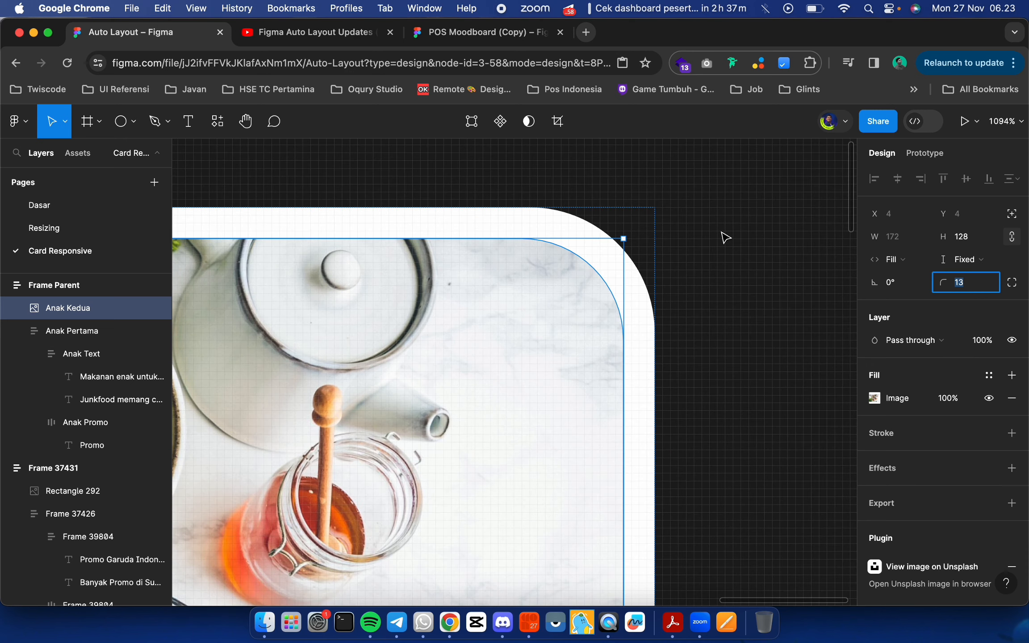
key("Up")
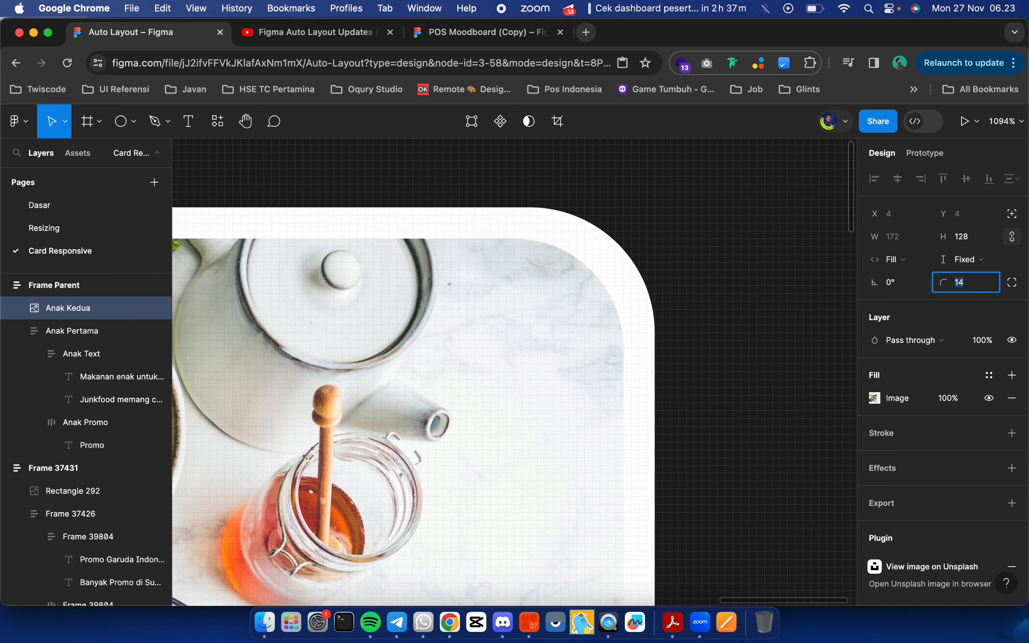
left_click(548, 214)
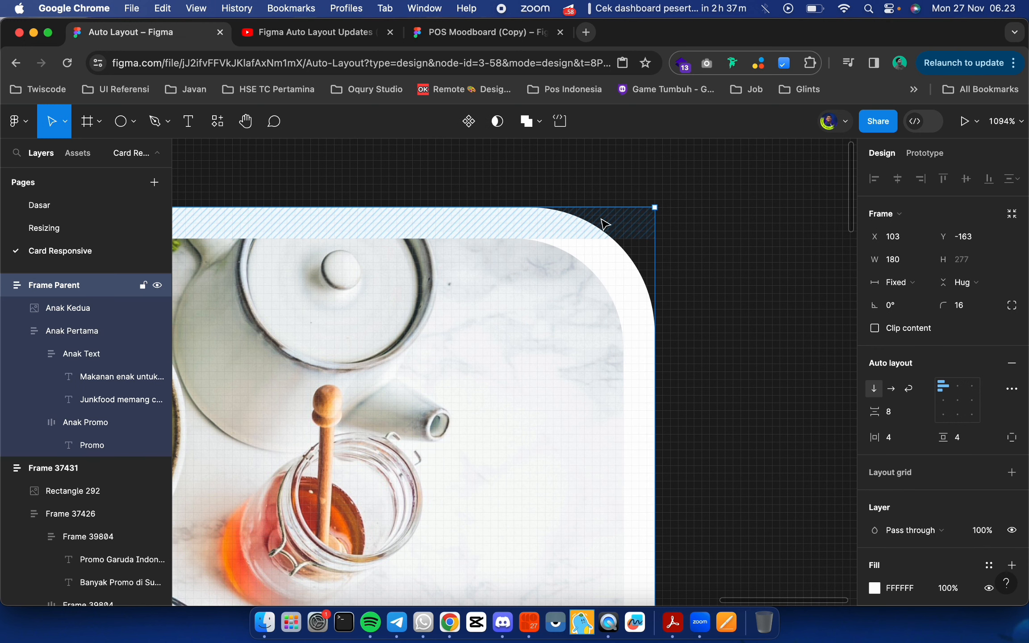
left_click(531, 312)
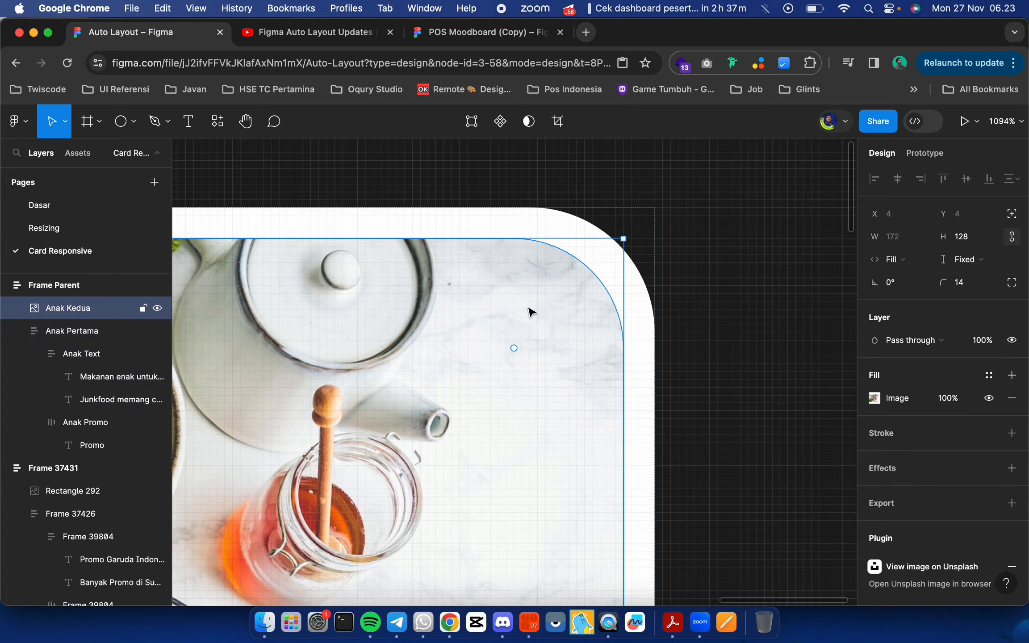
scroll(530, 312, "down", 5)
left_click(730, 312)
scroll(730, 312, "down", 10)
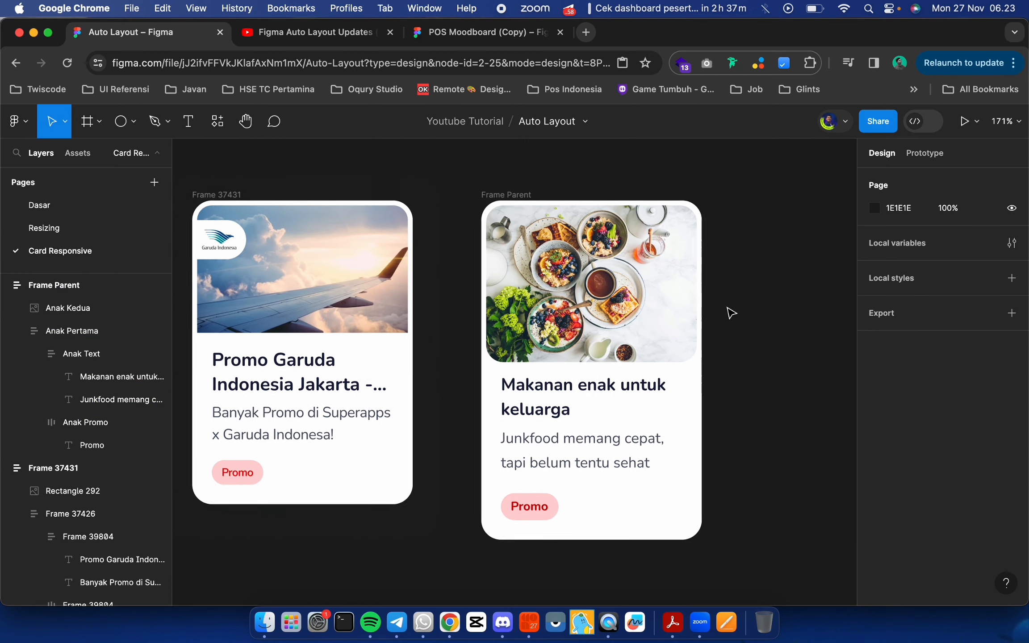
Crop the food image Anak Kedua from its bottom edge to a height of 103
scroll(730, 313, "up", 1)
left_click(655, 300)
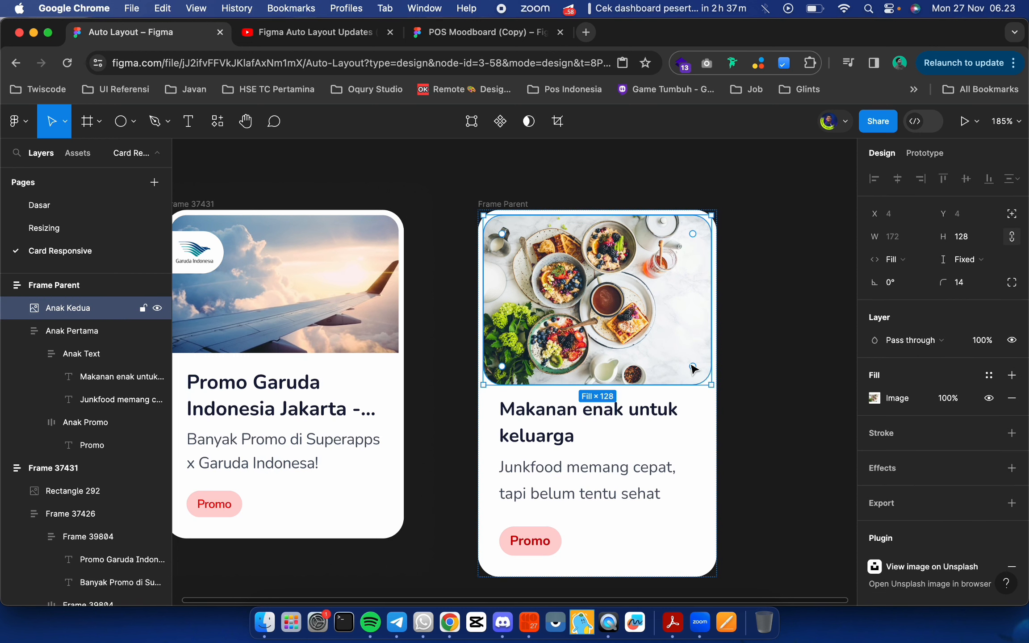
double_click(632, 319)
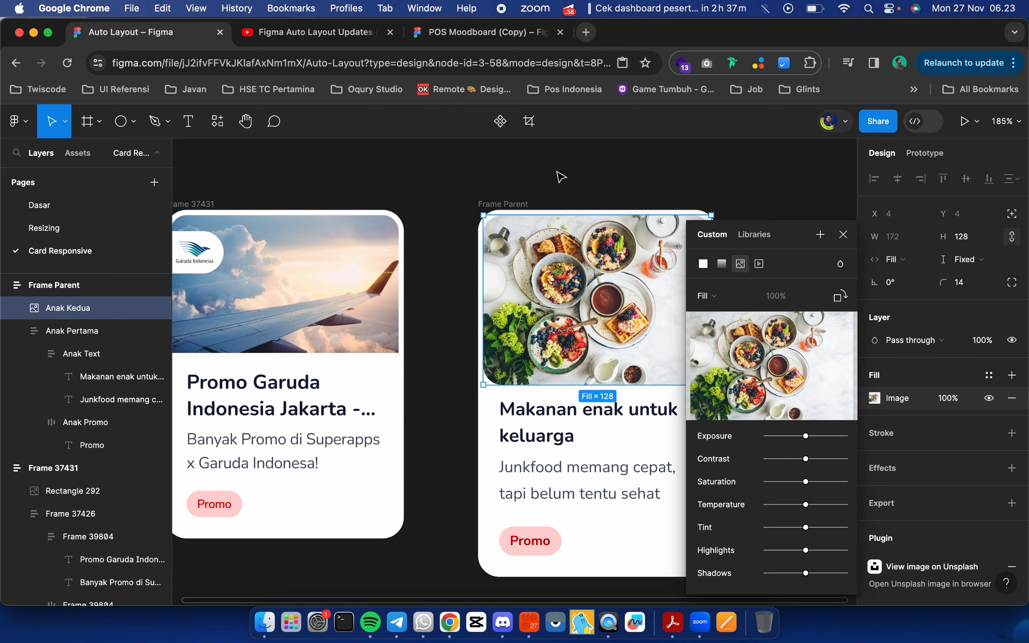
left_click(522, 120)
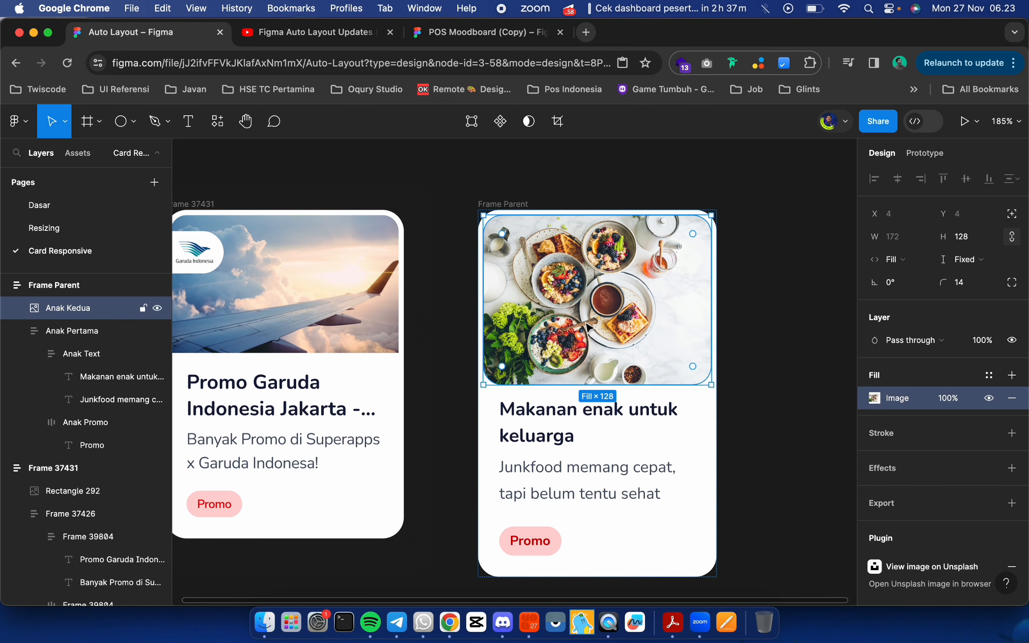
left_click(565, 132)
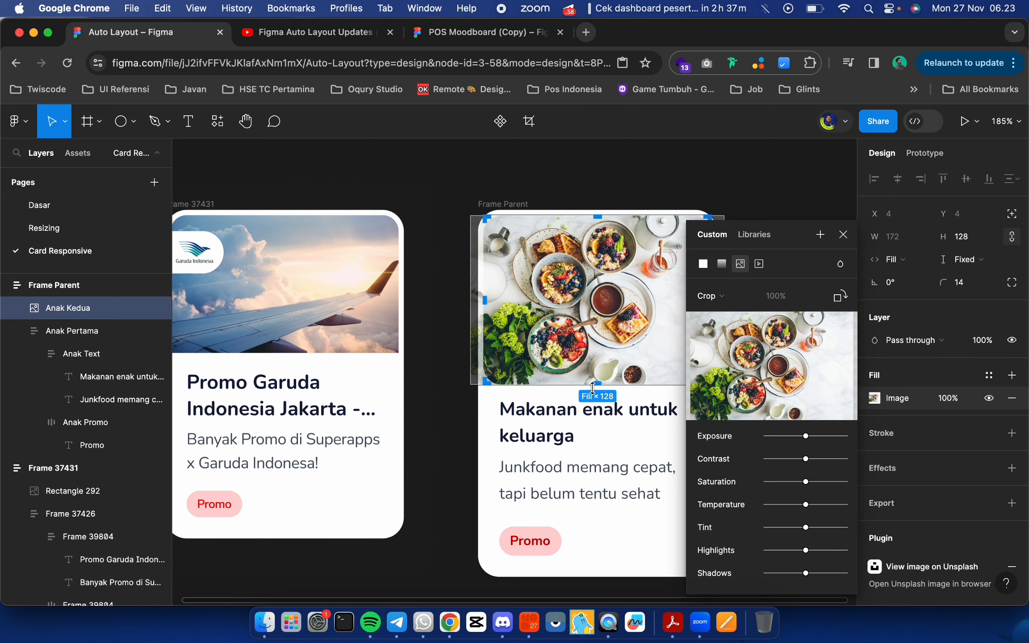
left_click_drag(597, 384, 595, 350)
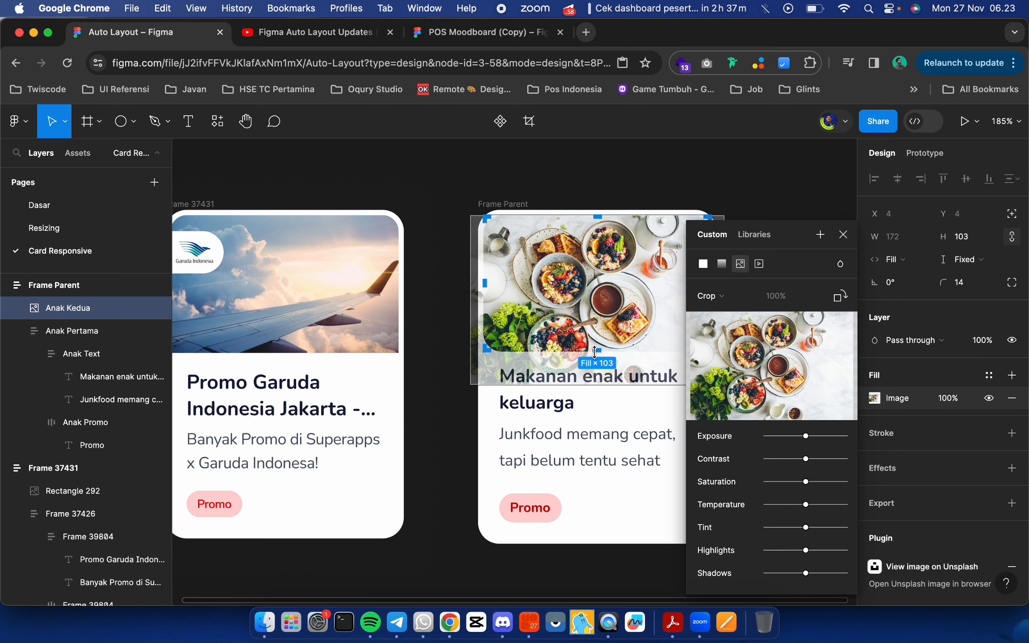
left_click(843, 235)
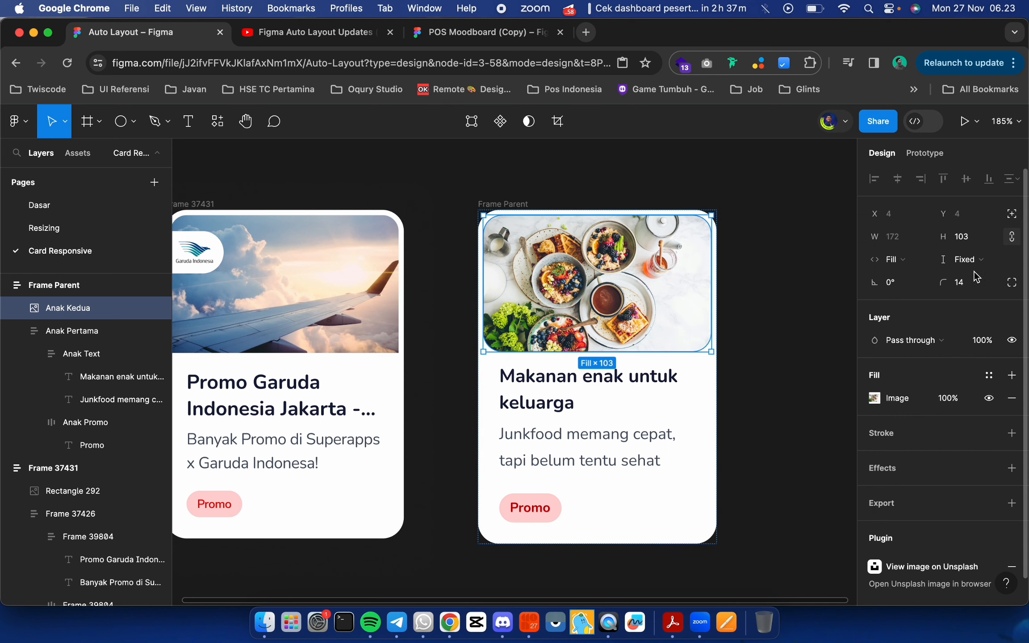
Set the food image's two bottom corner radii to 0 individually, keeping the top corners rounded
left_click(1011, 283)
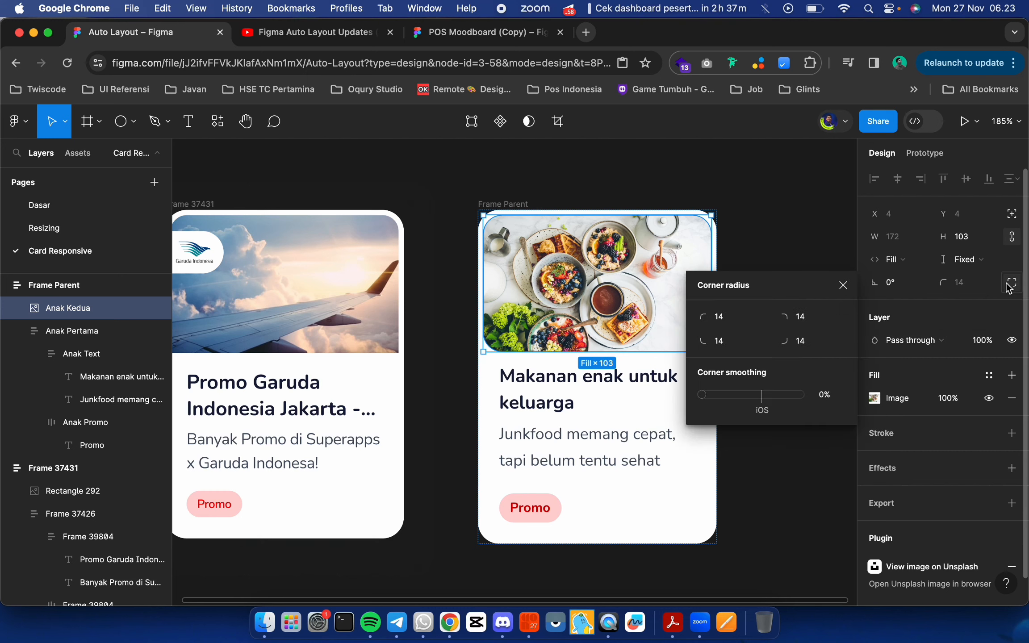
left_click(742, 345)
type("0")
key("Return")
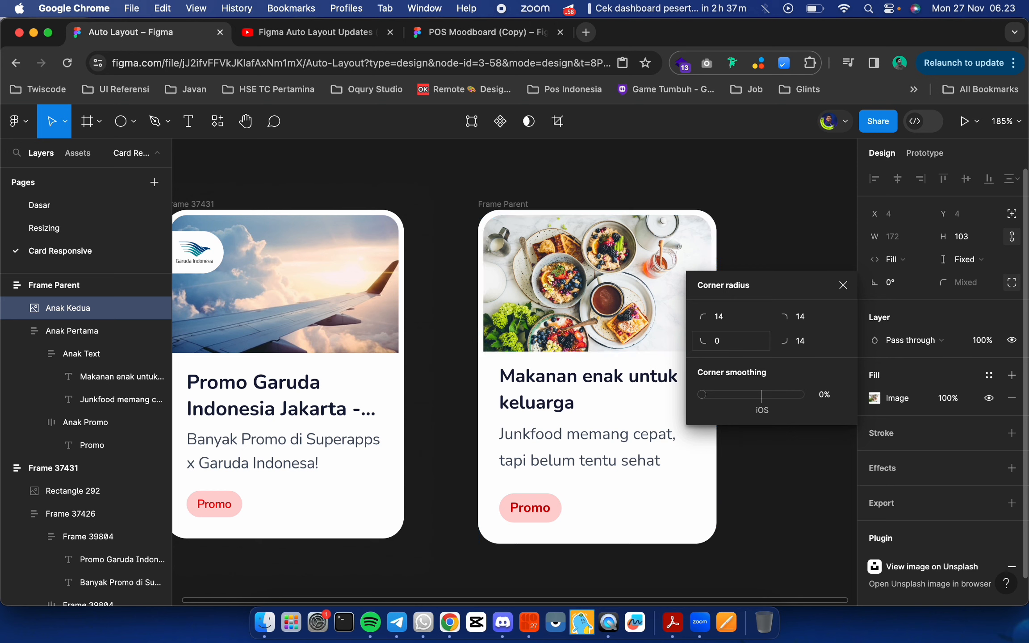
left_click(822, 342)
type("0")
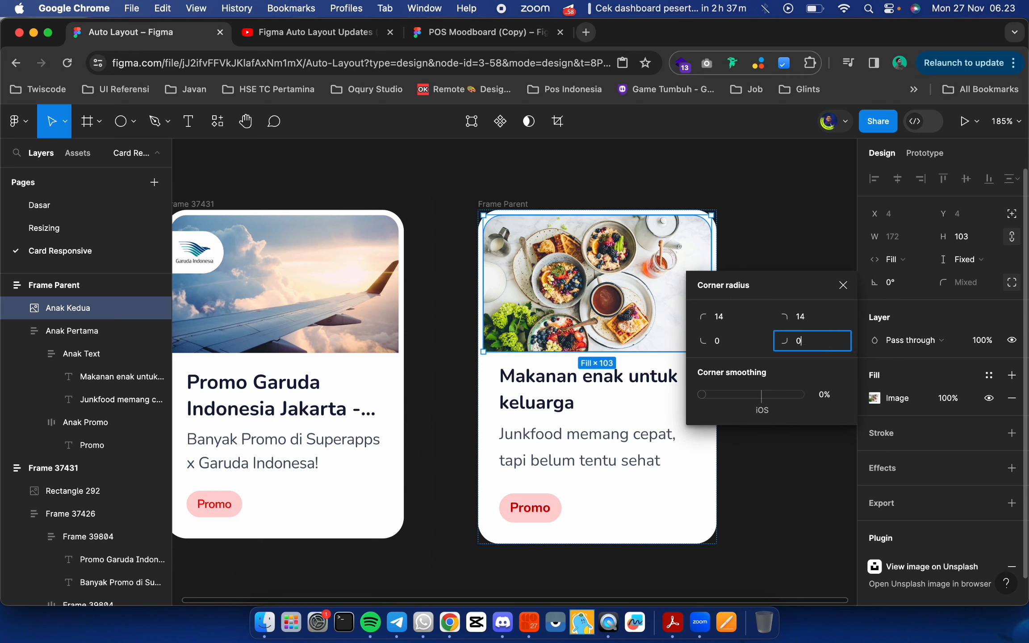
key("Return")
left_click(842, 286)
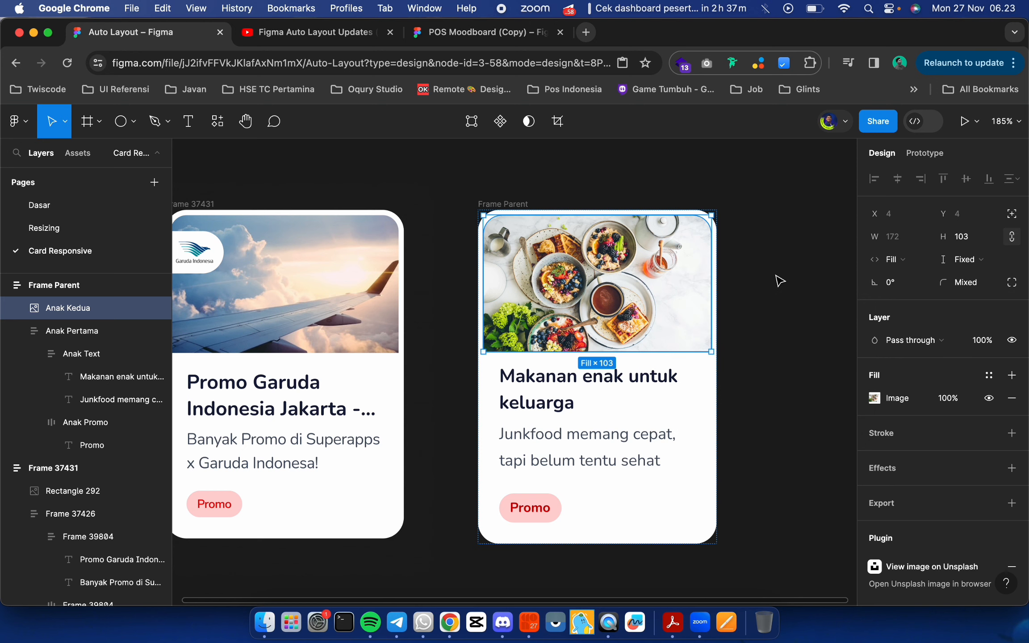
left_click(779, 280)
scroll(773, 314, "down", 5)
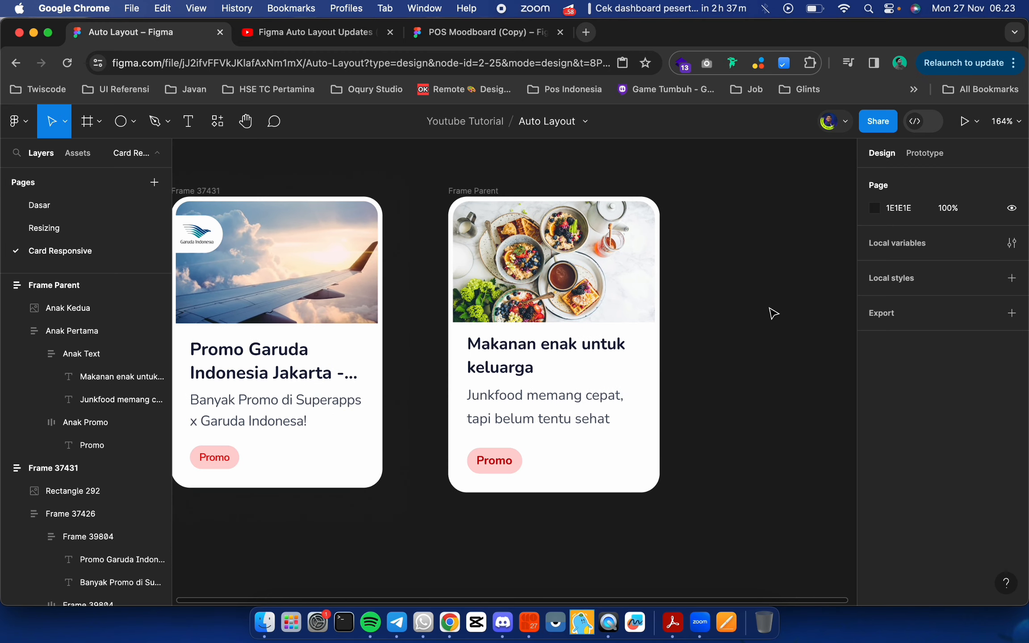
Try resizing the food card's Frame Parent from its right edge, and undo the resize
left_click(486, 194)
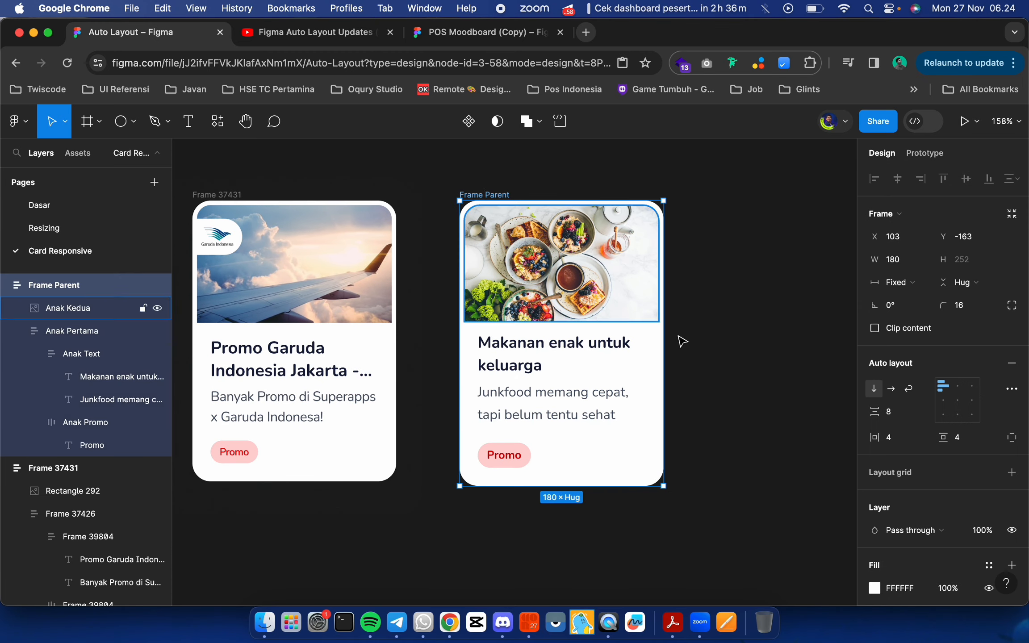
left_click_drag(663, 348, 598, 384)
key("ctrl+z")
scroll(602, 390, "left", 5)
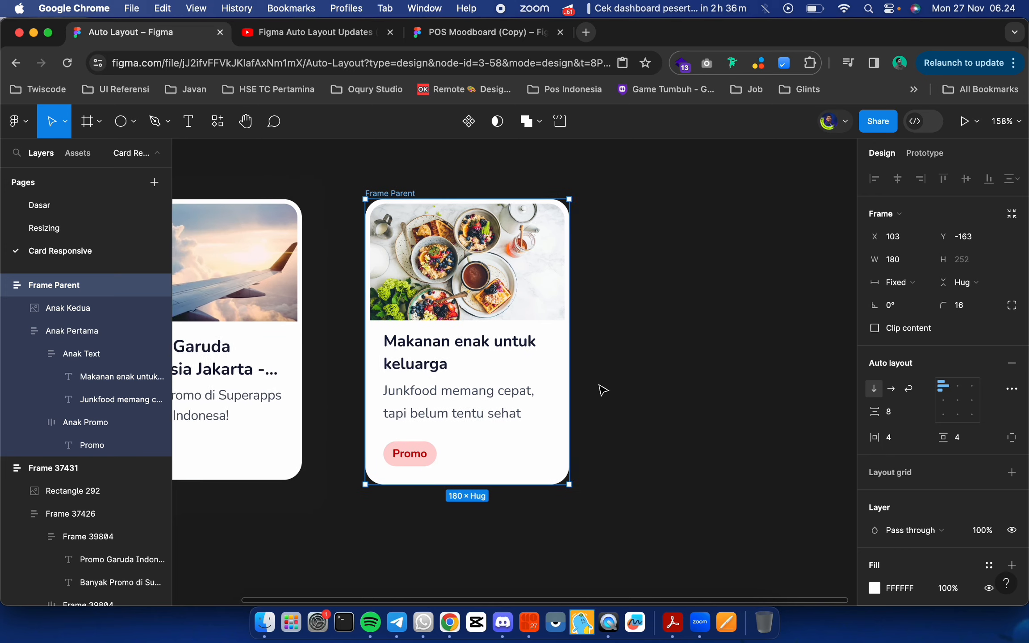
Inspect the Garuda card's logo badge, and insert the shield-style Logoipsum logo with the Logoipsum plugin
left_click(212, 239)
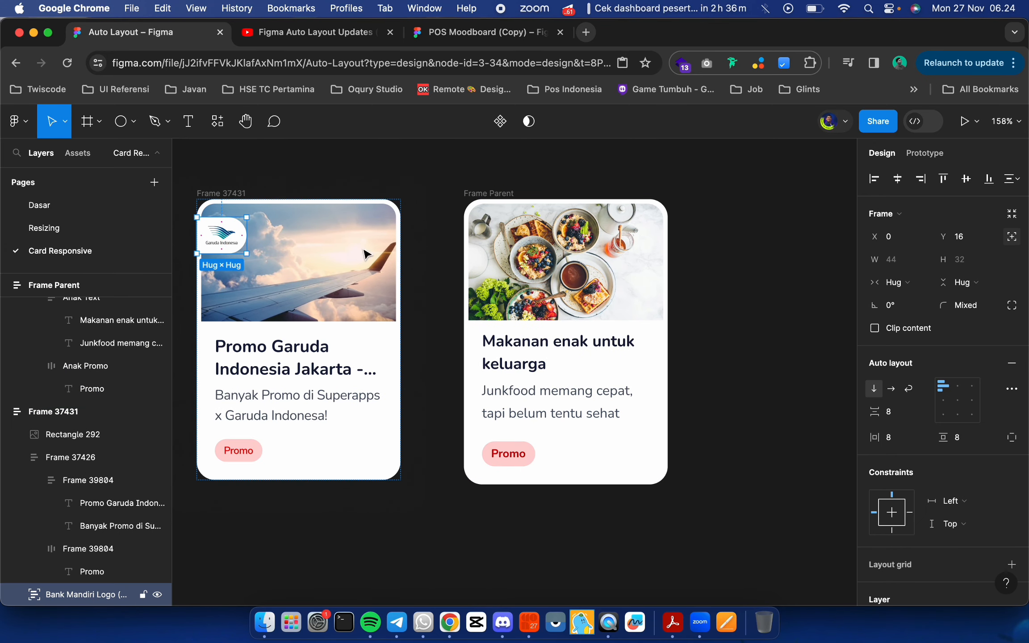
left_click(754, 354)
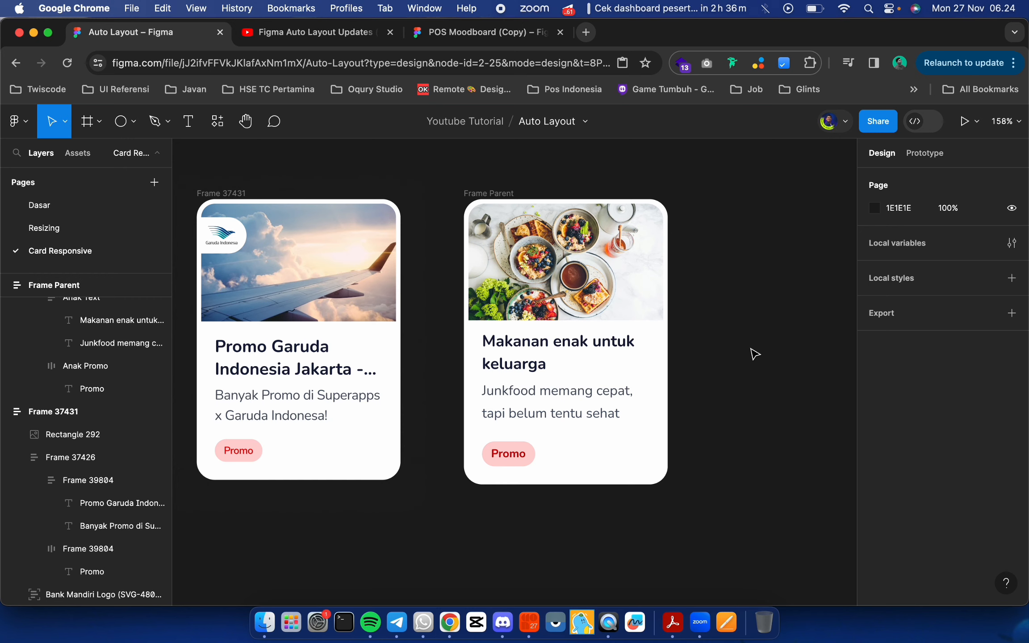
left_click(217, 121)
type("logo")
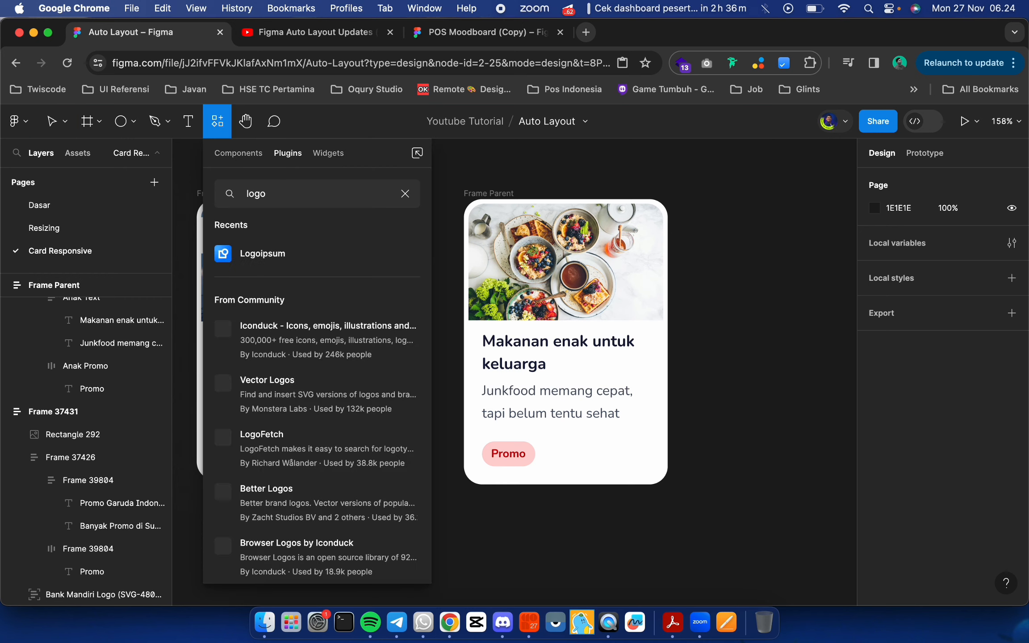
left_click(281, 253)
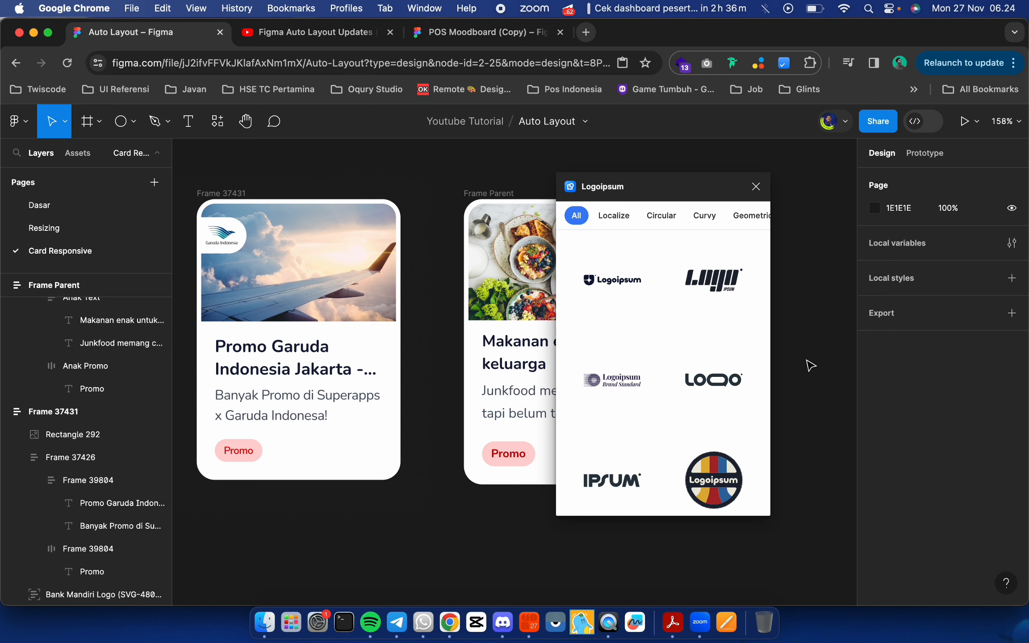
left_click(653, 245)
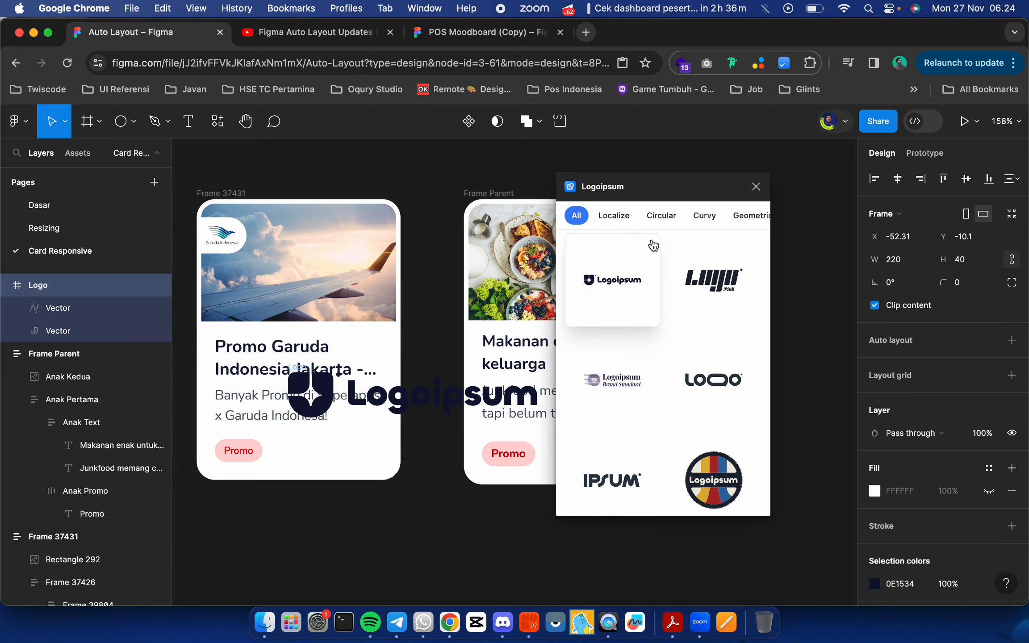
left_click(755, 186)
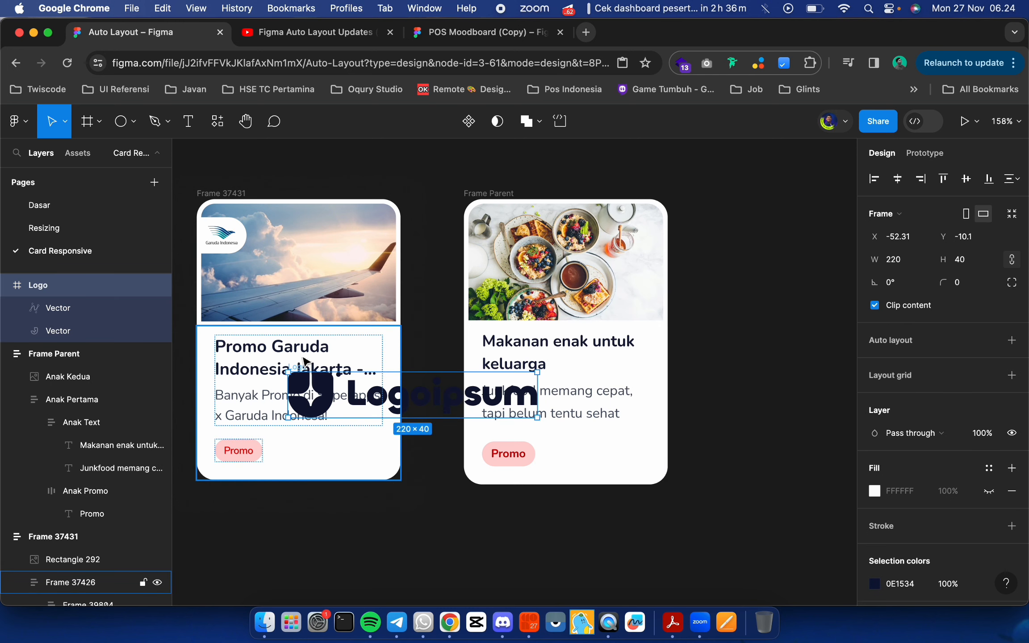
Move the Logoipsum logo off the cards, and cut and paste it into the food card's Frame Parent
left_click_drag(303, 361, 793, 282)
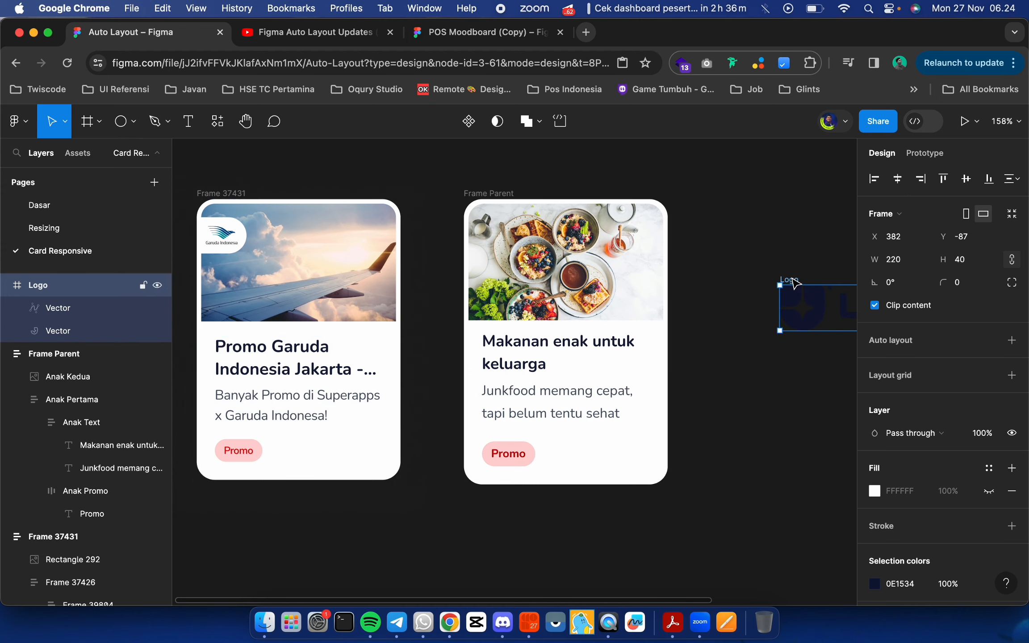
key("Delete")
left_click(499, 197)
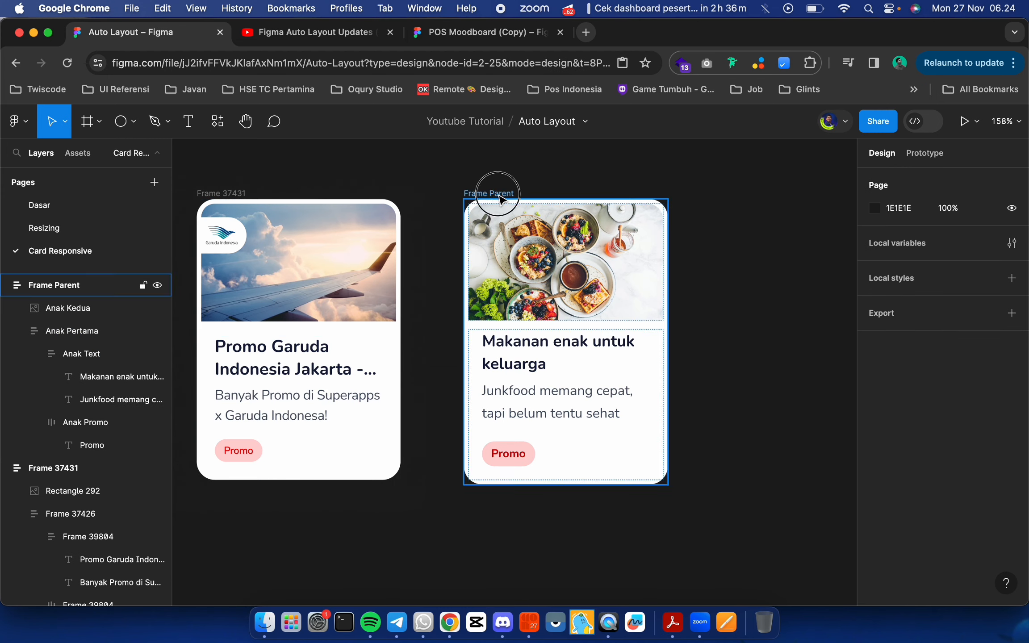
key("ctrl+v")
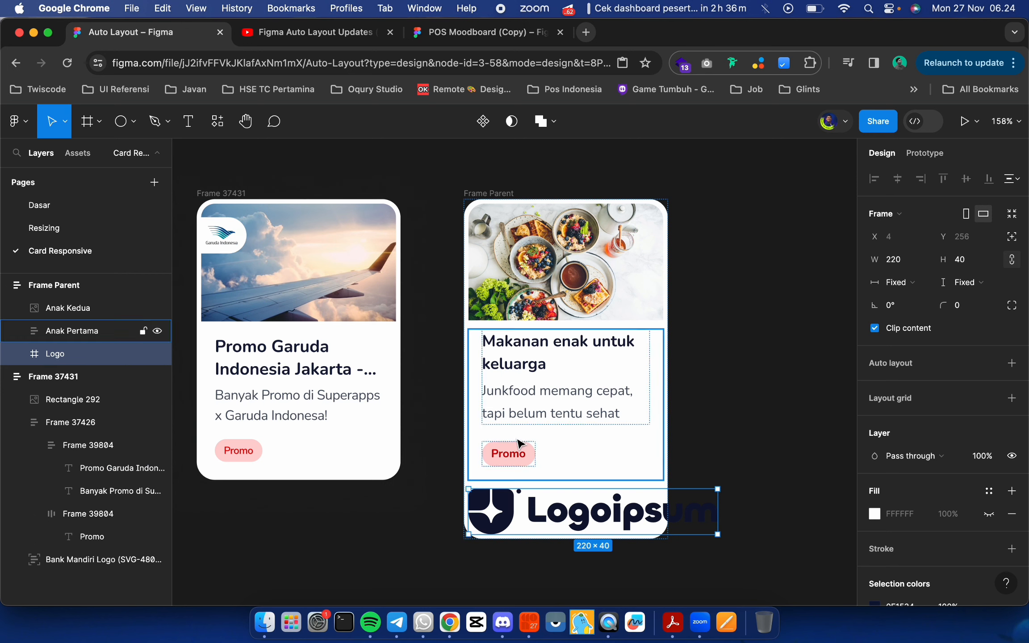
Scale the logo in the food card to a width of 40, and enlarge it to 48
left_click(906, 260)
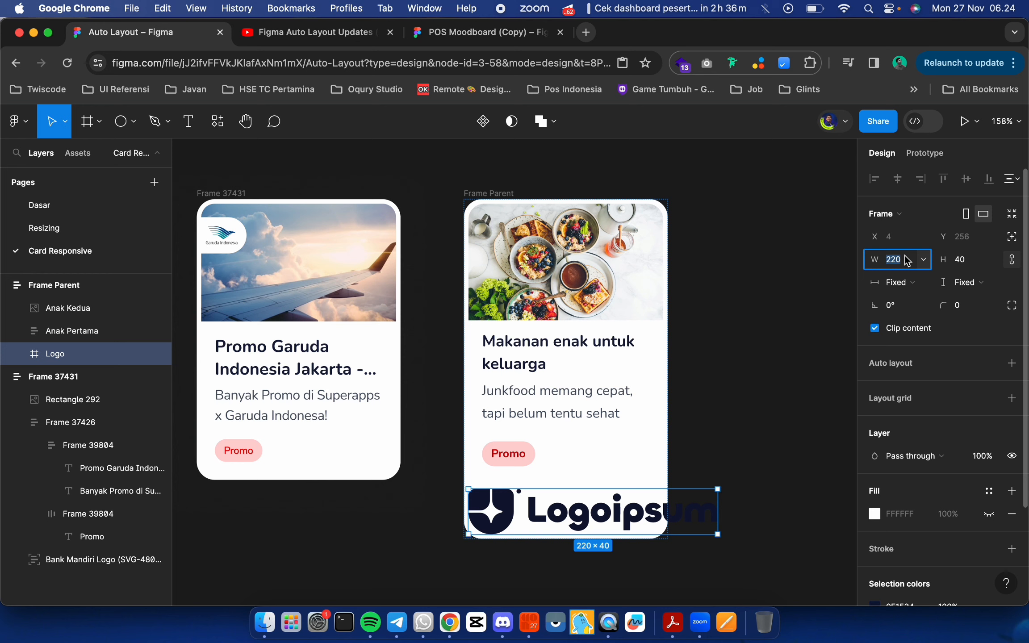
type("40")
key("Return")
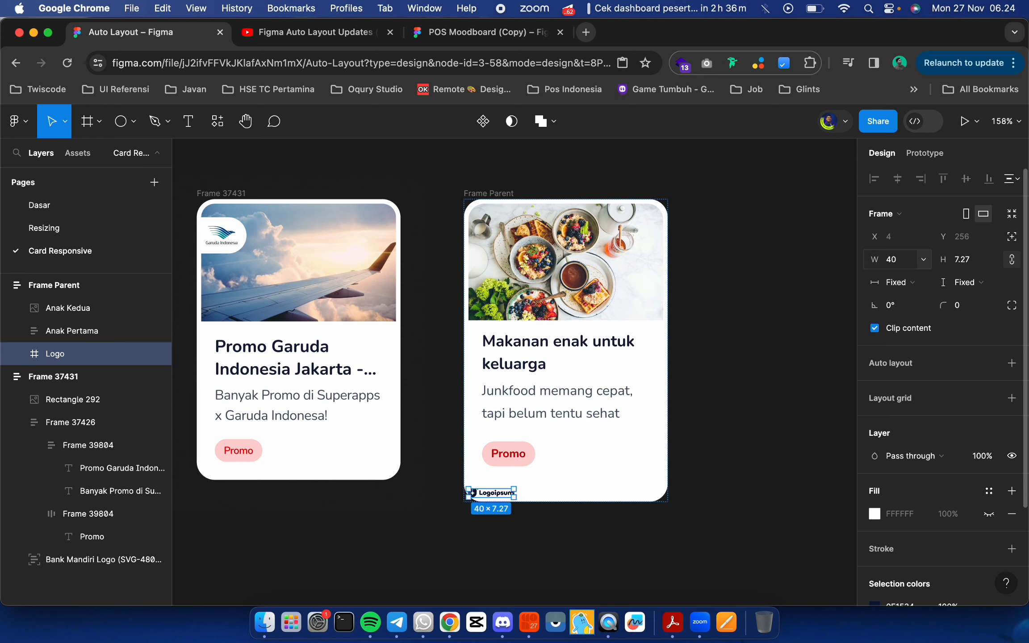
left_click(893, 260)
type("48")
key("Return")
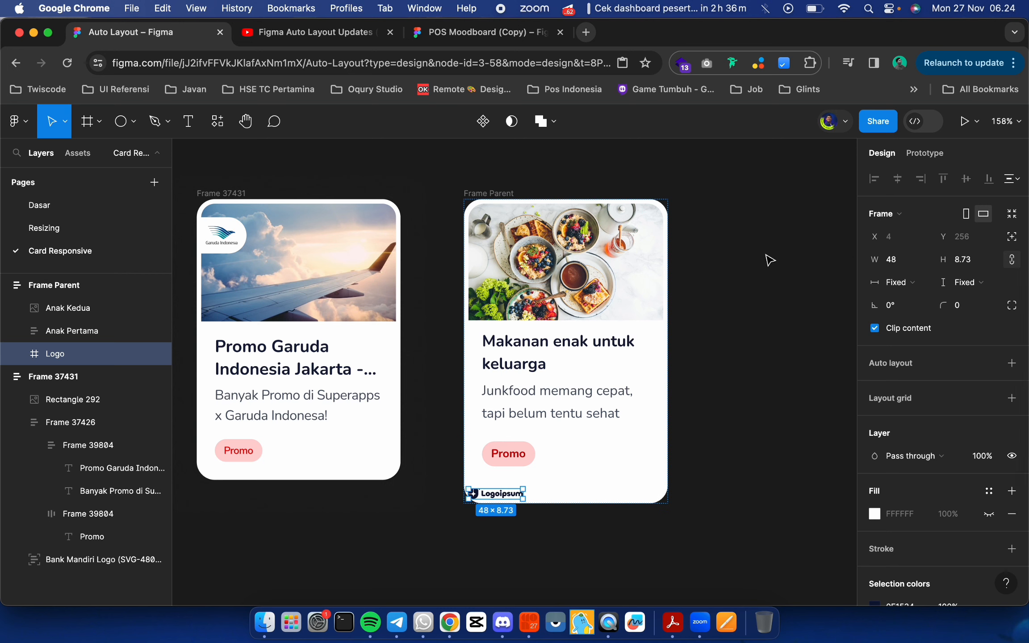
Give the logo absolute position within Frame Parent and place it over the food image's top-left corner
left_click(1012, 238)
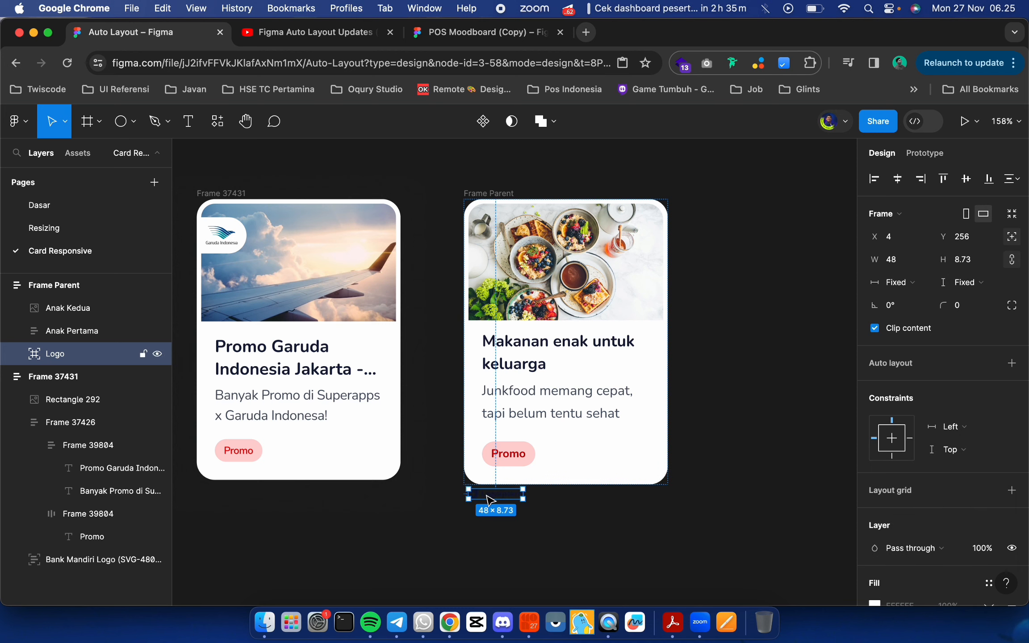
left_click_drag(486, 499, 490, 221)
key("Escape")
left_click(619, 222)
key("Escape")
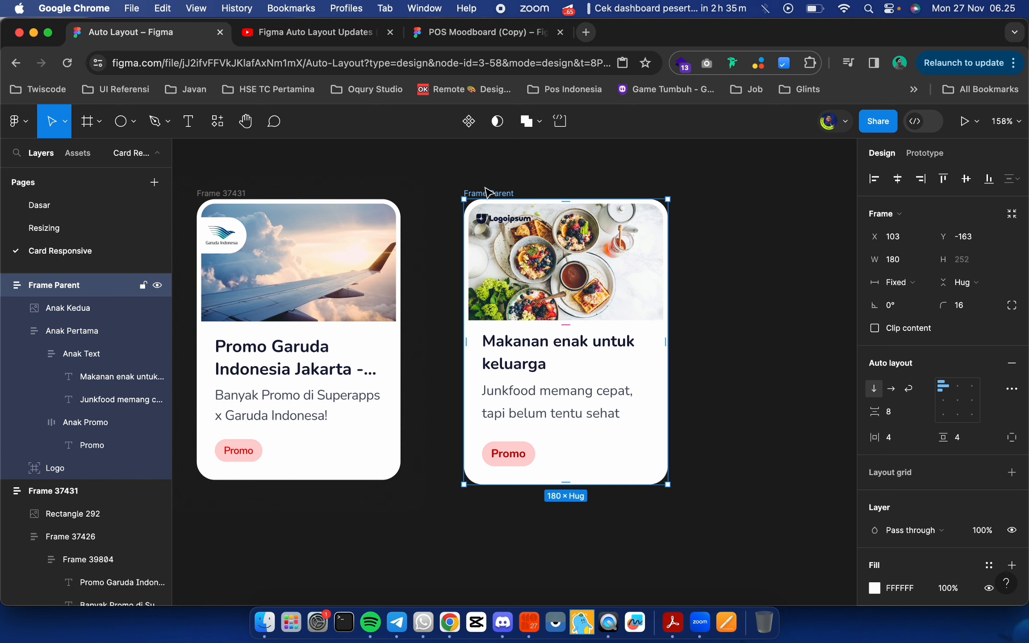
Add a minimum width of 150 to the food card's Frame Parent, then test it by narrowing the card and undo the resize
left_click(923, 260)
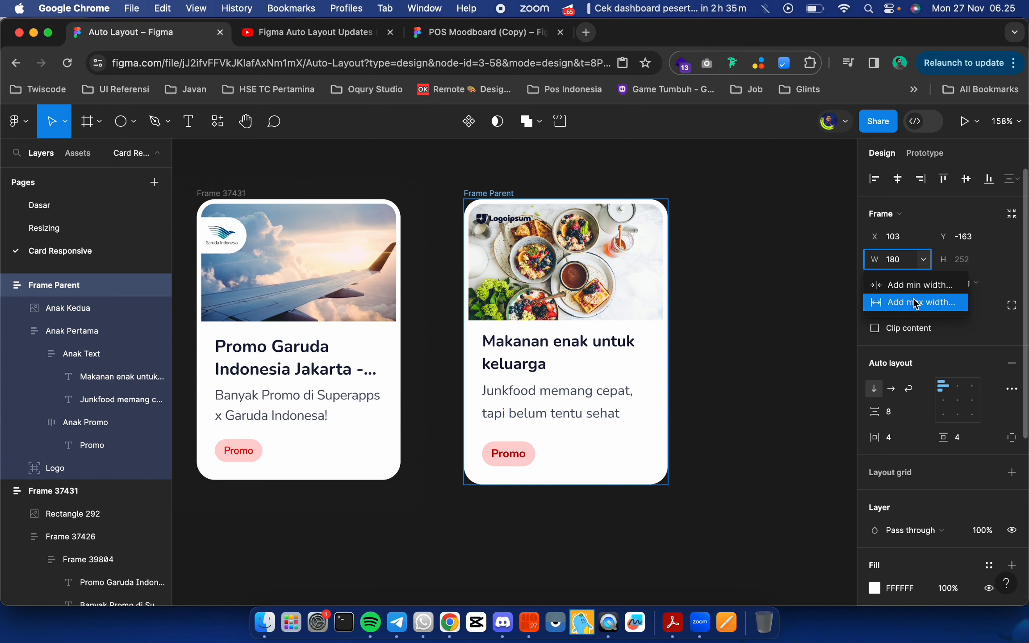
left_click(915, 284)
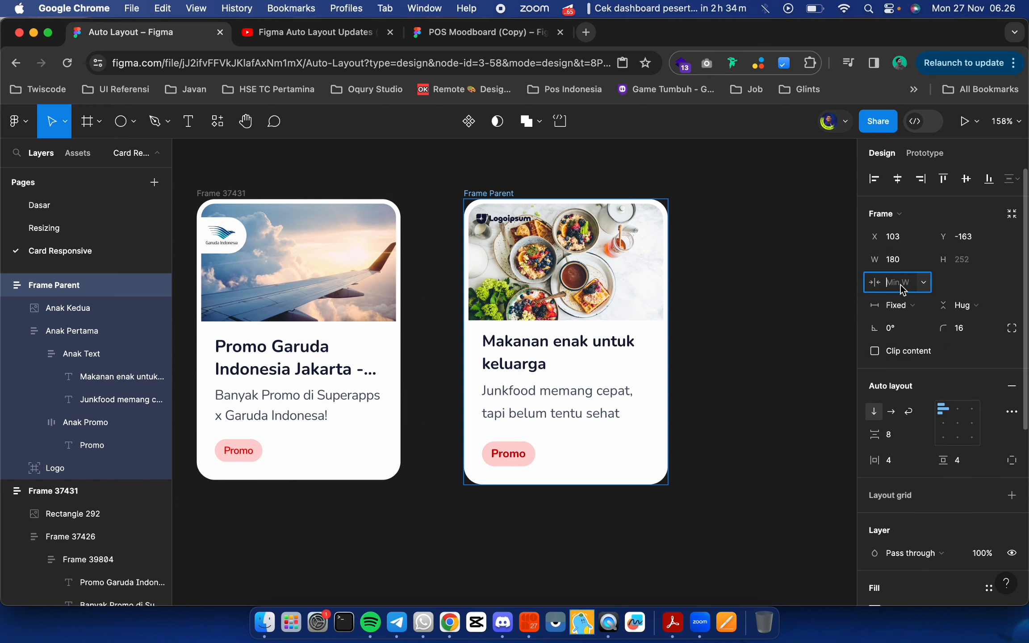
type("150")
key("Return")
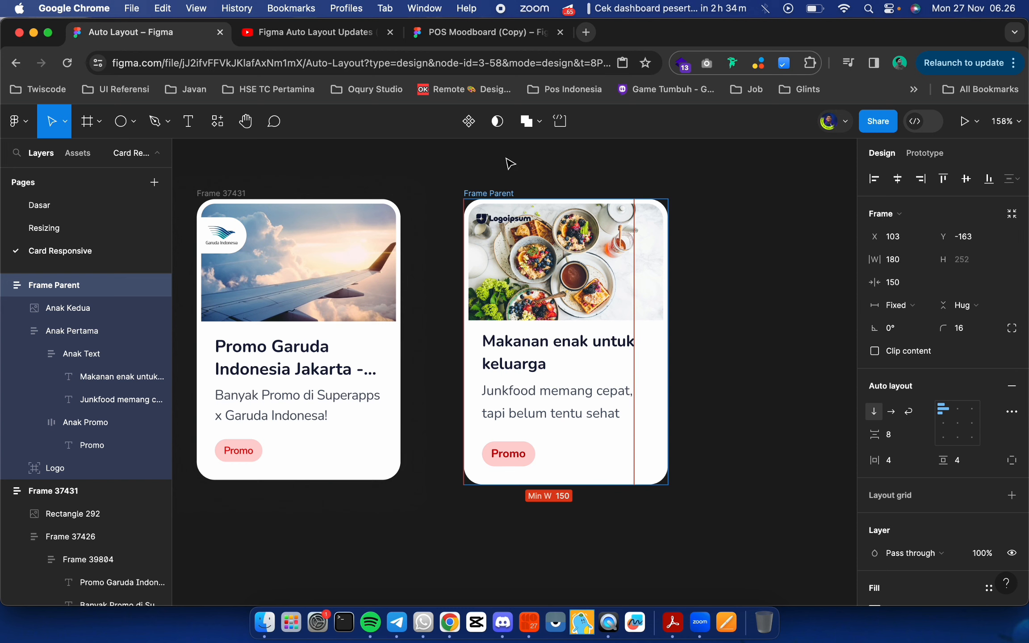
left_click_drag(668, 360, 552, 385)
key("super+z")
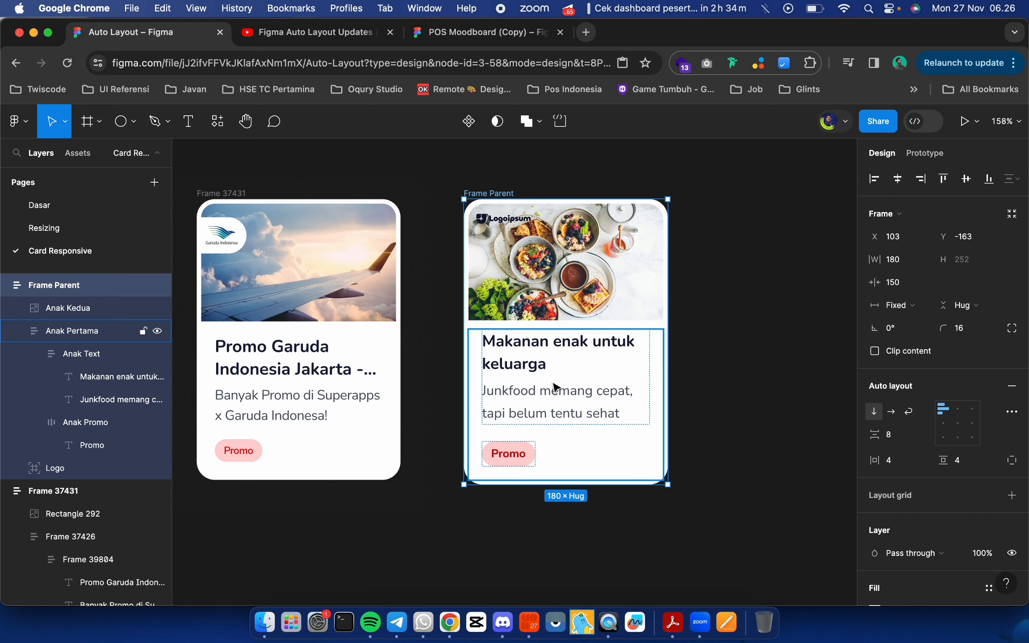
Add a maximum width of 200 to the food card's Frame Parent
left_click(924, 284)
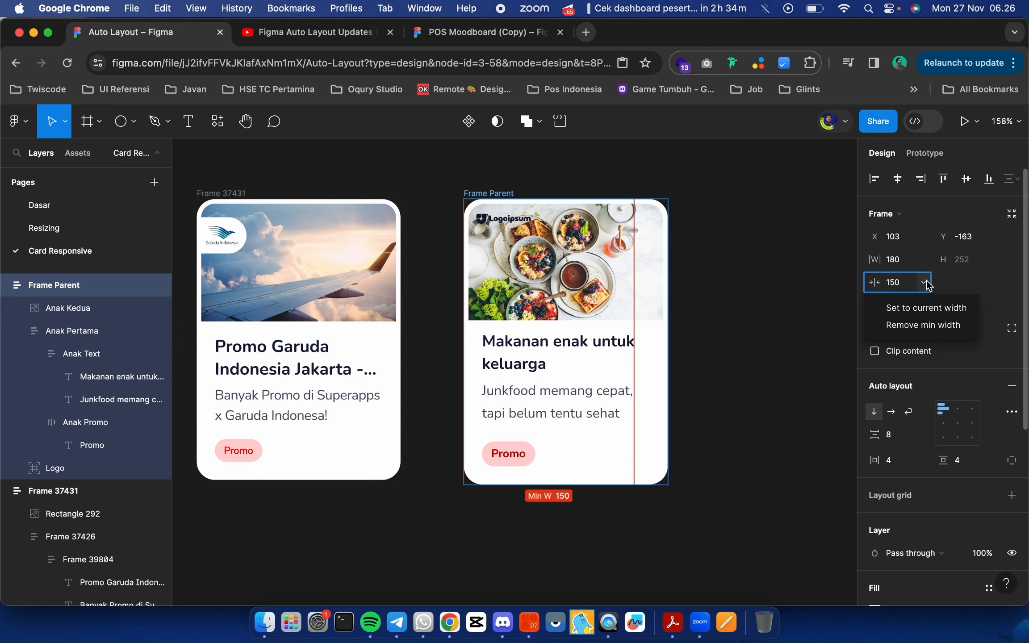
left_click(927, 289)
left_click(926, 265)
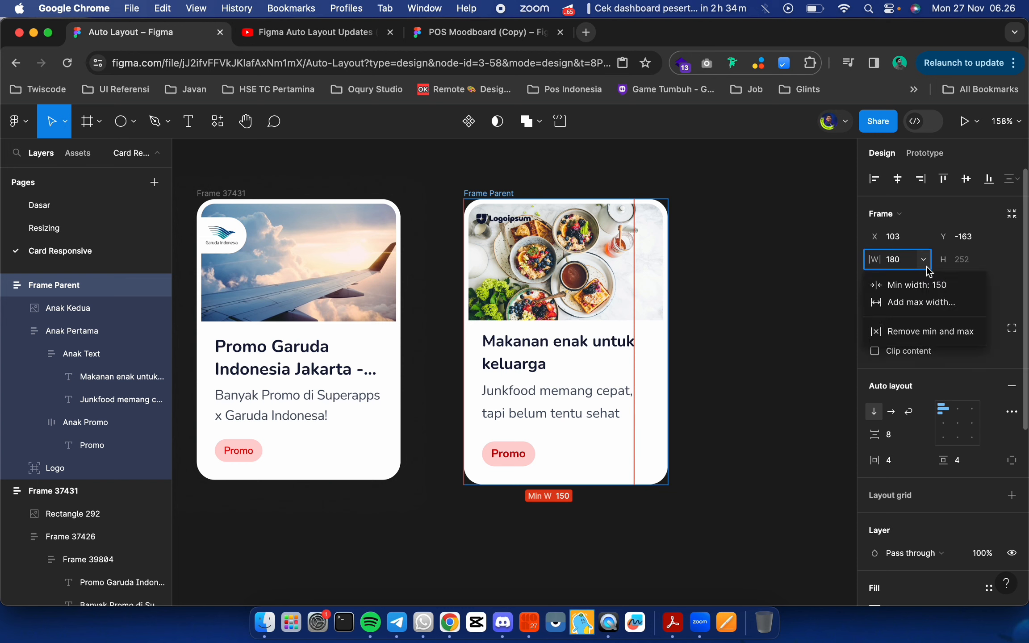
left_click(921, 303)
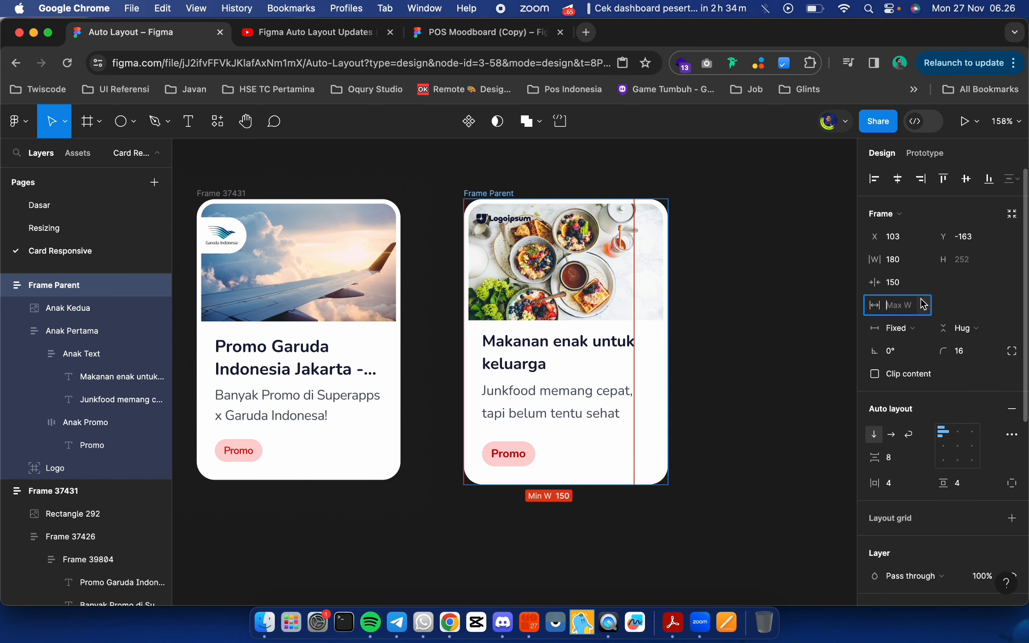
type("200")
key("Return")
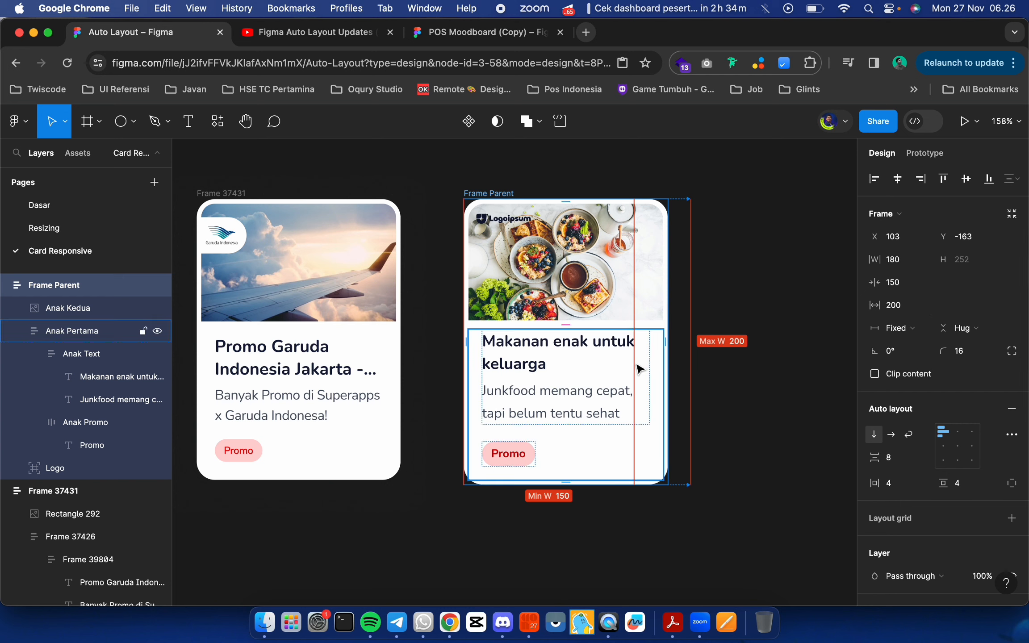
Add a minimum height of 240 to the food card's Frame Parent
left_click(992, 259)
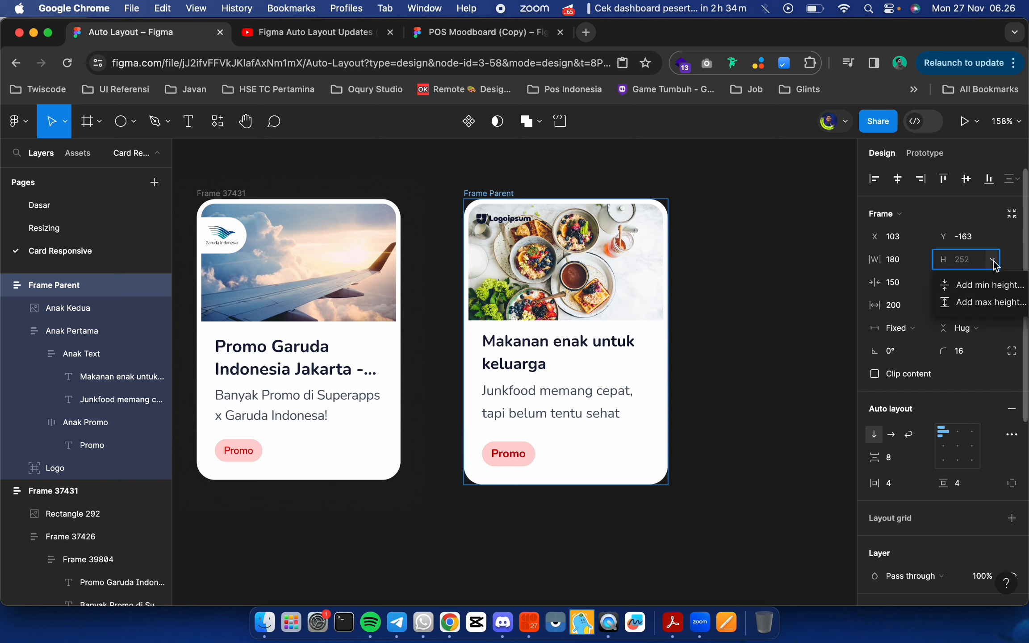
left_click(989, 284)
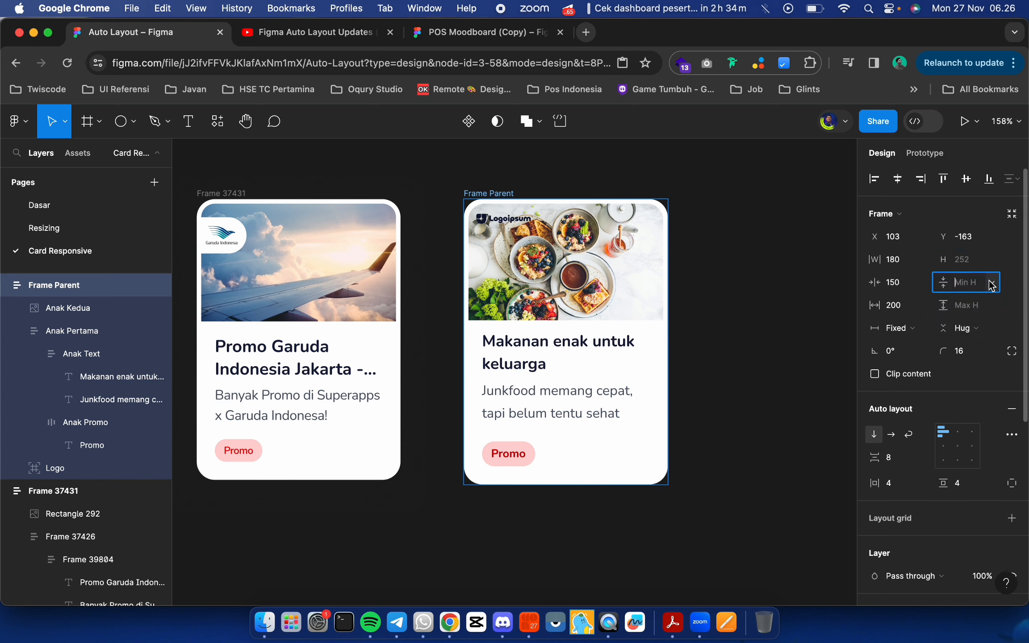
type("300")
key("BackSpace")
type("240")
key("Return")
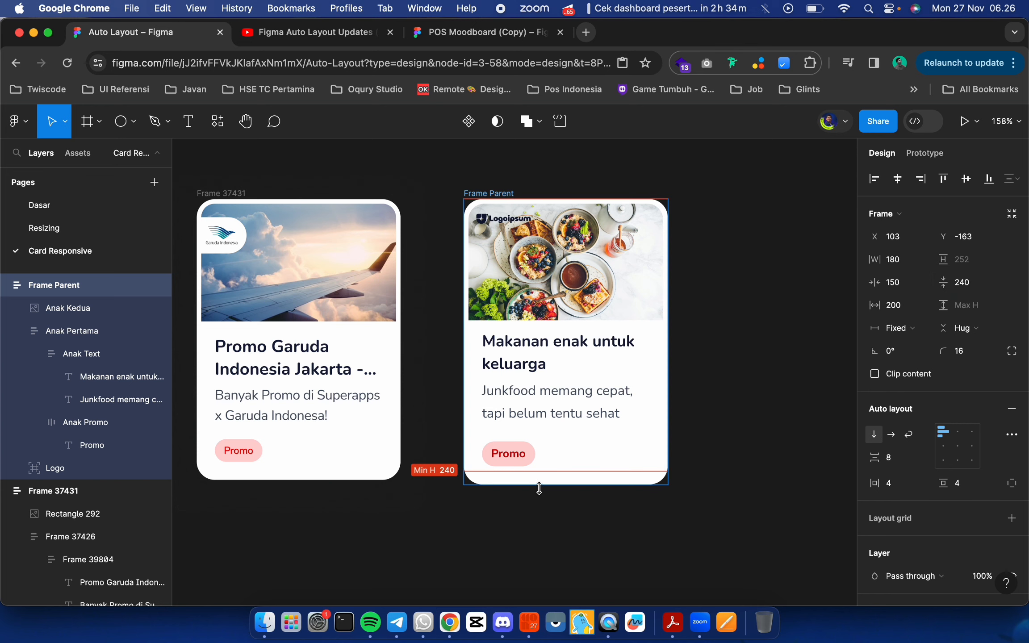
Set the food card's maximum height to 300 and deselect the card
left_click(967, 308)
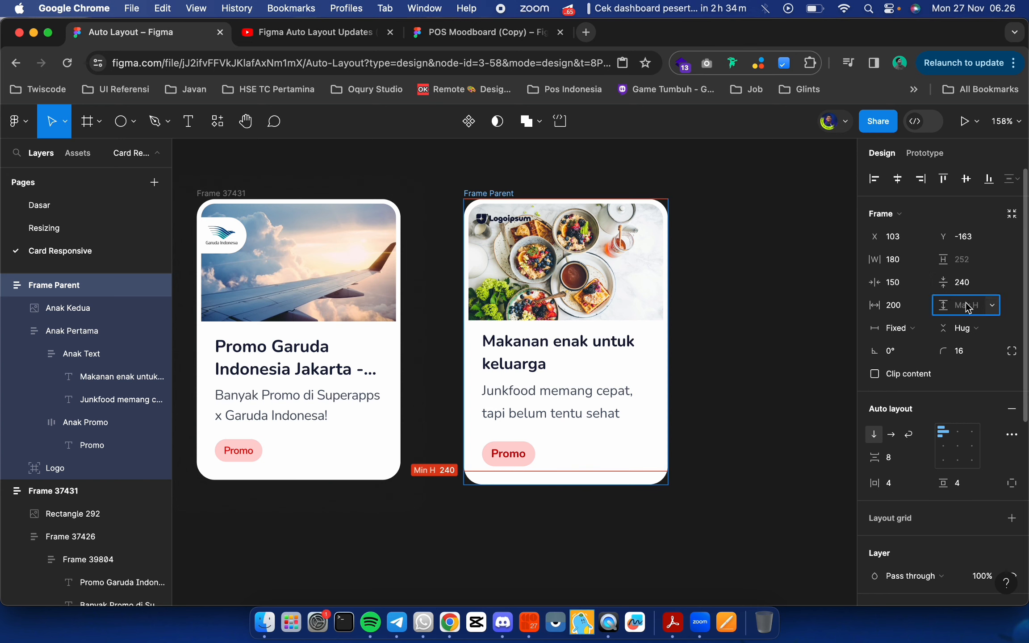
type("300")
key("Return")
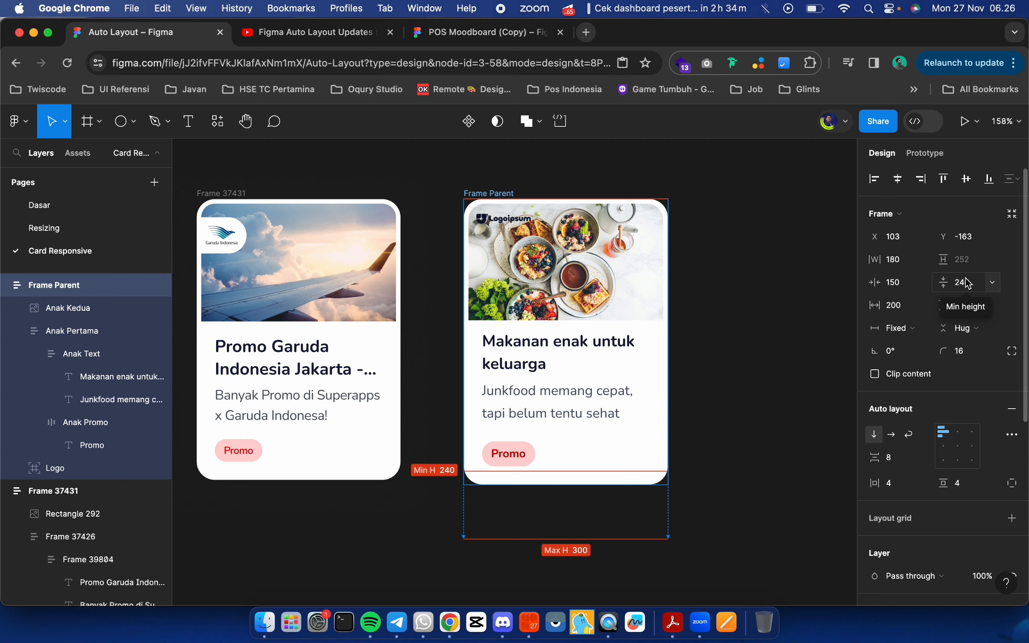
left_click(700, 223)
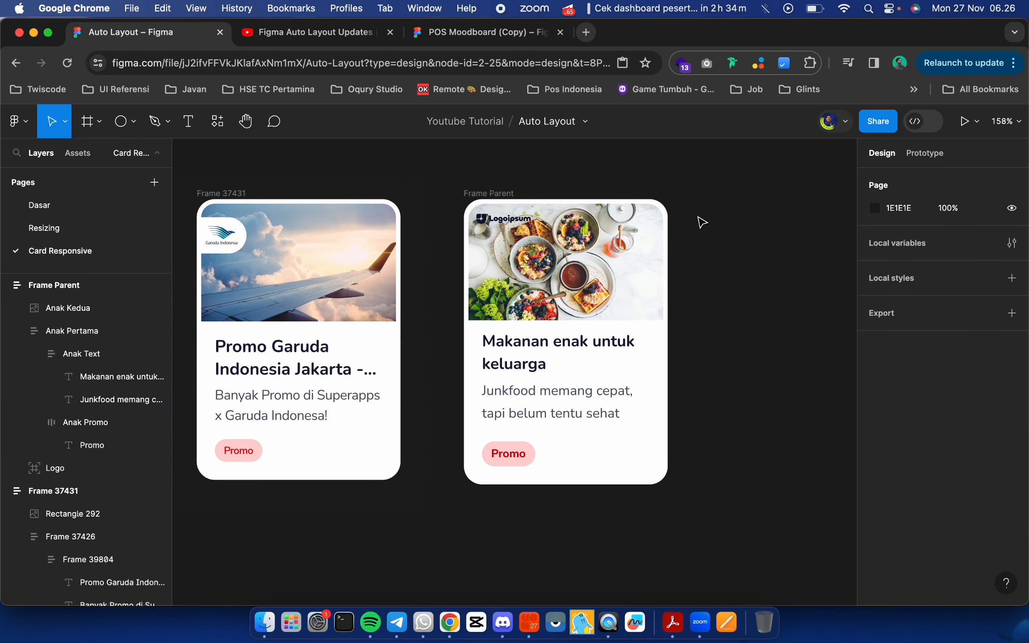
Review the food card's layer structure by selecting Frame Parent, Anak Pertama, Anak Text, Anak Promo and Logo, and compare both cards
scroll(702, 222, "down", 5)
scroll(701, 223, "up", 5)
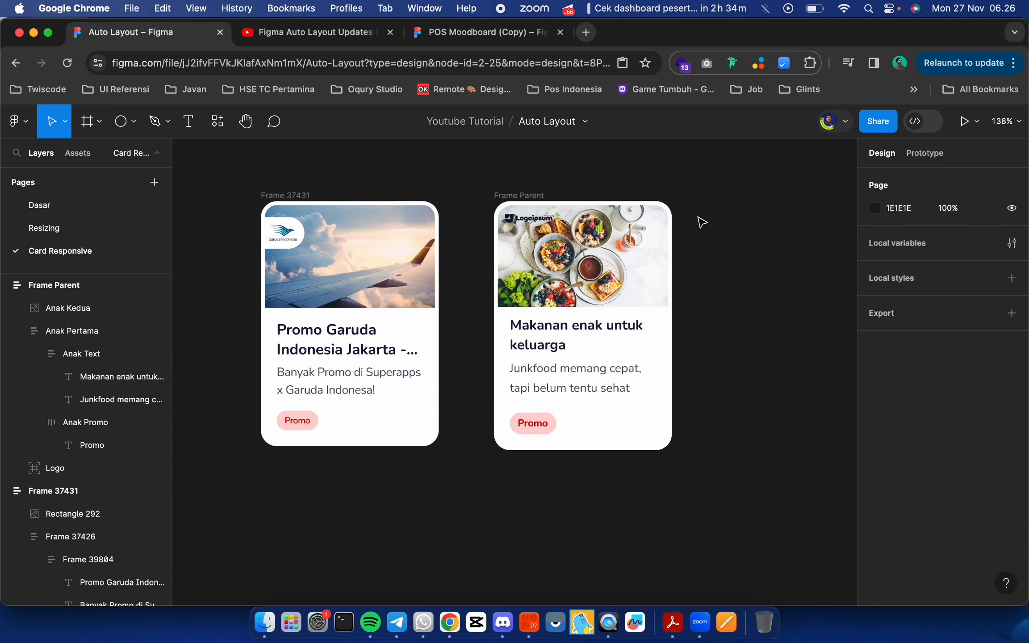
scroll(701, 223, "right", 5)
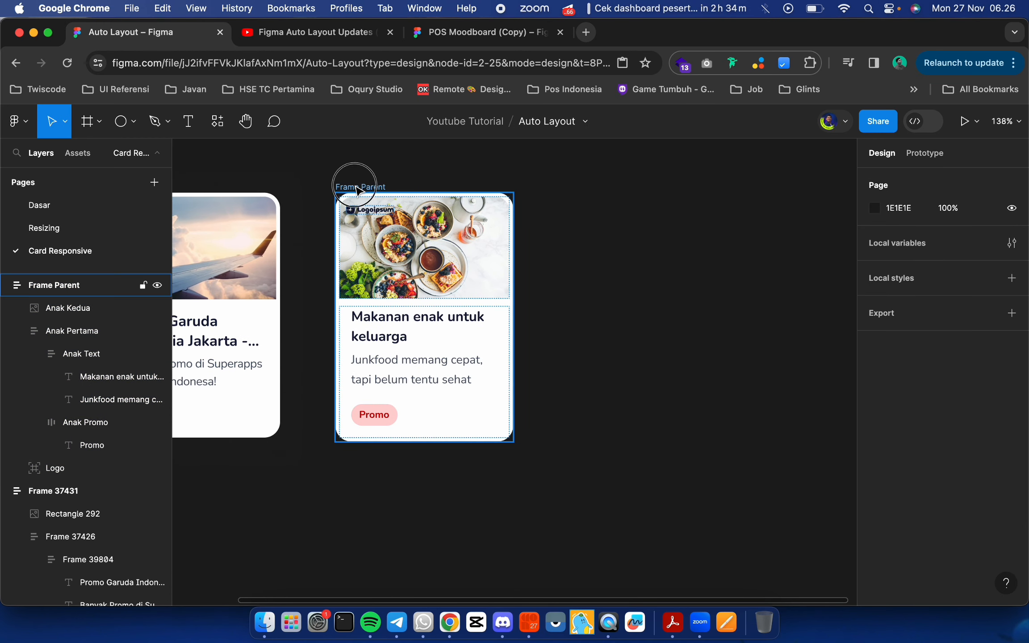
left_click(356, 186)
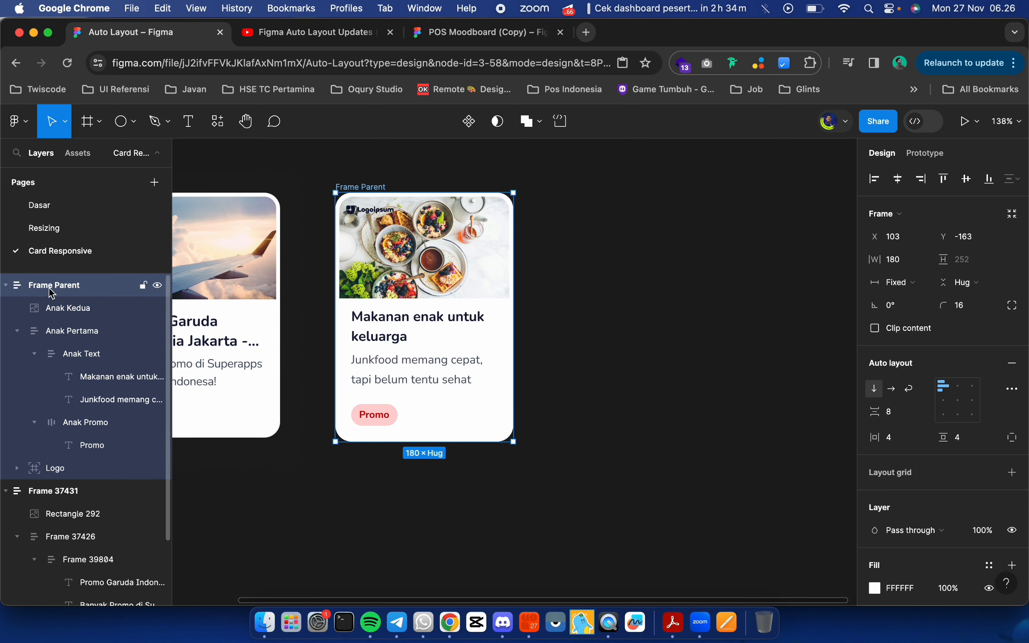
left_click(50, 331)
left_click(64, 354)
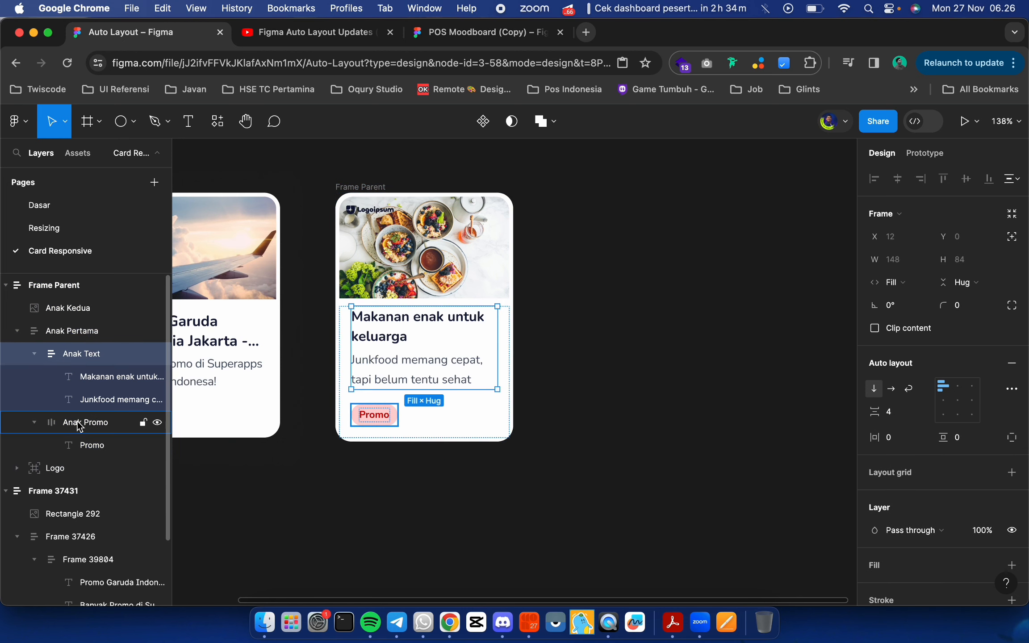
left_click(79, 424)
left_click(67, 468)
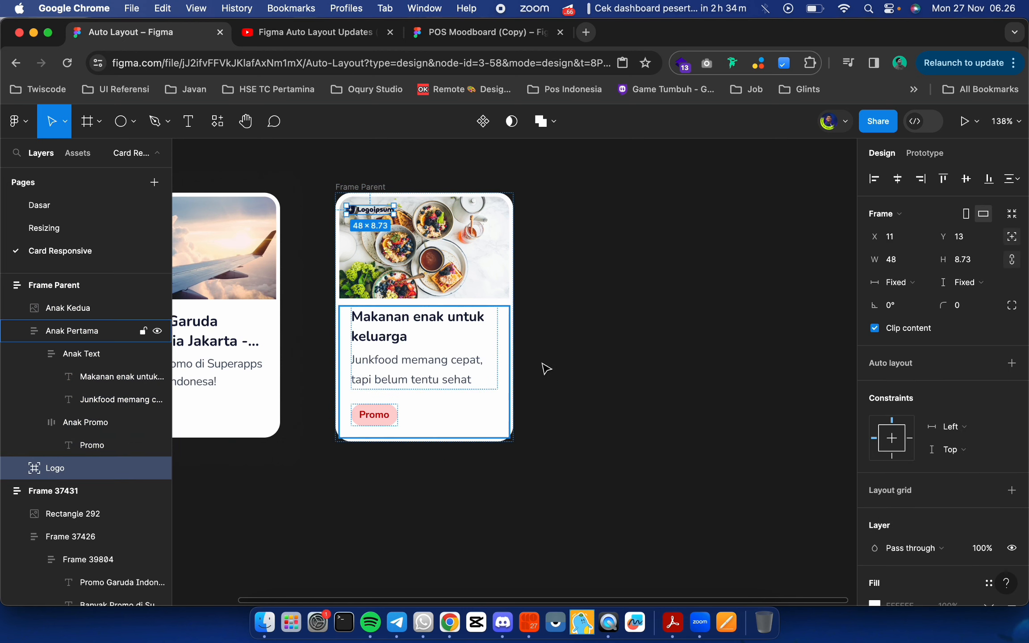
left_click(546, 369)
key("shift+1")
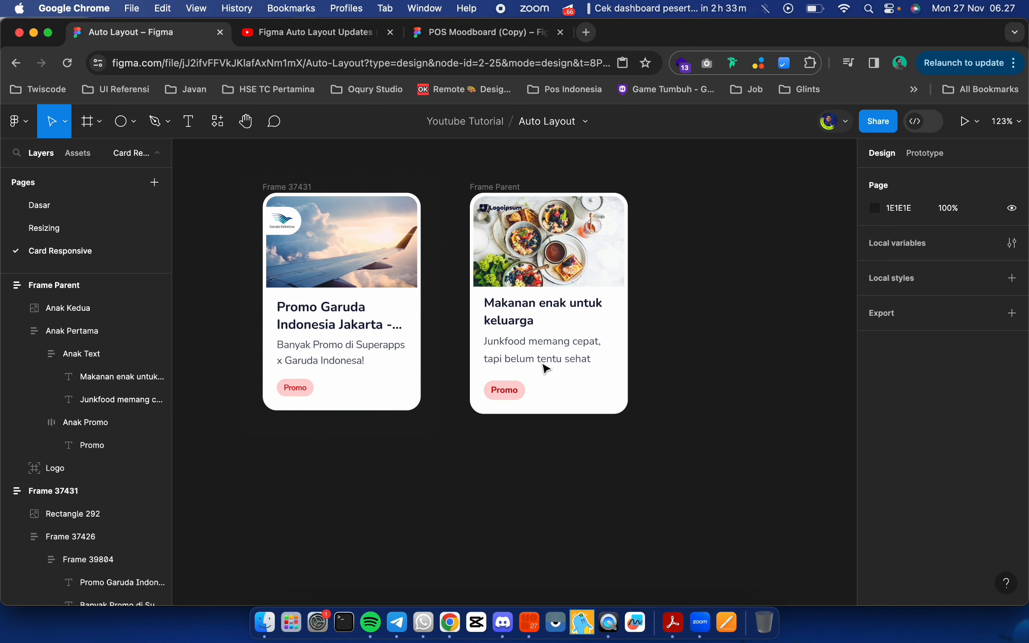
scroll(544, 369, "up", 2)
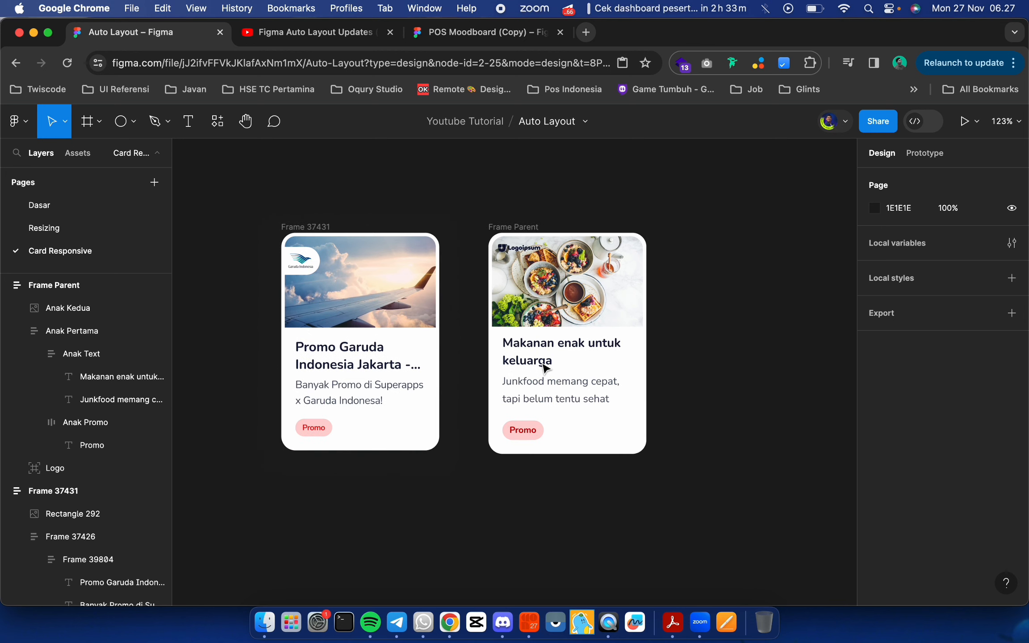